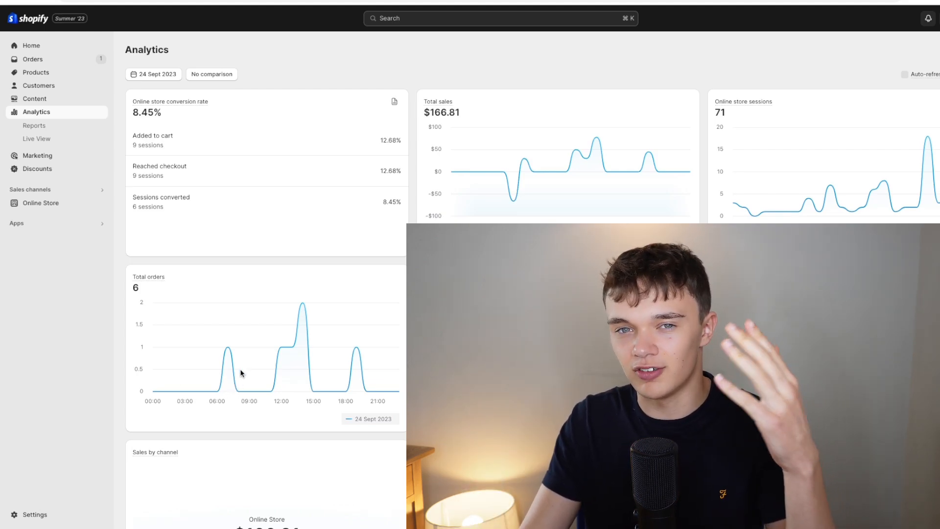
Set the analytics date range to 20–24 September 2023 and examine the online store conversion rate.
{"action": "left_click", "coordinate": [152, 79]}
{"action": "left_click", "coordinate": [390, 194]}
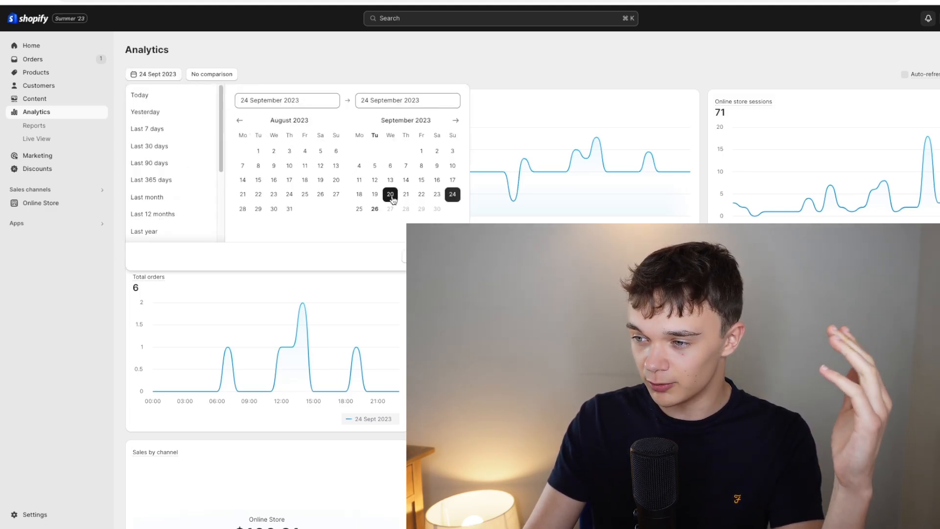
{"action": "left_click", "coordinate": [456, 196]}
{"action": "left_click", "coordinate": [448, 256]}
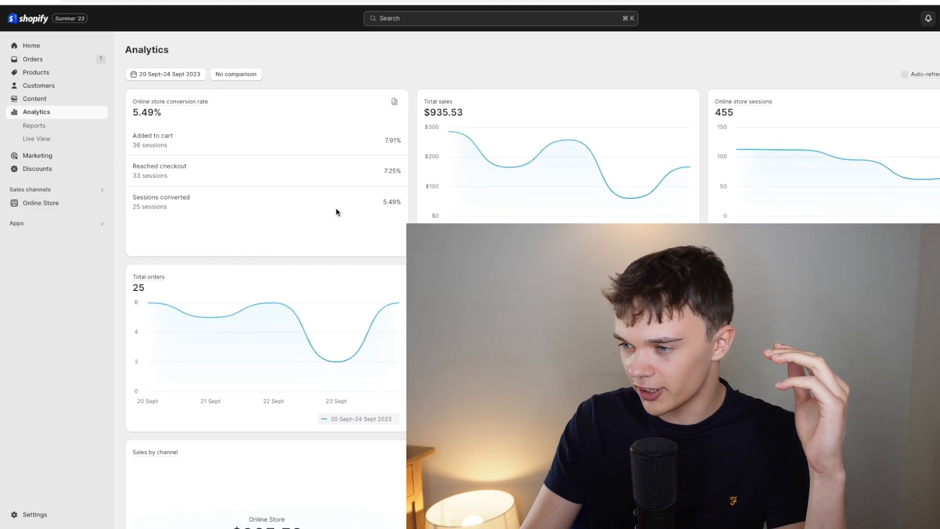
{"action": "left_click_drag", "start_coordinate": [384, 202], "coordinate": [400, 203]}
{"action": "left_click", "coordinate": [400, 205]}
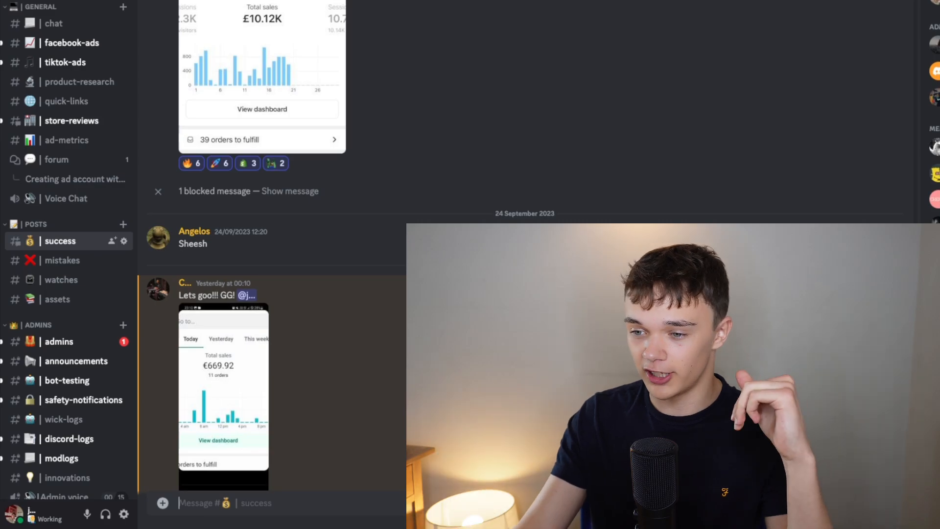
Look through the member posts in the success channel and the discussion in the facebook-ads channel.
{"action": "scroll", "coordinate": [76, 164], "scroll_direction": "up", "scroll_amount": 1}
{"action": "scroll", "coordinate": [69, 163], "scroll_direction": "up", "scroll_amount": 8}
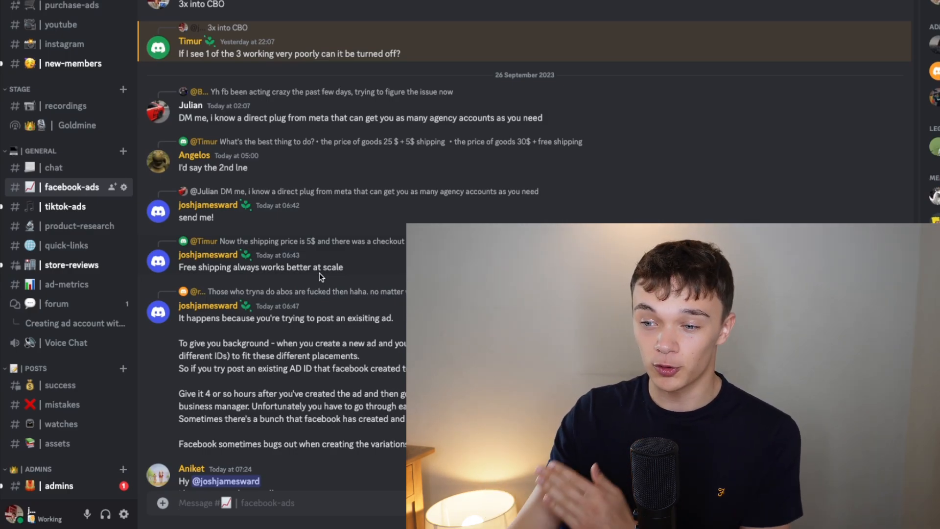
{"action": "scroll", "coordinate": [51, 198], "scroll_direction": "up", "scroll_amount": 3}
{"action": "left_click", "coordinate": [51, 199]}
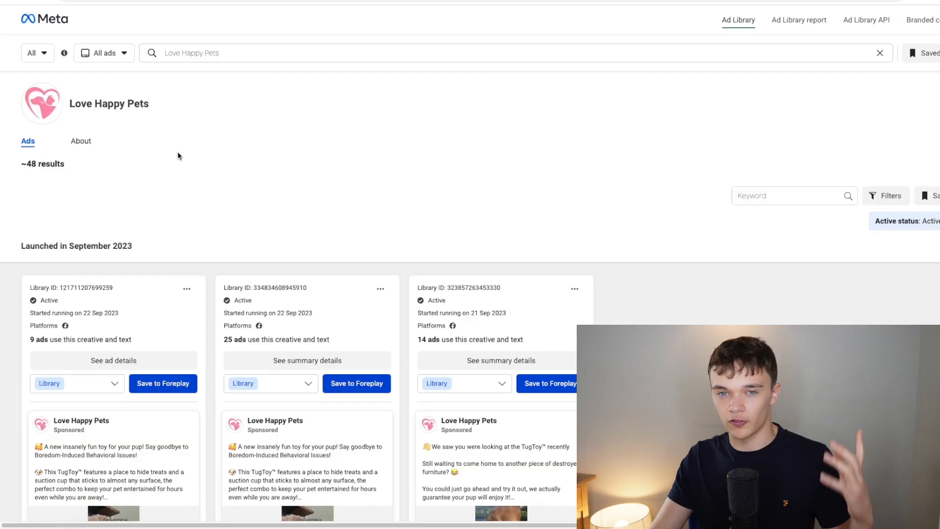
Examine the active Love Happy Pets ads and watch the TugToy video ad used by 25 ads in full screen.
{"action": "scroll", "coordinate": [177, 156], "scroll_direction": "down", "scroll_amount": 3}
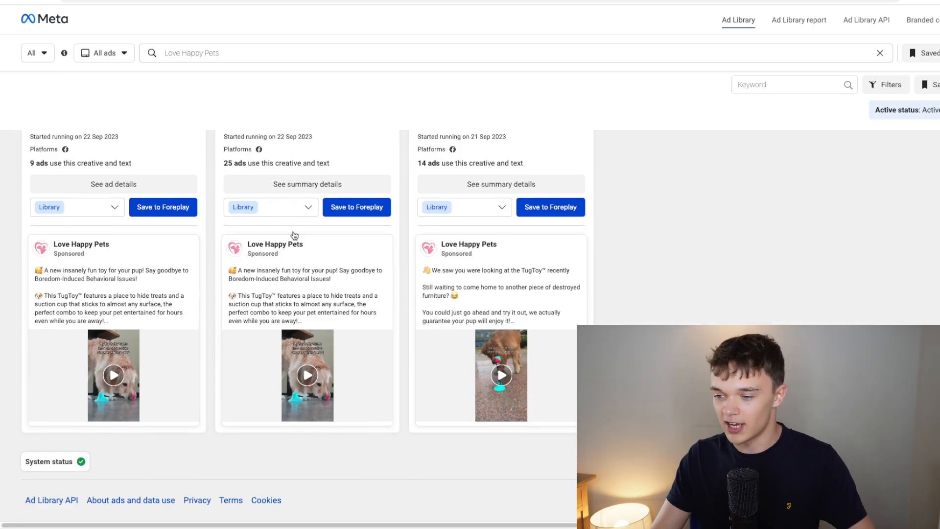
{"action": "scroll", "coordinate": [304, 241], "scroll_direction": "up", "scroll_amount": 5}
{"action": "scroll", "coordinate": [399, 270], "scroll_direction": "down", "scroll_amount": 5}
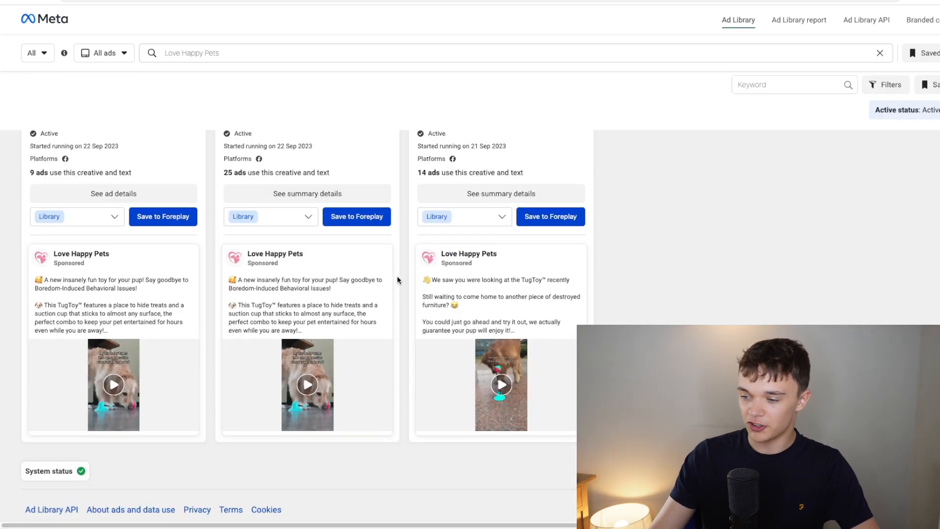
{"action": "left_click", "coordinate": [307, 384]}
{"action": "left_click", "coordinate": [354, 406]}
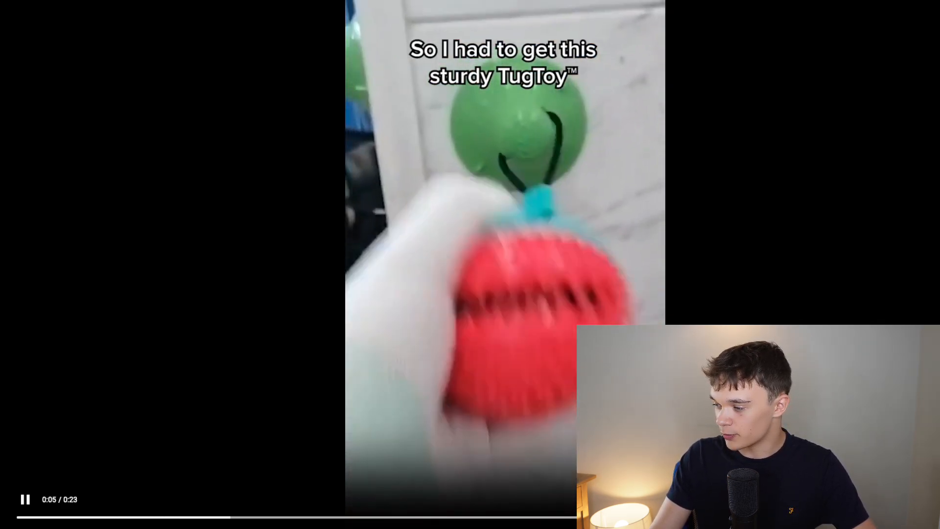
{"action": "key", "text": "Escape"}
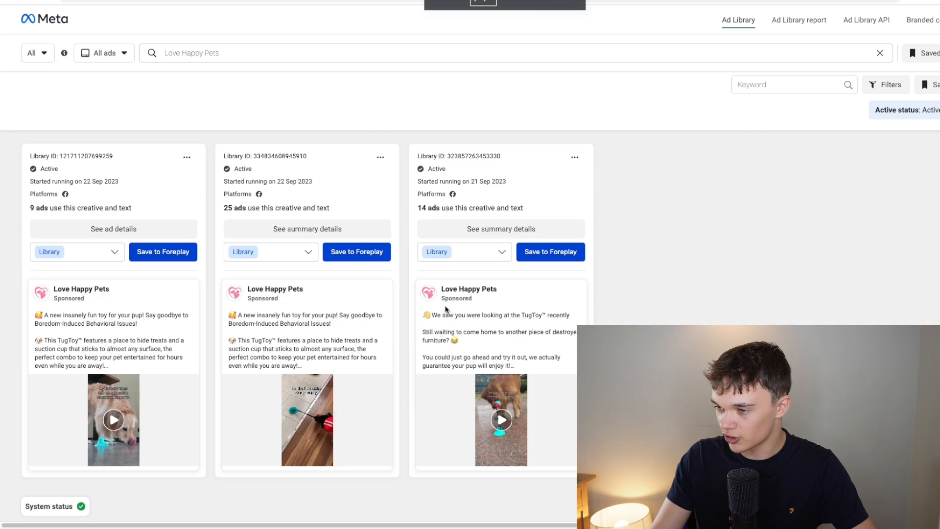
{"action": "scroll", "coordinate": [445, 309], "scroll_direction": "up", "scroll_amount": 2}
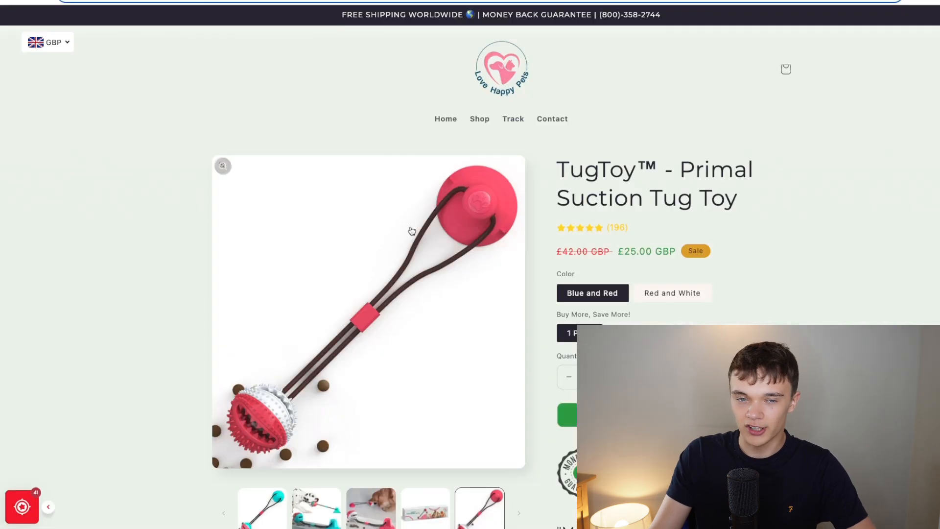
Review the TugToy product page's price and options, and choose the Red and White colour and the 3 Pack.
{"action": "scroll", "coordinate": [411, 233], "scroll_direction": "down", "scroll_amount": 5}
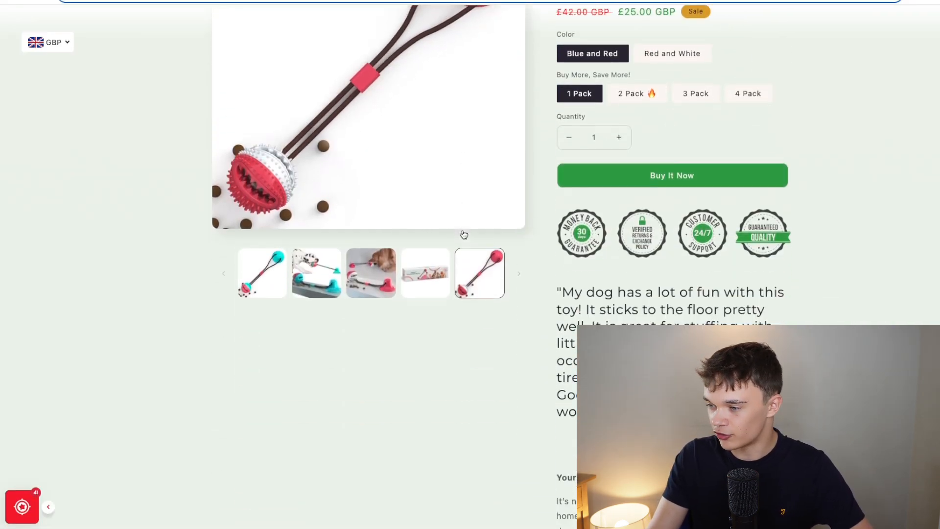
{"action": "scroll", "coordinate": [463, 234], "scroll_direction": "up", "scroll_amount": 4}
{"action": "left_click_drag", "start_coordinate": [626, 173], "coordinate": [650, 175]}
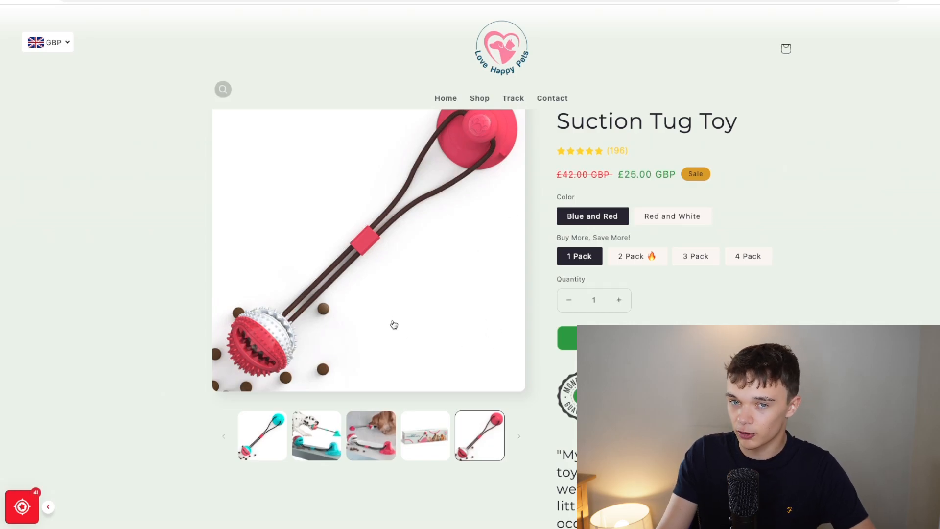
{"action": "scroll", "coordinate": [394, 324], "scroll_direction": "down", "scroll_amount": 3}
{"action": "scroll", "coordinate": [662, 323], "scroll_direction": "up", "scroll_amount": 4}
{"action": "left_click", "coordinate": [672, 234]}
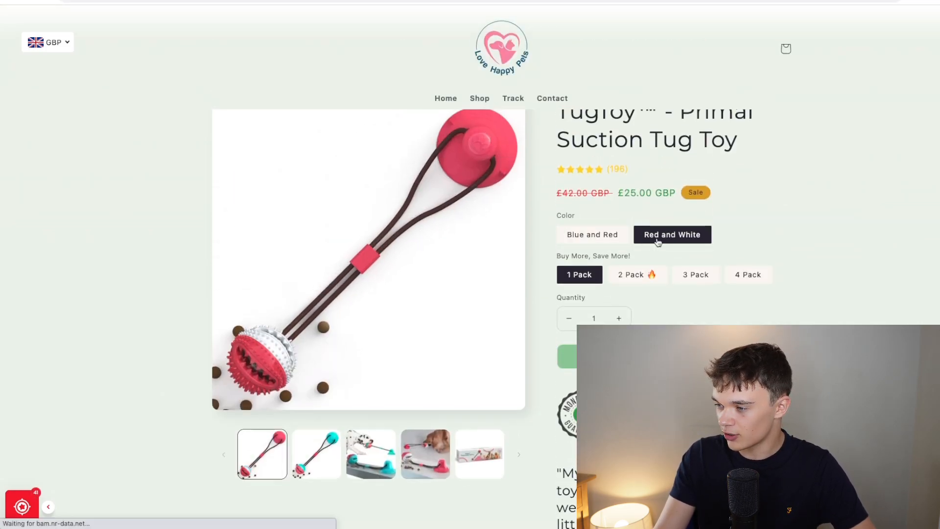
{"action": "left_click", "coordinate": [636, 274]}
{"action": "left_click", "coordinate": [695, 274]}
Read through the TugToy product page's description, benefits, safety answers and promise section, and return to the start of the page.
{"action": "scroll", "coordinate": [735, 283], "scroll_direction": "down", "scroll_amount": 1}
{"action": "scroll", "coordinate": [735, 282], "scroll_direction": "down", "scroll_amount": 15}
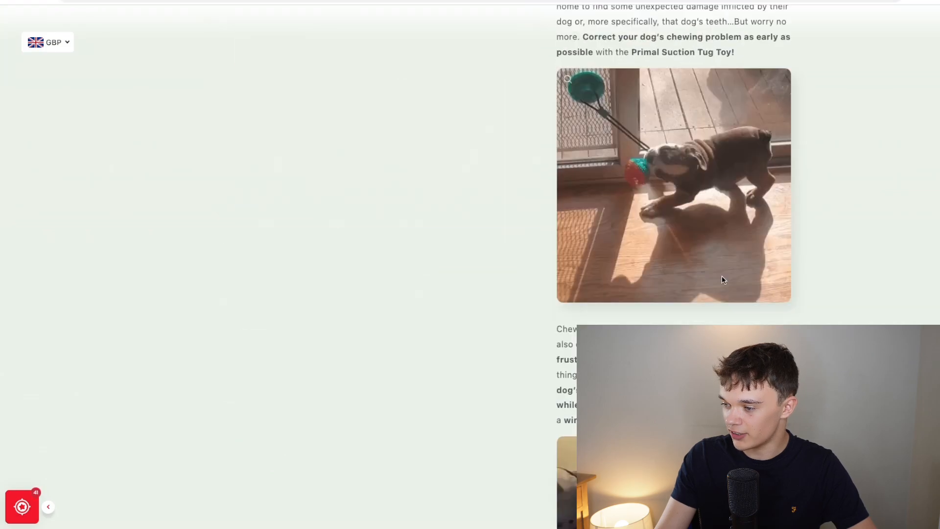
{"action": "scroll", "coordinate": [616, 259], "scroll_direction": "down", "scroll_amount": 12}
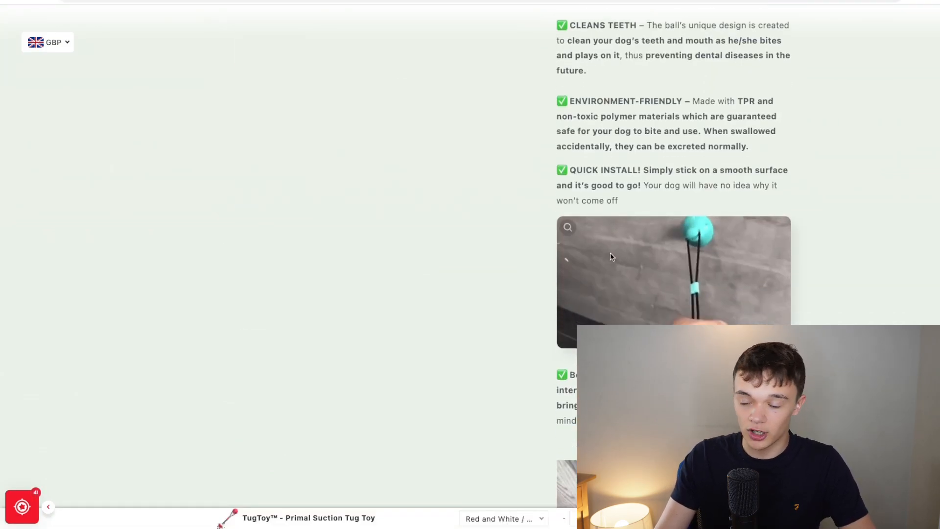
{"action": "scroll", "coordinate": [561, 228], "scroll_direction": "down", "scroll_amount": 15}
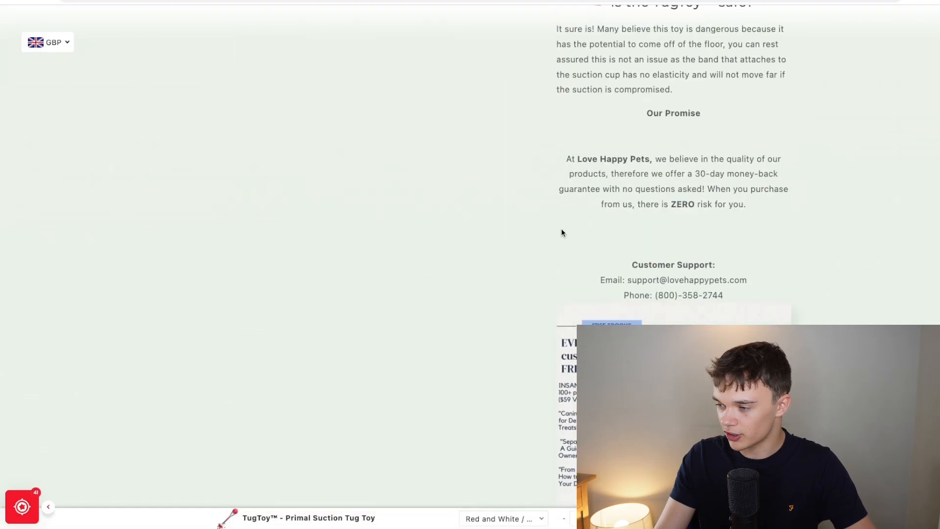
{"action": "scroll", "coordinate": [562, 228], "scroll_direction": "up", "scroll_amount": 15}
{"action": "scroll", "coordinate": [566, 244], "scroll_direction": "up", "scroll_amount": 5}
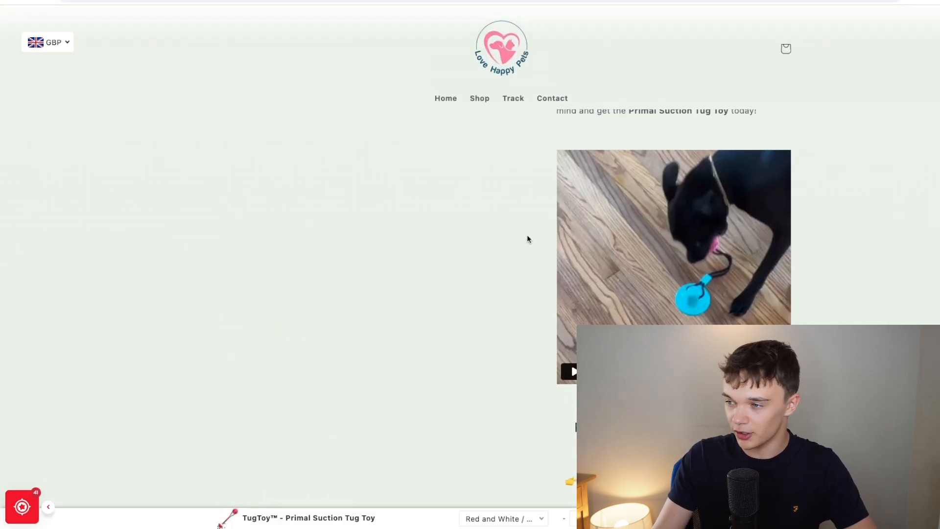
{"action": "scroll", "coordinate": [533, 245], "scroll_direction": "up", "scroll_amount": 10}
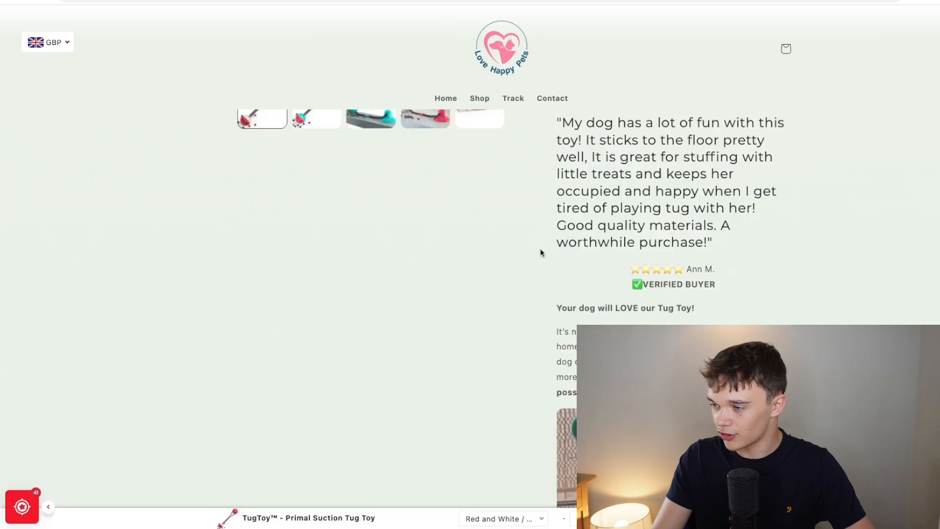
{"action": "scroll", "coordinate": [542, 252], "scroll_direction": "up", "scroll_amount": 5}
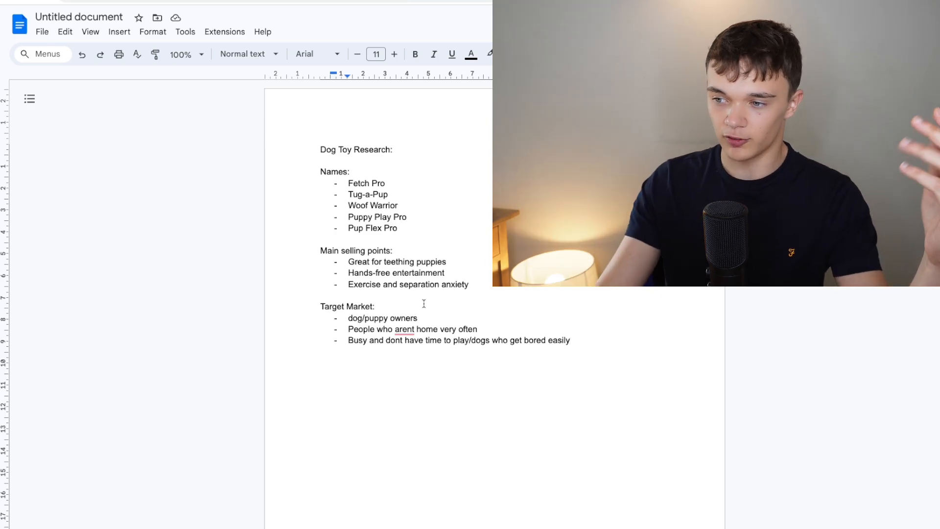
Review the candidate product names in the Dog Toy Research document and highlight part of the main selling points heading.
{"action": "double_click", "coordinate": [359, 183]}
{"action": "left_click", "coordinate": [363, 194]}
{"action": "left_click_drag", "start_coordinate": [348, 194], "coordinate": [407, 217]}
{"action": "left_click_drag", "start_coordinate": [404, 227], "coordinate": [353, 228]}
{"action": "left_click", "coordinate": [351, 230]}
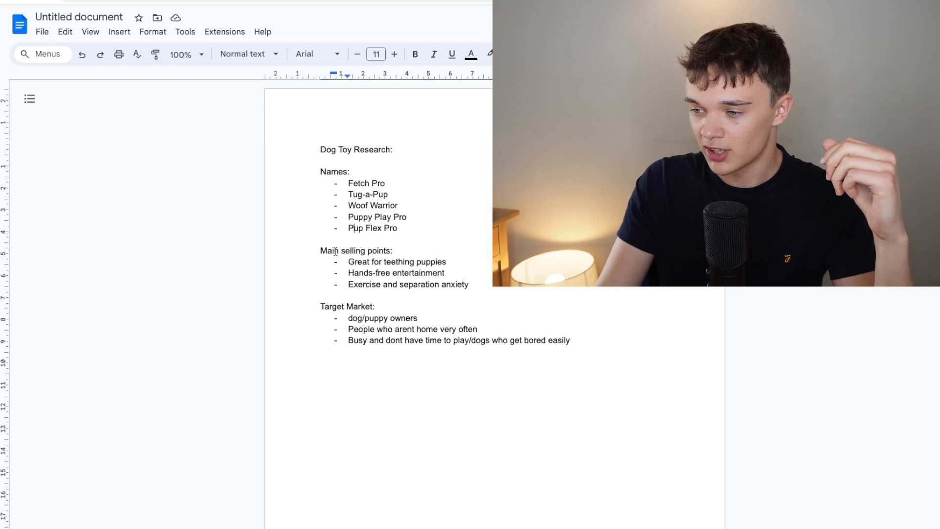
{"action": "left_click_drag", "start_coordinate": [377, 252], "coordinate": [402, 249]}
{"action": "left_click", "coordinate": [402, 250]}
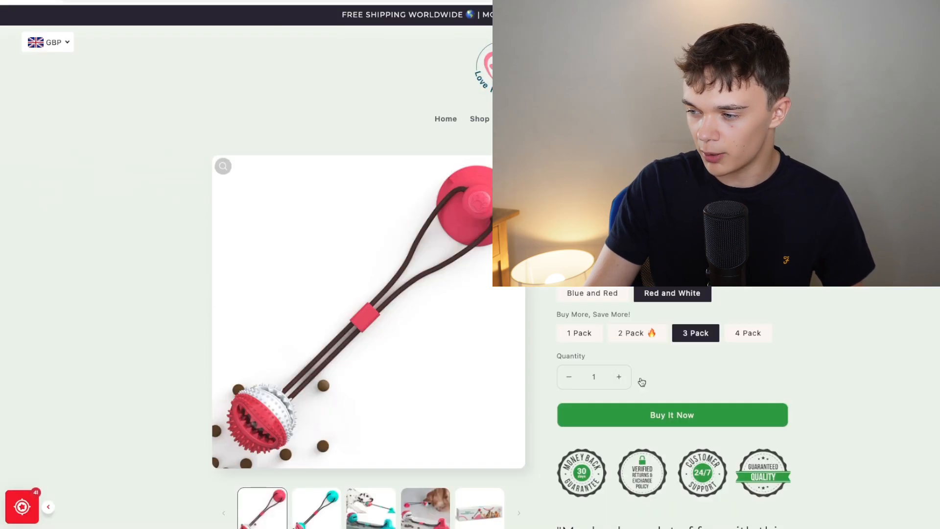
Examine the "Why your dog needs the TugToy" benefits on the product page, including the one on teething pups.
{"action": "scroll", "coordinate": [343, 244], "scroll_direction": "down", "scroll_amount": 10}
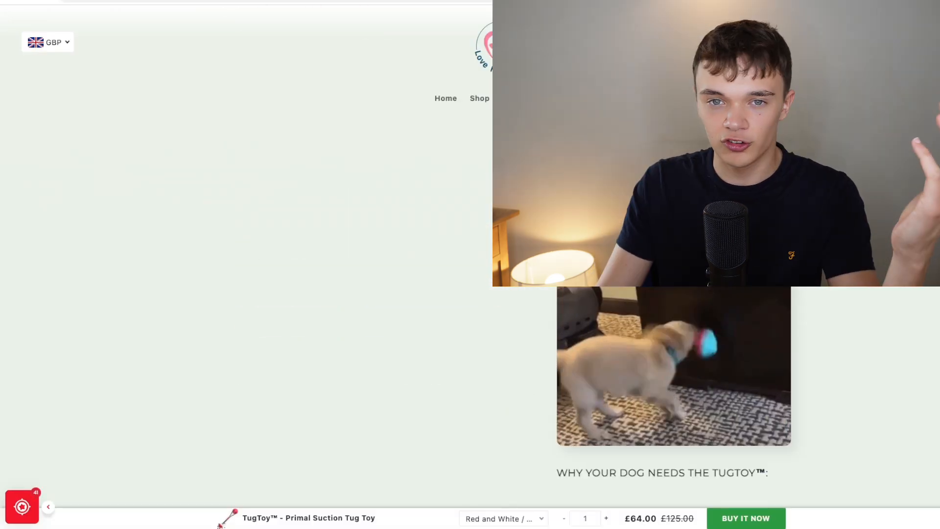
{"action": "scroll", "coordinate": [491, 253], "scroll_direction": "down", "scroll_amount": 5}
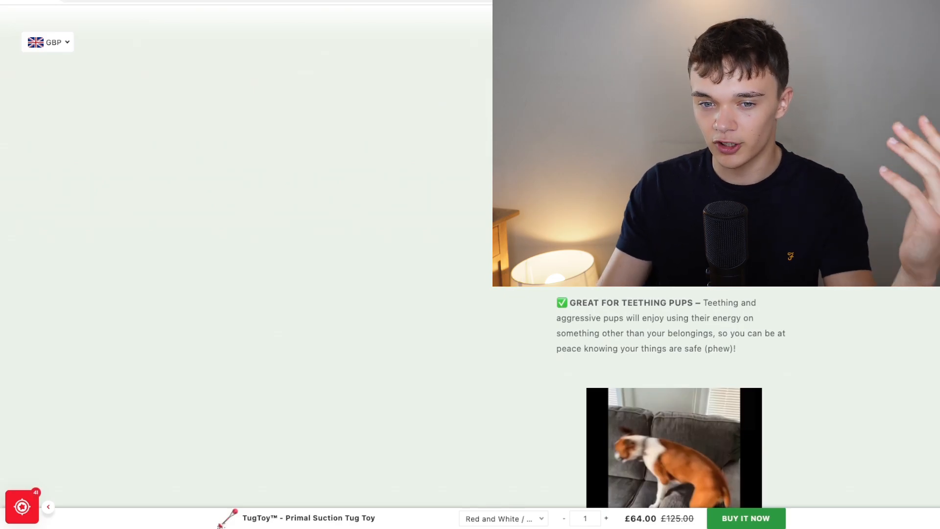
{"action": "scroll", "coordinate": [473, 261], "scroll_direction": "down", "scroll_amount": 1}
{"action": "scroll", "coordinate": [473, 262], "scroll_direction": "up", "scroll_amount": 3}
{"action": "scroll", "coordinate": [474, 261], "scroll_direction": "up", "scroll_amount": 1}
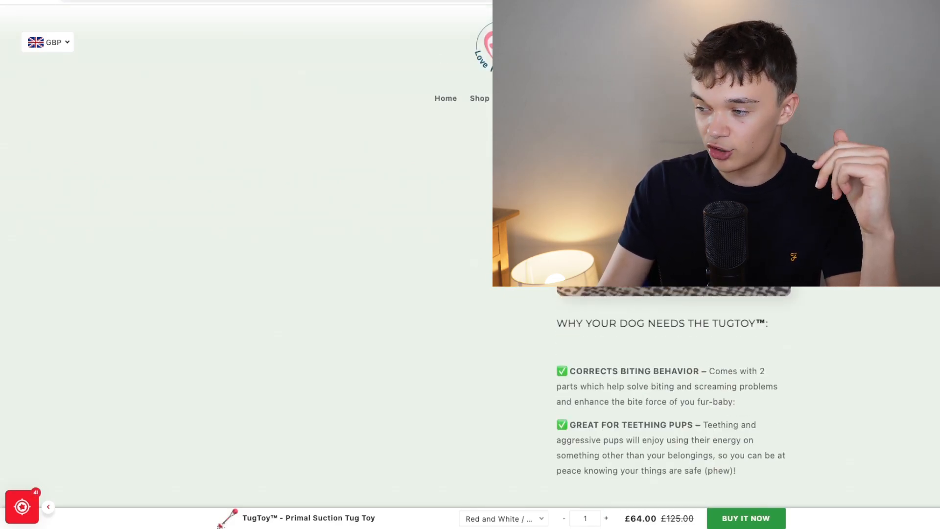
{"action": "scroll", "coordinate": [674, 391], "scroll_direction": "down", "scroll_amount": 6}
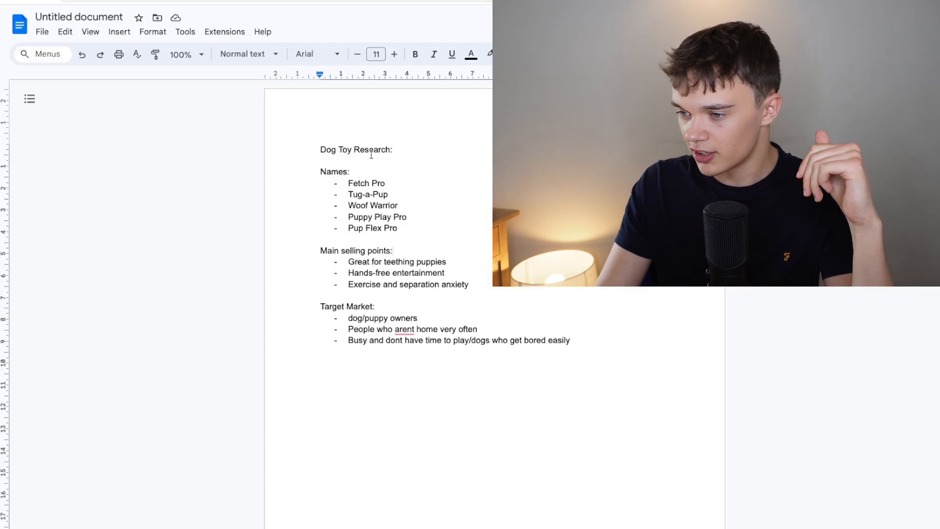
Review the selling points on hands-free entertainment and on exercise and separation anxiety in the research notes.
{"action": "left_click_drag", "start_coordinate": [352, 273], "coordinate": [438, 270]}
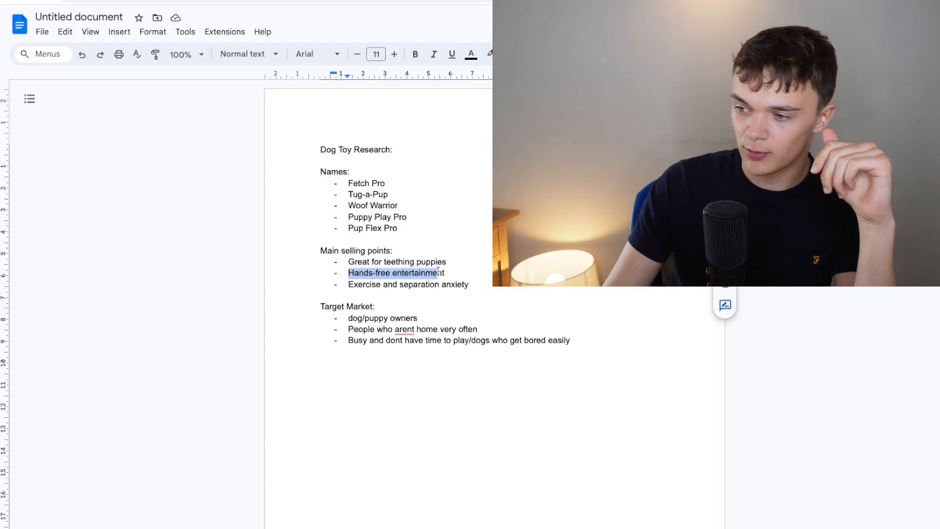
{"action": "left_click", "coordinate": [448, 272]}
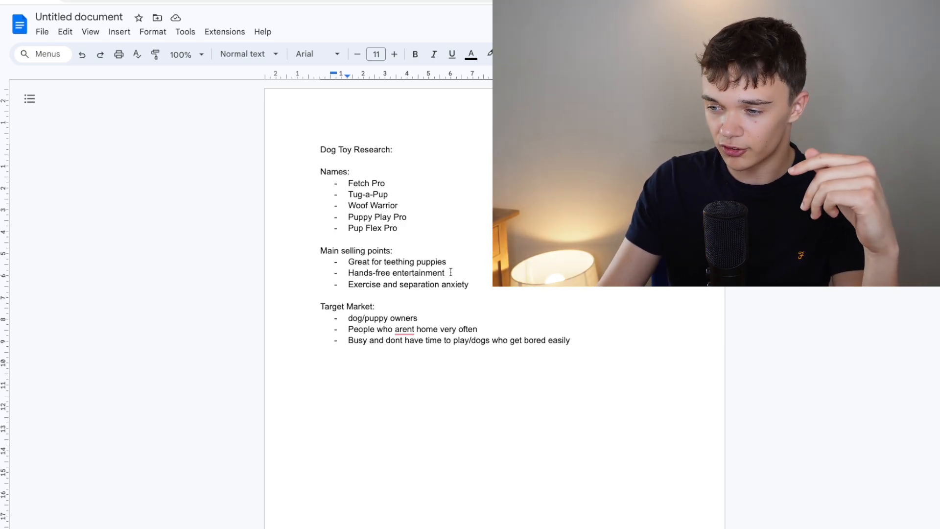
{"action": "left_click_drag", "start_coordinate": [476, 285], "coordinate": [391, 286]}
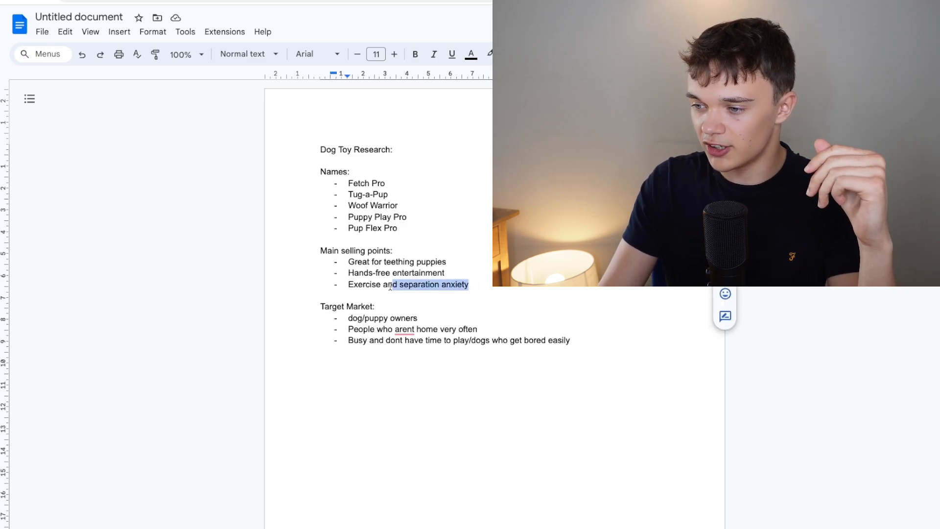
{"action": "left_click", "coordinate": [482, 283]}
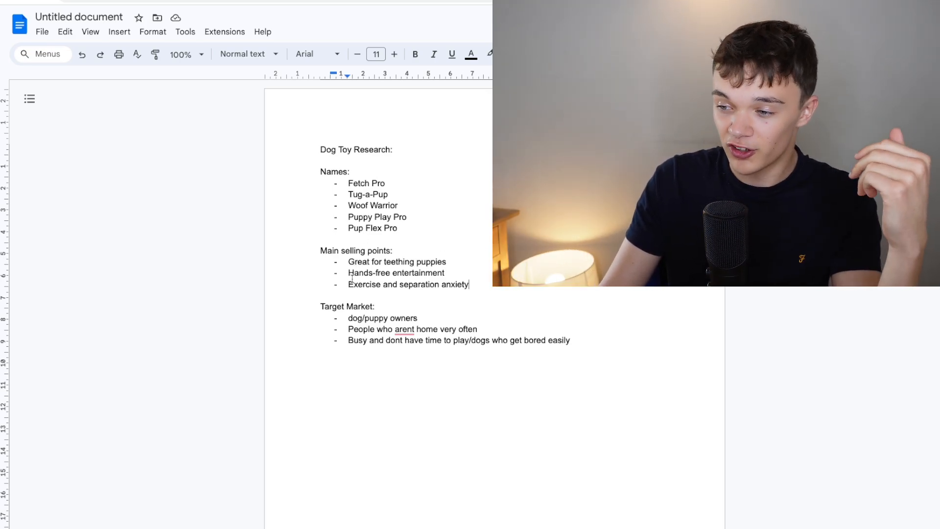
{"action": "left_click_drag", "start_coordinate": [364, 284], "coordinate": [381, 284]}
{"action": "left_click", "coordinate": [381, 284]}
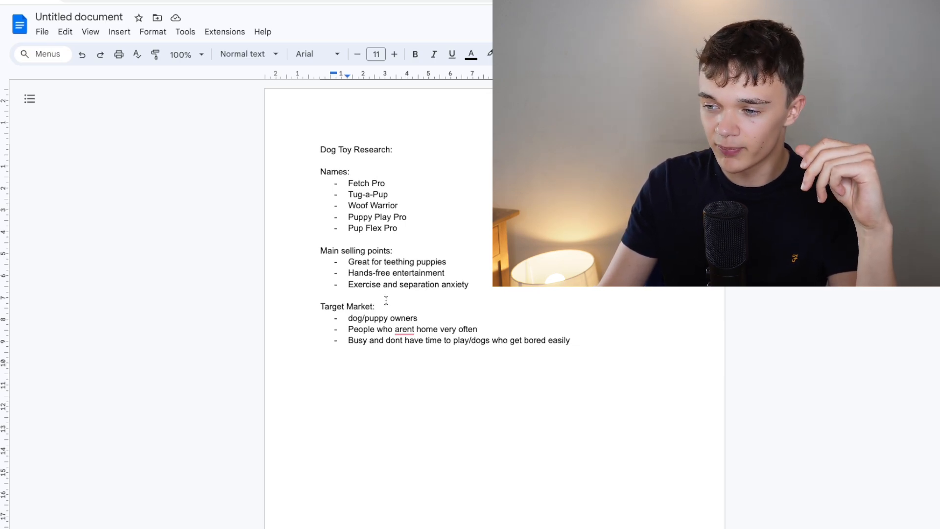
{"action": "left_click_drag", "start_coordinate": [388, 269], "coordinate": [485, 282]}
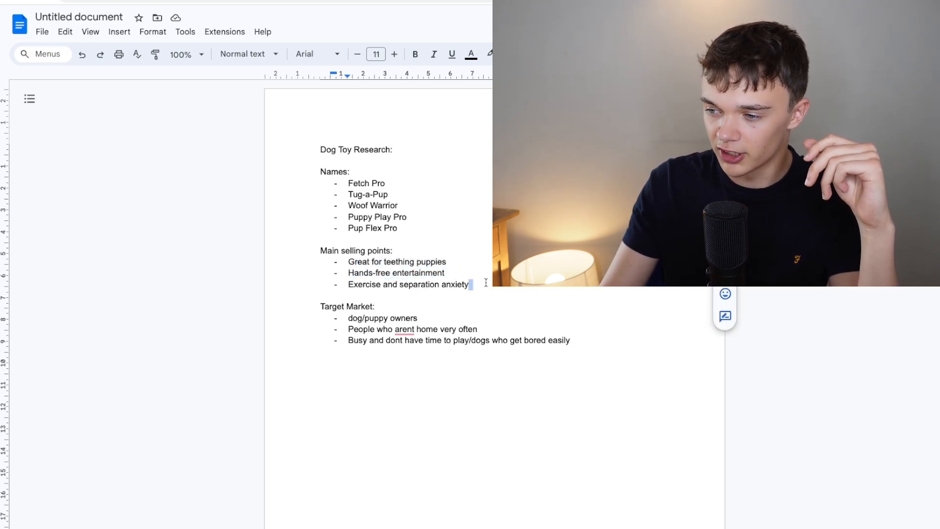
Review the three target market entries in the research notes, from dog/puppy owners to busy owners with easily bored dogs.
{"action": "left_click", "coordinate": [399, 326]}
{"action": "scroll", "coordinate": [394, 313], "scroll_direction": "down", "scroll_amount": 1}
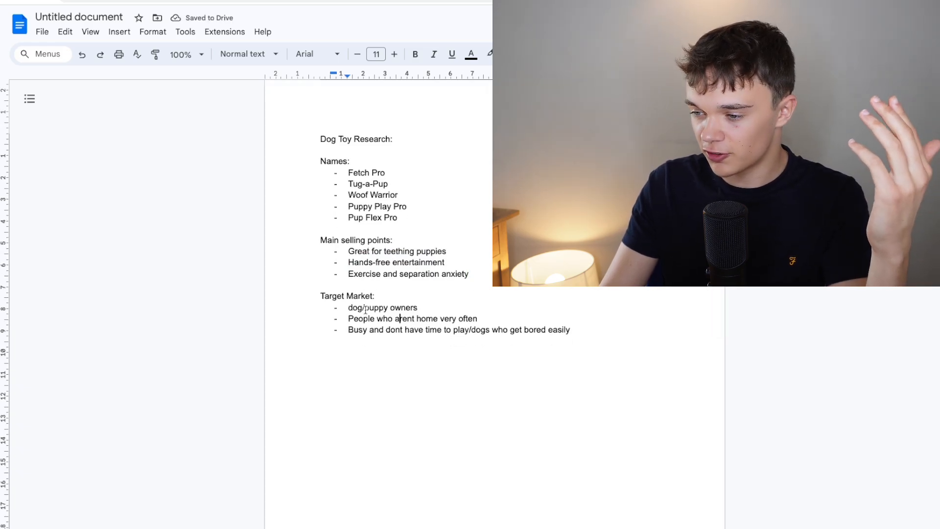
{"action": "left_click_drag", "start_coordinate": [346, 307], "coordinate": [430, 308]}
{"action": "left_click", "coordinate": [431, 308]}
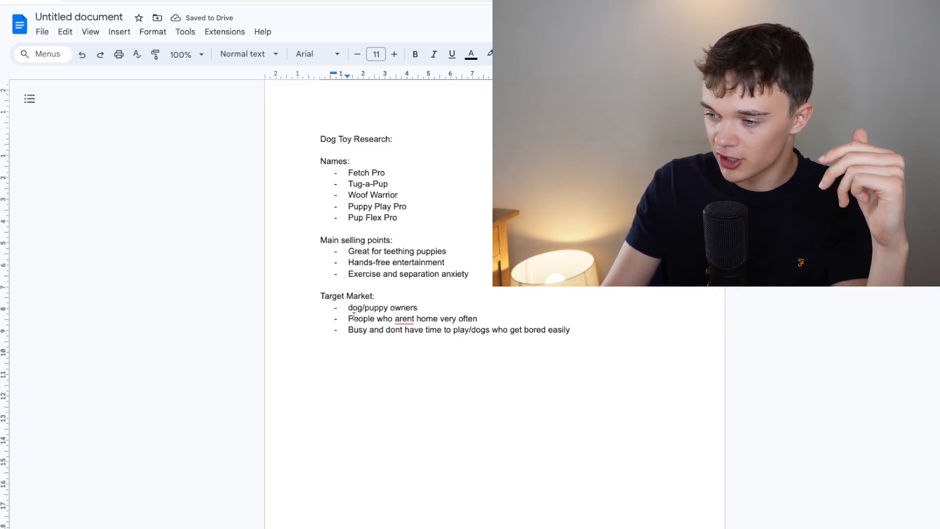
{"action": "left_click_drag", "start_coordinate": [353, 316], "coordinate": [458, 319]}
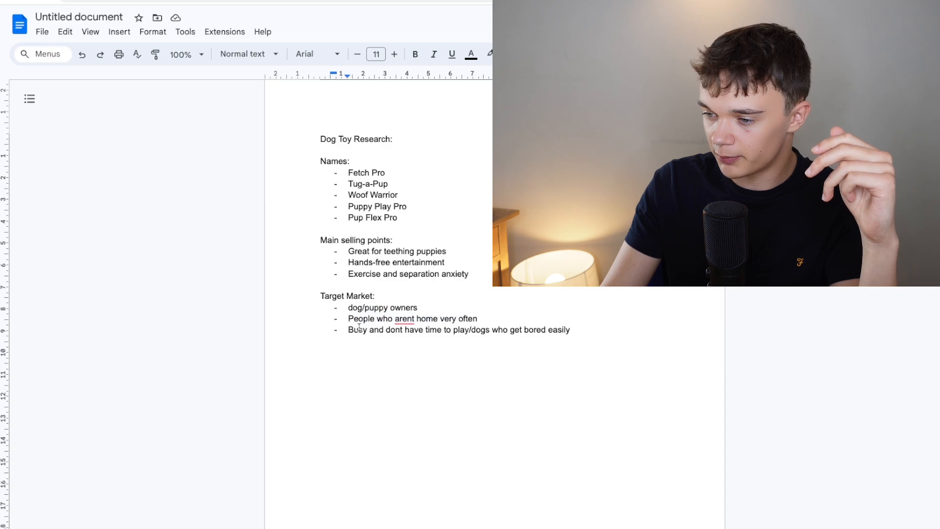
{"action": "left_click_drag", "start_coordinate": [359, 328], "coordinate": [525, 329]}
{"action": "left_click", "coordinate": [548, 330]}
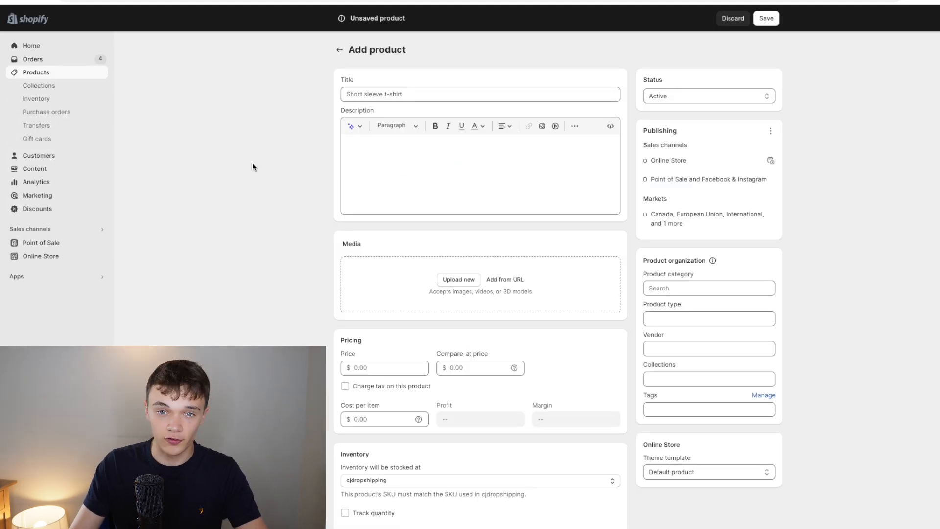
Title the new product Dog Flex Pro and set its price to 29.99 with a compare-at price of 59.99.
{"action": "left_click", "coordinate": [499, 97]}
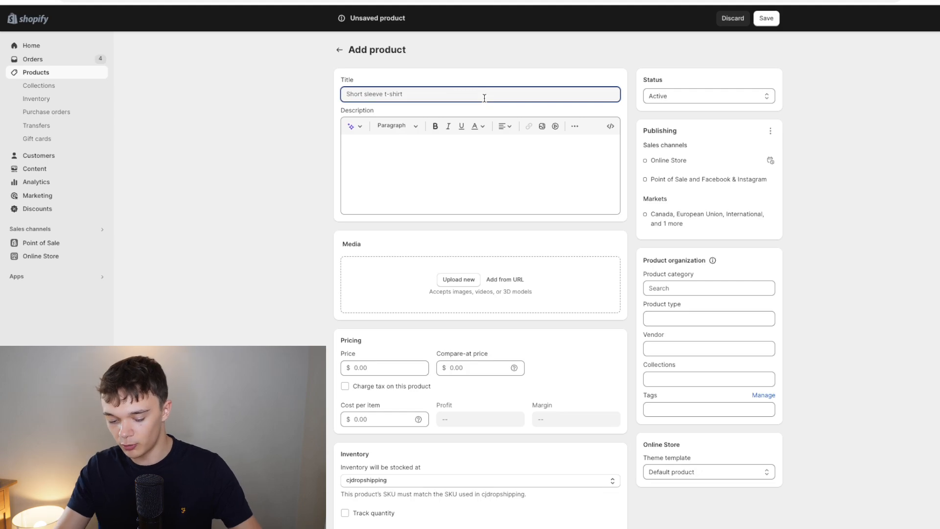
{"action": "type", "text": "Dog Flex Pro"}
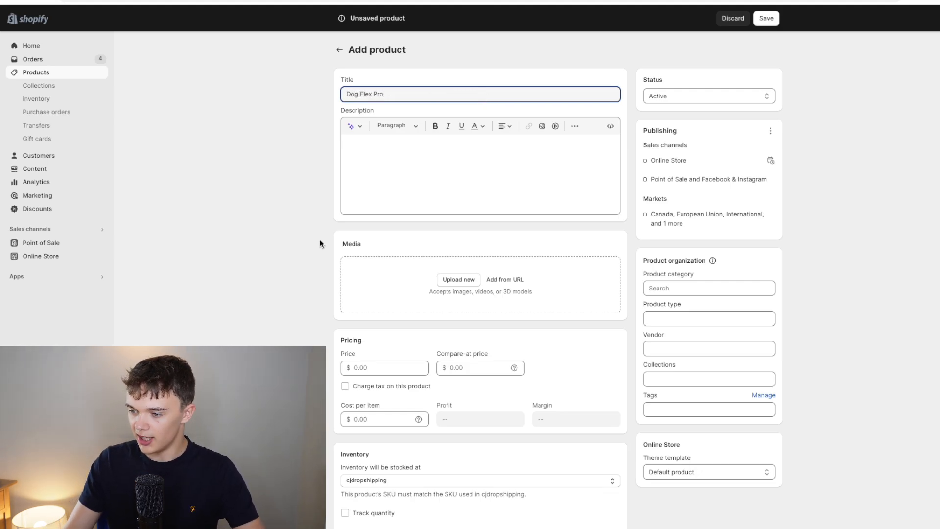
{"action": "left_click", "coordinate": [375, 368]}
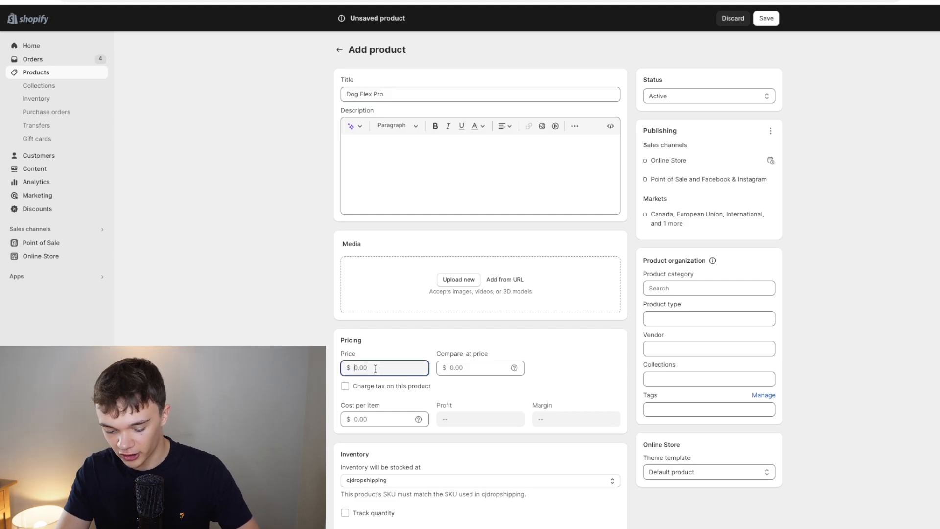
{"action": "key", "text": "Tab"}
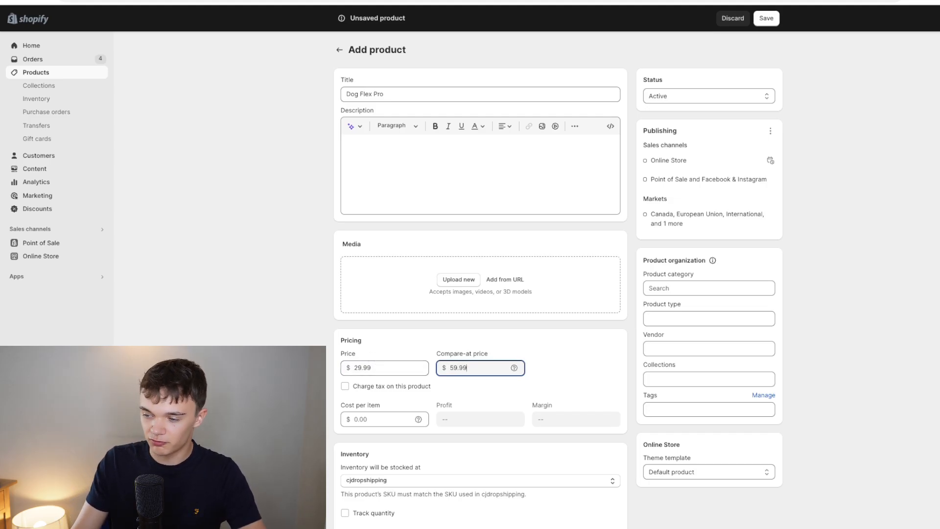
{"action": "scroll", "coordinate": [389, 250], "scroll_direction": "down", "scroll_amount": 5}
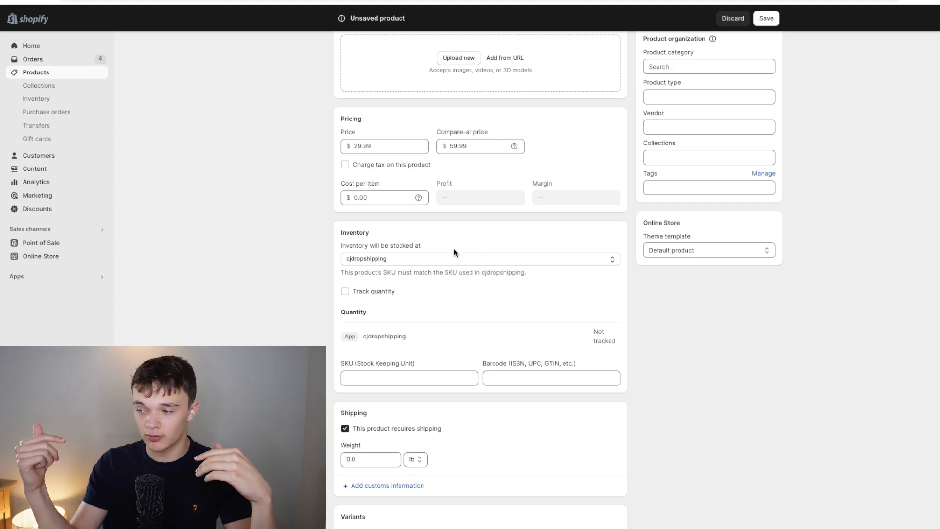
{"action": "scroll", "coordinate": [442, 237], "scroll_direction": "down", "scroll_amount": 2}
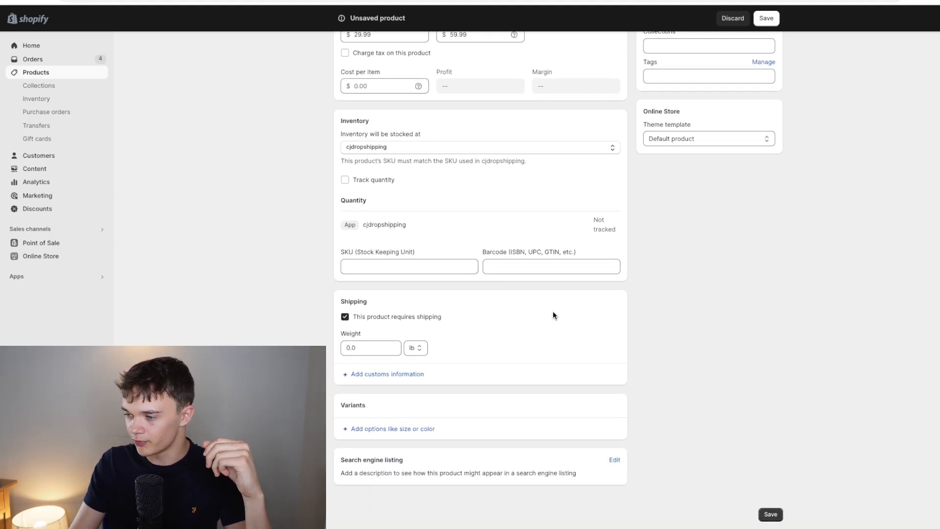
Switch to Image Extractor and extract the images from the competitor's lovehappypets.com TugToy product page.
{"action": "scroll", "coordinate": [245, 136], "scroll_direction": "up", "scroll_amount": 6}
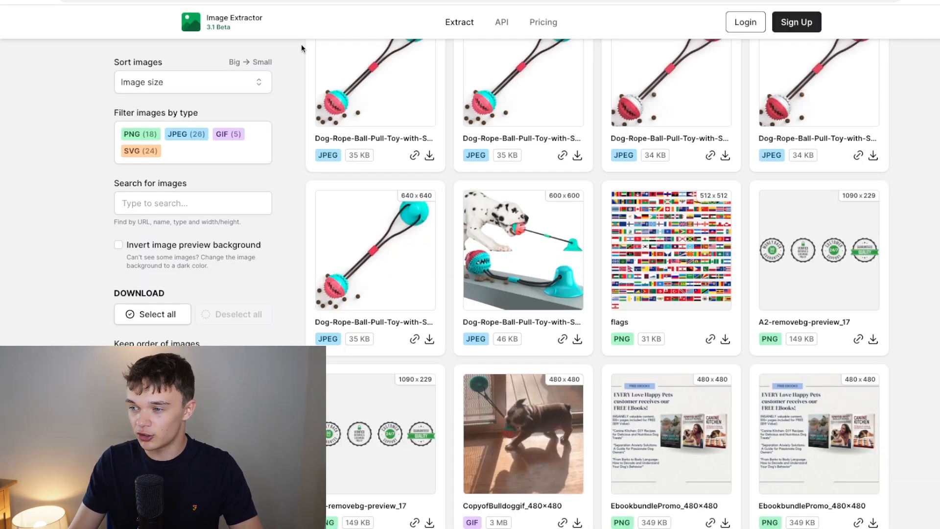
{"action": "scroll", "coordinate": [360, 175], "scroll_direction": "down", "scroll_amount": 1}
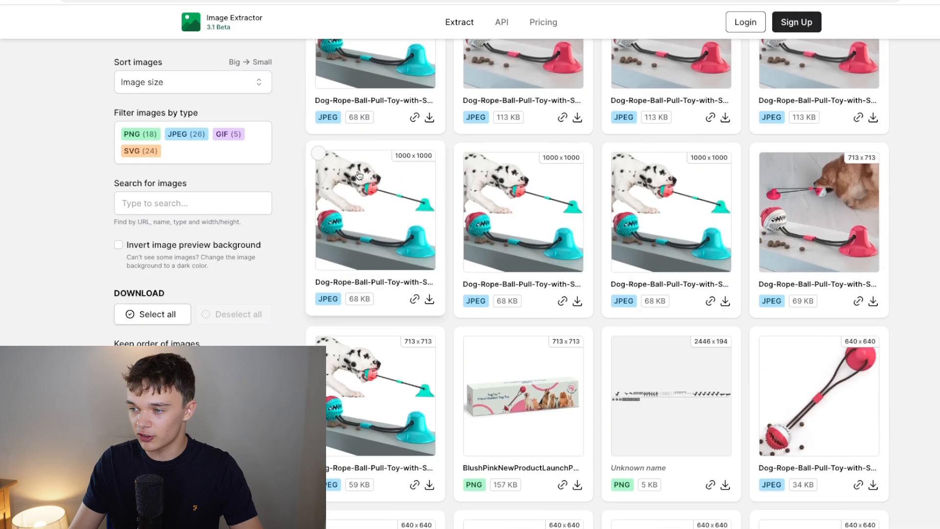
{"action": "scroll", "coordinate": [360, 175], "scroll_direction": "up", "scroll_amount": 10}
{"action": "left_click", "coordinate": [446, 230]}
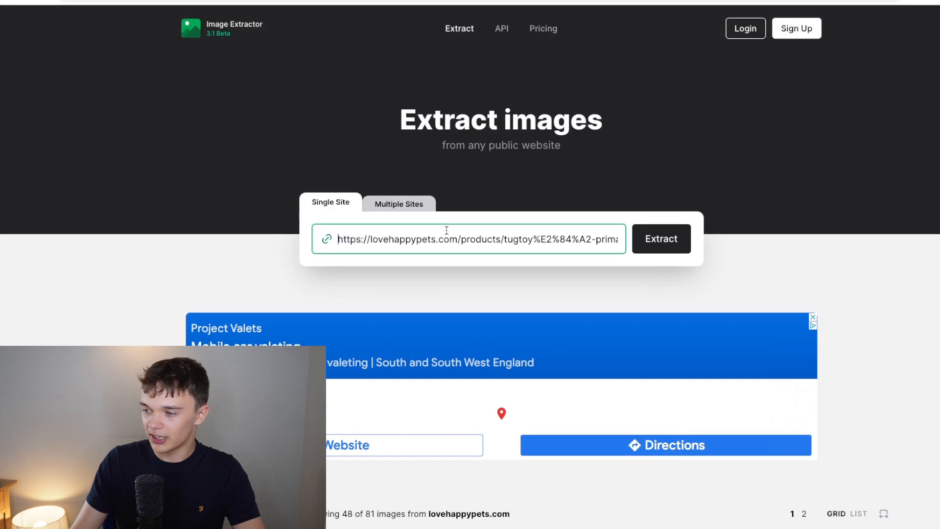
{"action": "key", "text": "ctrl+a"}
{"action": "key", "text": "Return"}
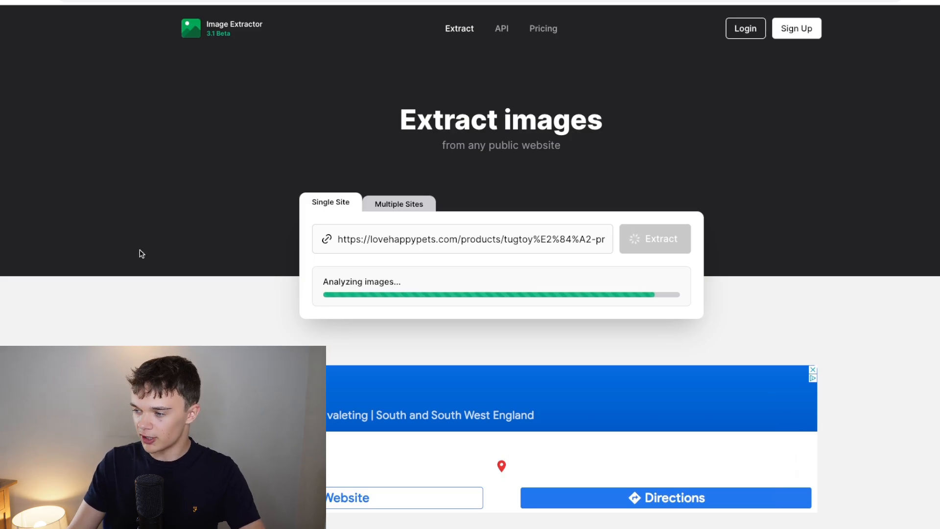
Download the blue and red toy-in-use photos, the red and blue single-toy images, and the product box image from the extracted results.
{"action": "scroll", "coordinate": [153, 248], "scroll_direction": "down", "scroll_amount": 5}
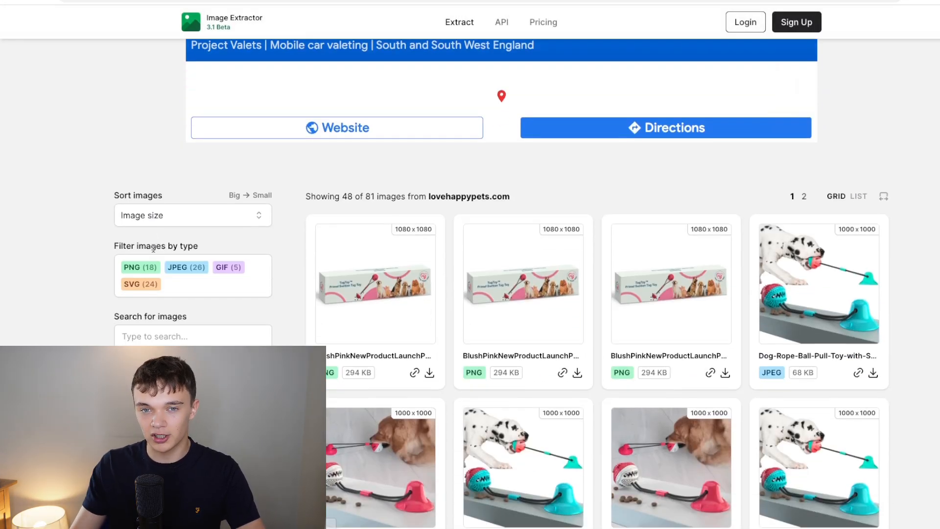
{"action": "scroll", "coordinate": [773, 291], "scroll_direction": "down", "scroll_amount": 3}
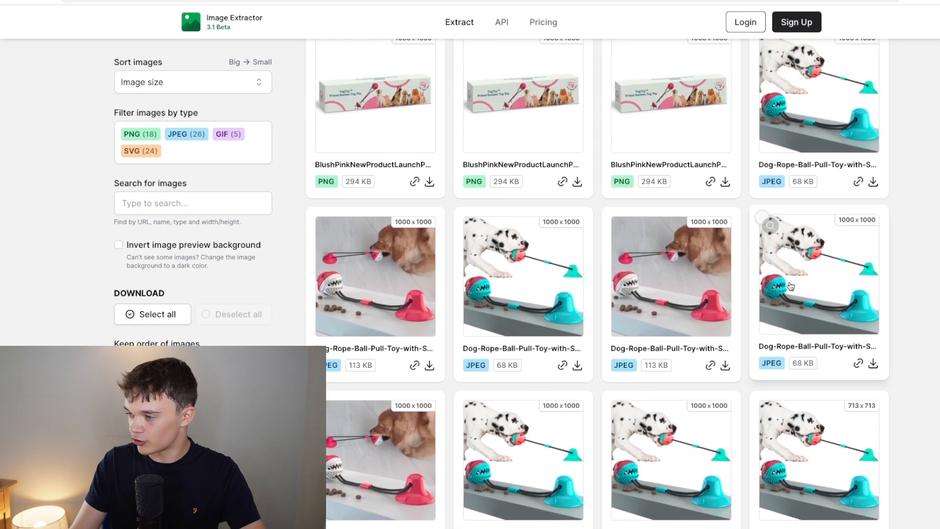
{"action": "left_click", "coordinate": [872, 181]}
{"action": "left_click", "coordinate": [725, 364]}
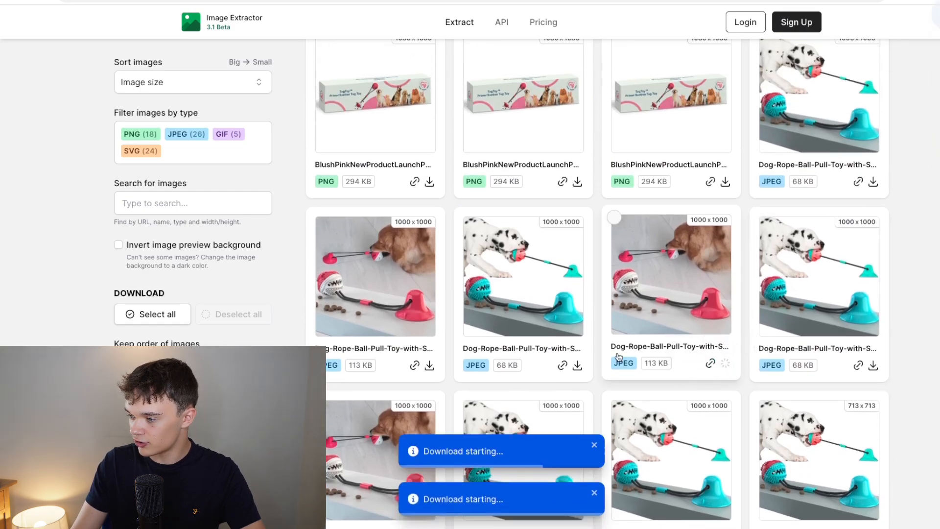
{"action": "scroll", "coordinate": [618, 356], "scroll_direction": "down", "scroll_amount": 5}
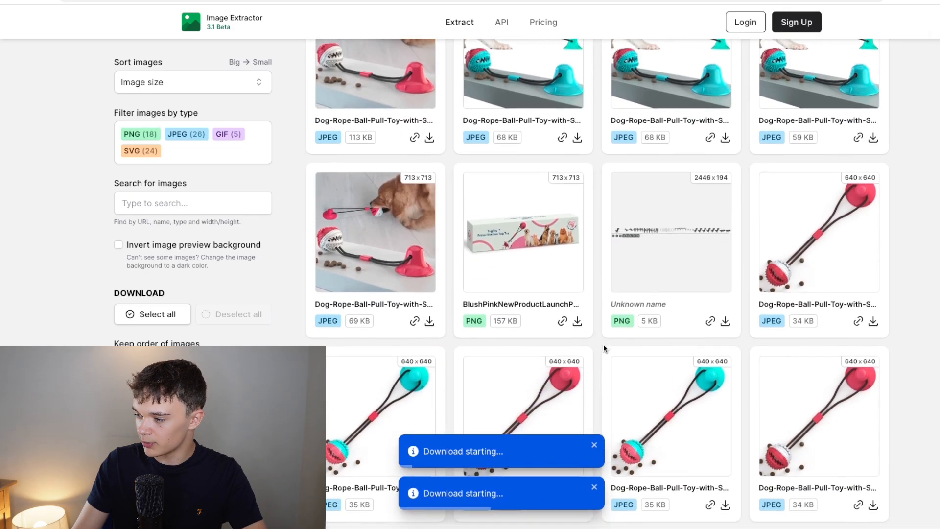
{"action": "scroll", "coordinate": [603, 348], "scroll_direction": "down", "scroll_amount": 2}
{"action": "left_click", "coordinate": [872, 240]}
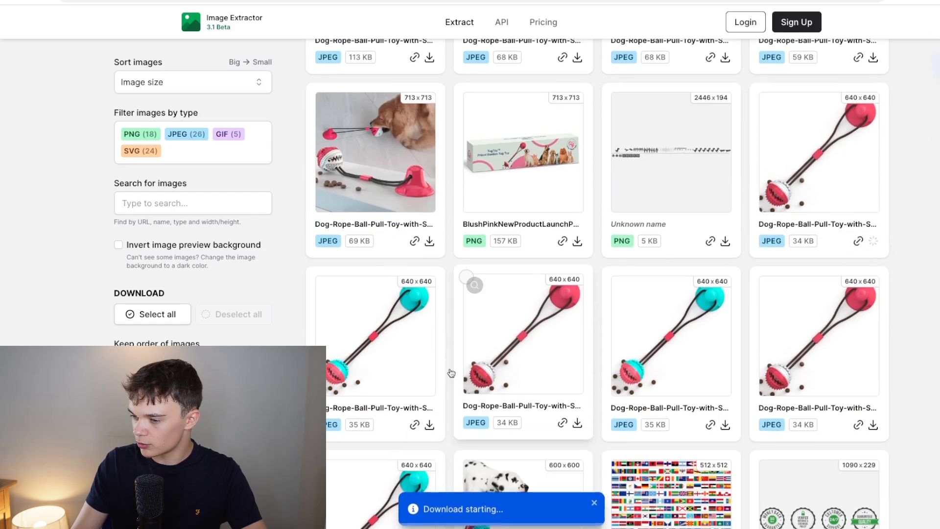
{"action": "left_click", "coordinate": [429, 424]}
{"action": "scroll", "coordinate": [494, 336], "scroll_direction": "up", "scroll_amount": 1}
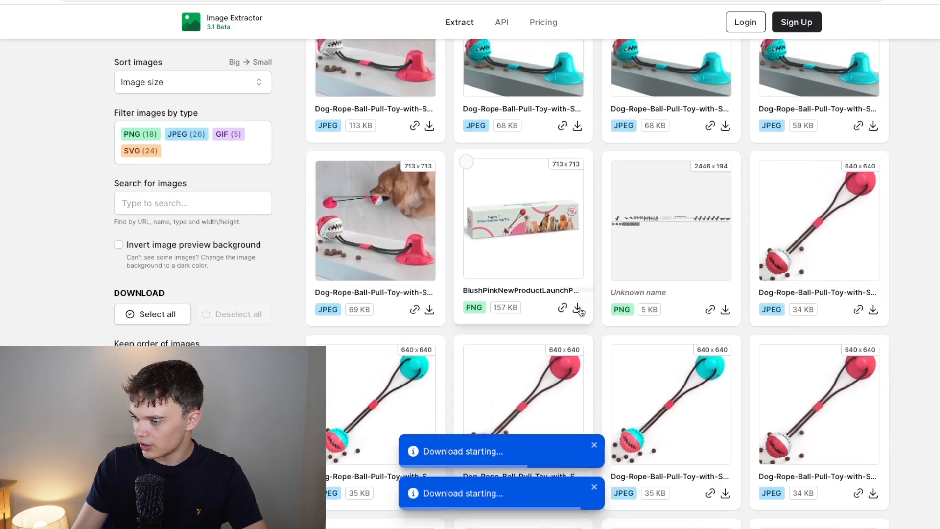
{"action": "left_click", "coordinate": [578, 308]}
Switch back to the Shopify product form and add the five downloaded images to the Dog Flex Pro media.
{"action": "scroll", "coordinate": [580, 328], "scroll_direction": "up", "scroll_amount": 5}
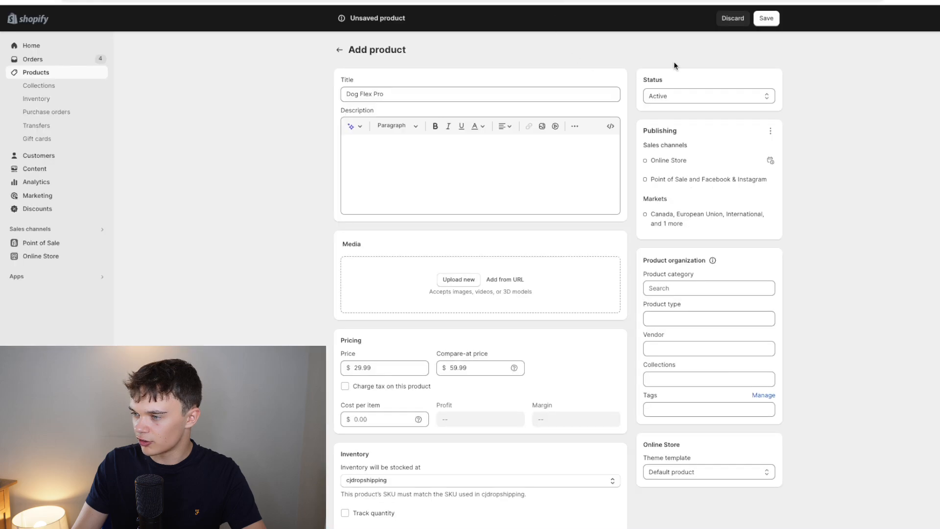
{"action": "left_click", "coordinate": [936, 2]}
{"action": "left_click_drag", "start_coordinate": [866, 39], "coordinate": [424, 286]}
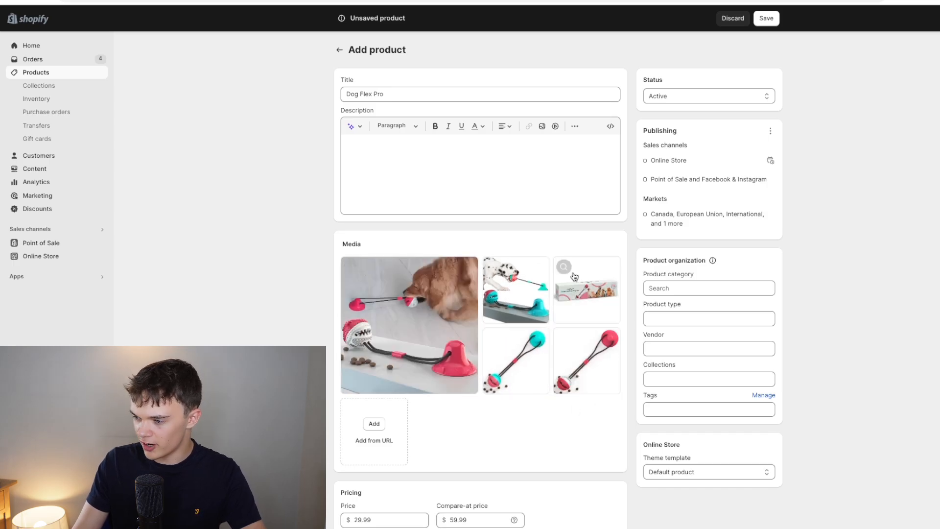
Create a Color option with Red and Blue variants, and assign the single red toy image to the Red variant.
{"action": "scroll", "coordinate": [513, 342], "scroll_direction": "down", "scroll_amount": 10}
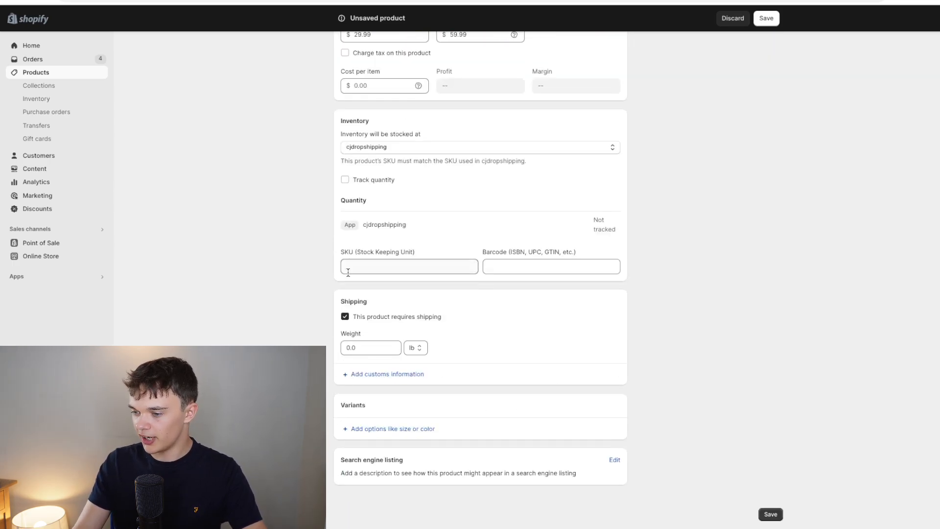
{"action": "left_click", "coordinate": [389, 428]}
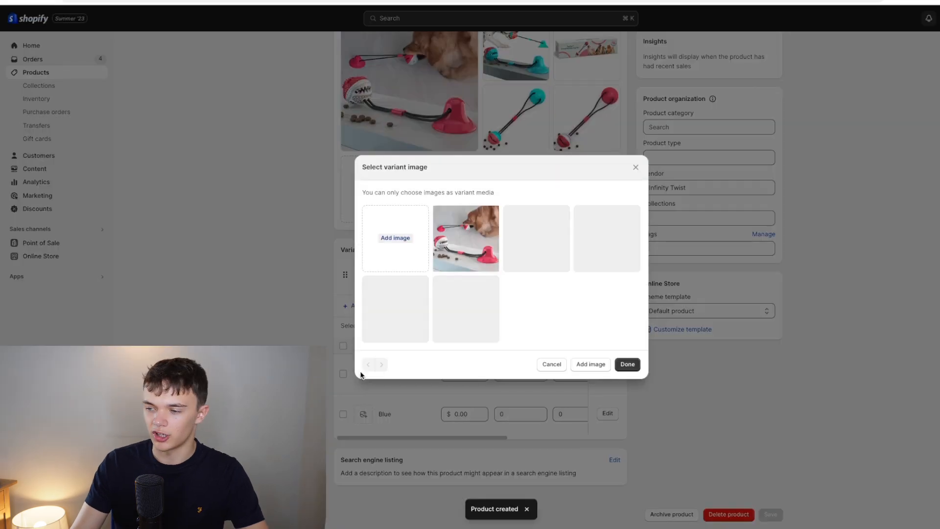
{"action": "left_click", "coordinate": [462, 263]}
{"action": "left_click", "coordinate": [453, 308]}
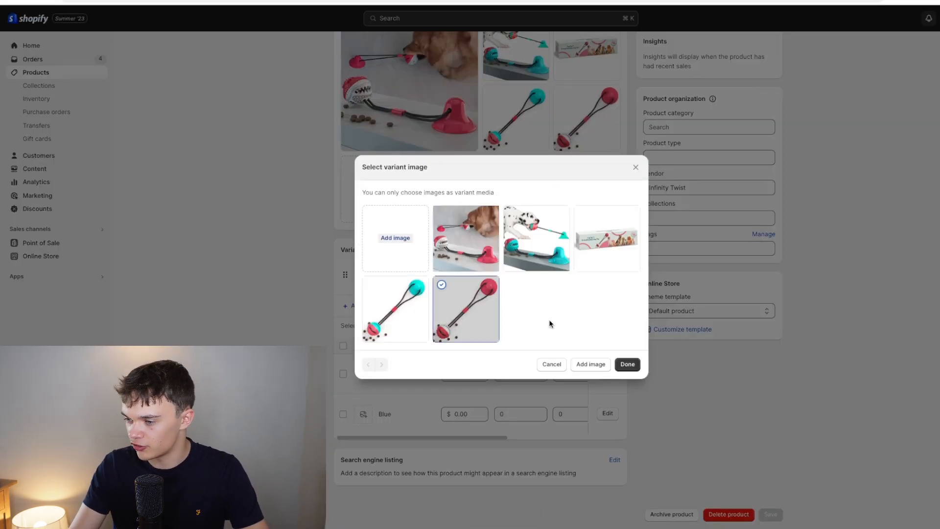
{"action": "left_click", "coordinate": [628, 365]}
Assign the single blue toy image to the Blue variant and save the product.
{"action": "left_click", "coordinate": [363, 414]}
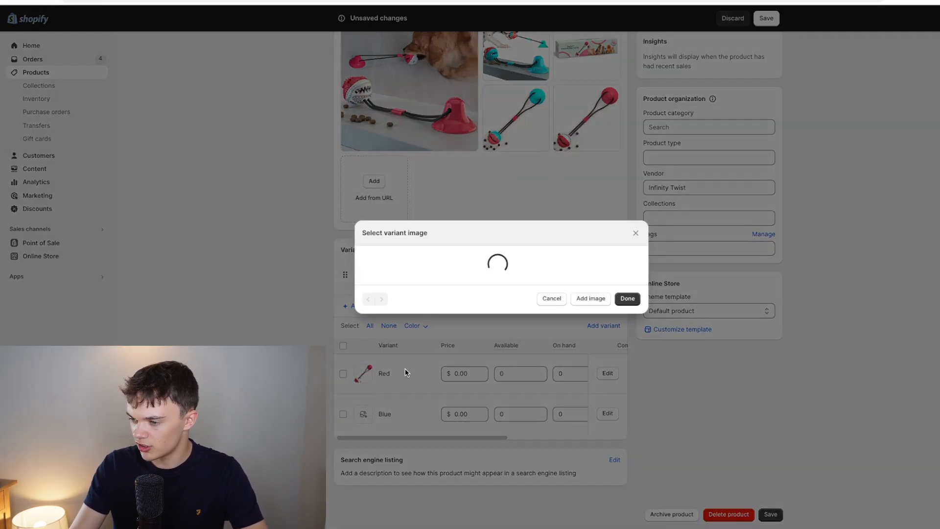
{"action": "left_click", "coordinate": [394, 302]}
{"action": "left_click", "coordinate": [636, 365]}
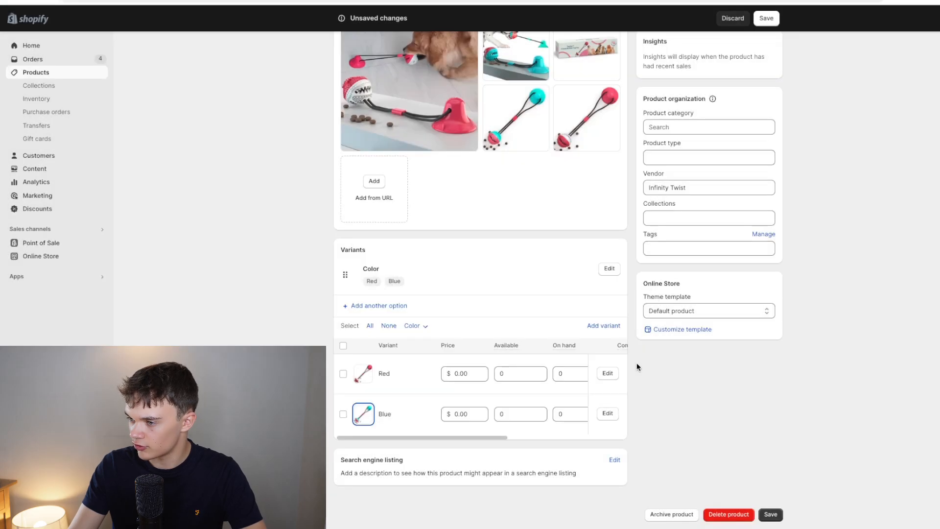
{"action": "left_click", "coordinate": [765, 18]}
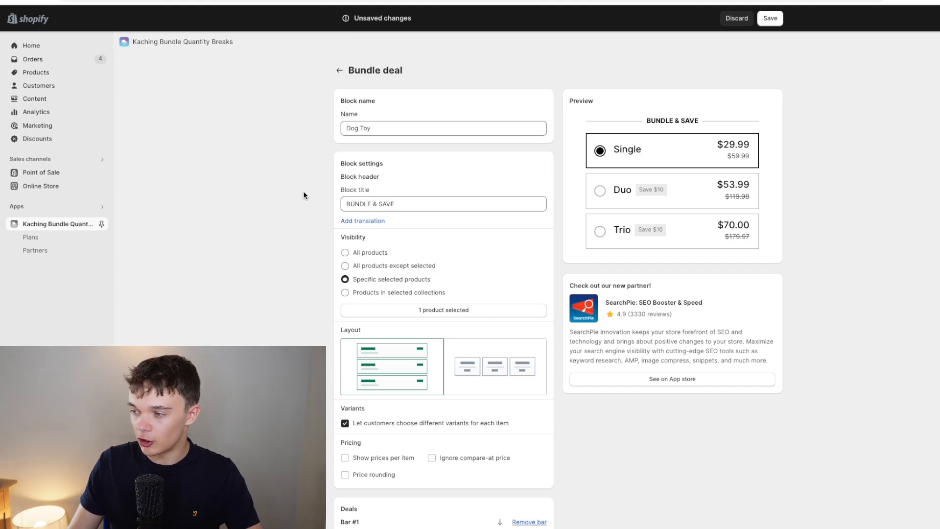
Set the Duo deal of the Dog Toy bundle to a specific total price of $49.99.
{"action": "scroll", "coordinate": [313, 195], "scroll_direction": "down", "scroll_amount": 1}
{"action": "scroll", "coordinate": [316, 195], "scroll_direction": "down", "scroll_amount": 5}
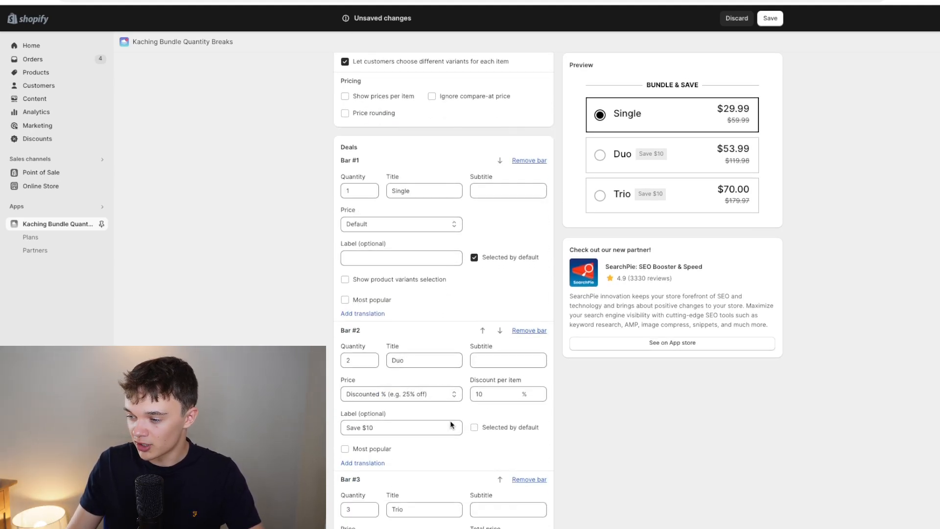
{"action": "scroll", "coordinate": [439, 303], "scroll_direction": "down", "scroll_amount": 2}
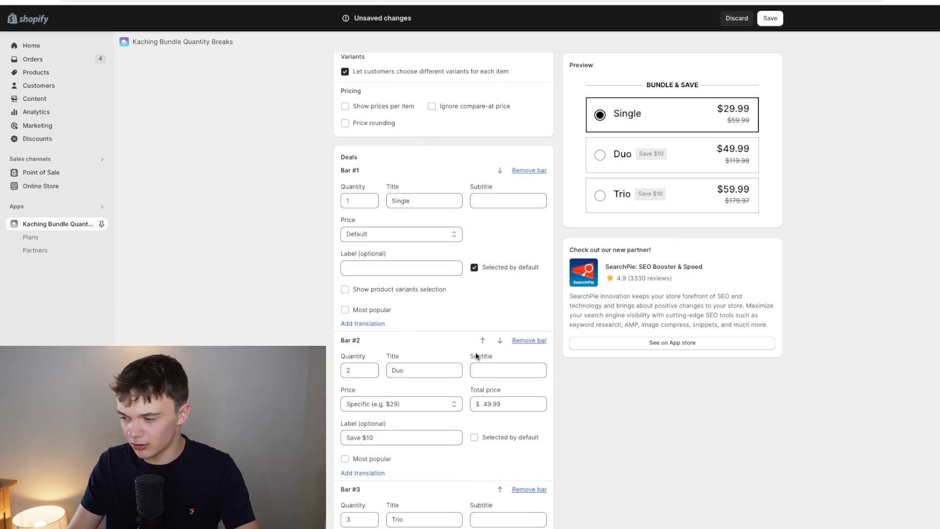
Set the Trio deal's total price to $69.99 and its label to Save $20.
{"action": "scroll", "coordinate": [475, 352], "scroll_direction": "down", "scroll_amount": 2}
{"action": "scroll", "coordinate": [478, 346], "scroll_direction": "down", "scroll_amount": 1}
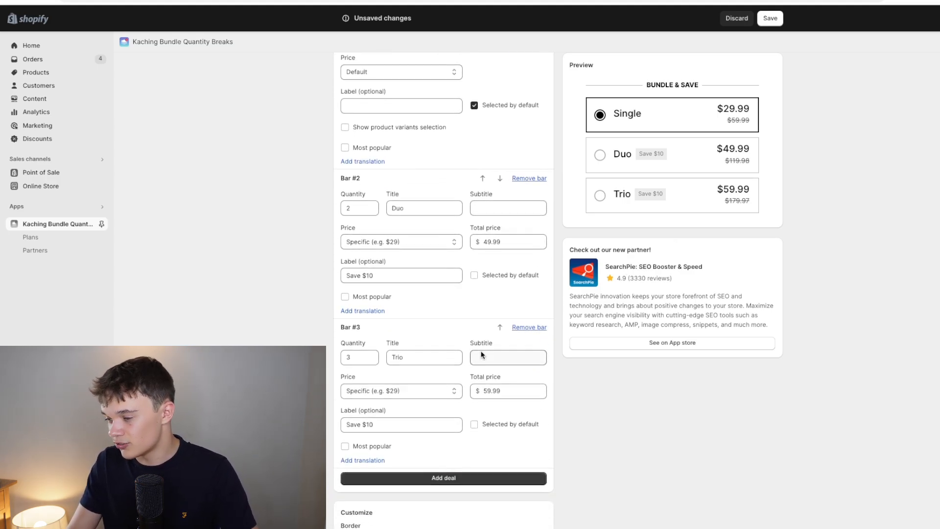
{"action": "left_click", "coordinate": [503, 380]}
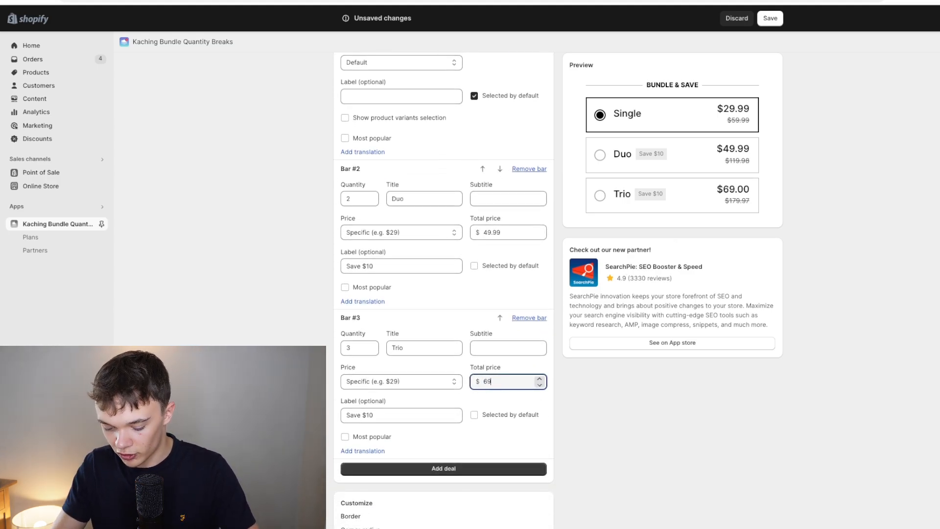
{"action": "left_click", "coordinate": [384, 414]}
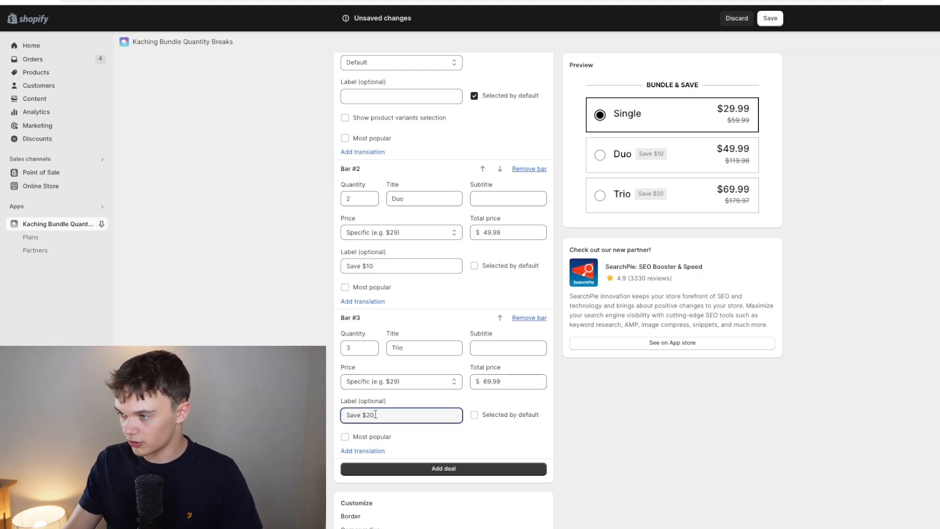
{"action": "left_click", "coordinate": [304, 414]}
Change the bundle block's border color from the customization settings to a bright blue.
{"action": "scroll", "coordinate": [395, 287], "scroll_direction": "up", "scroll_amount": 7}
{"action": "scroll", "coordinate": [430, 284], "scroll_direction": "down", "scroll_amount": 15}
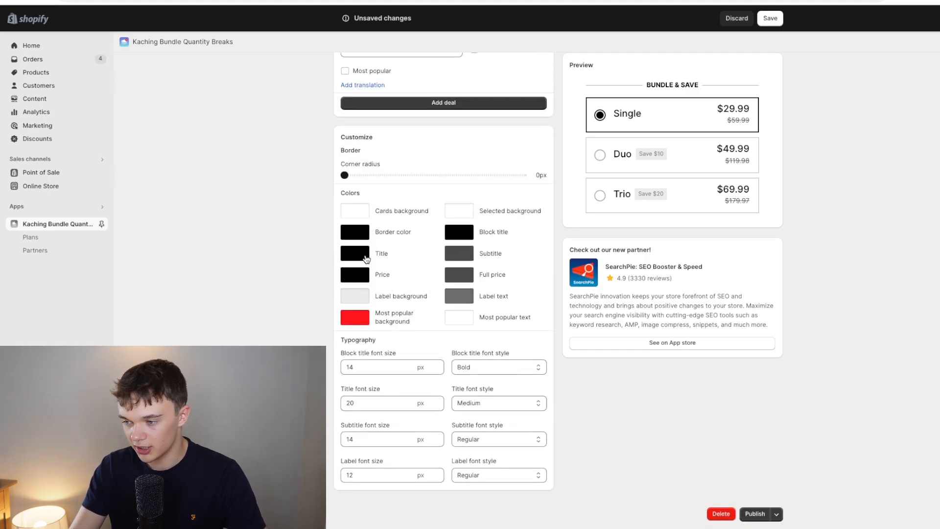
{"action": "left_click", "coordinate": [356, 233]}
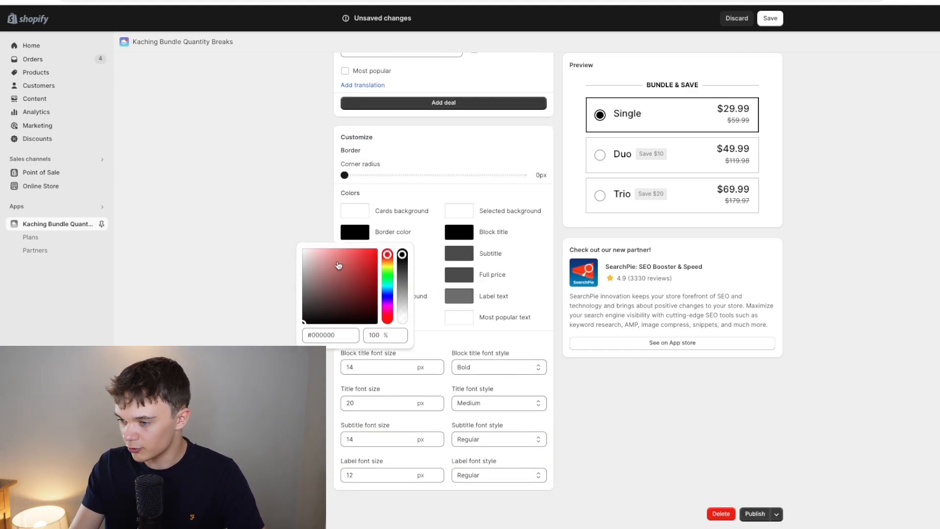
{"action": "mouse_move", "coordinate": [387, 262]}
{"action": "left_mouse_down"}
{"action": "mouse_move", "coordinate": [387, 296]}
{"action": "mouse_move", "coordinate": [378, 253]}
{"action": "left_mouse_up"}
{"action": "left_click", "coordinate": [364, 260]}
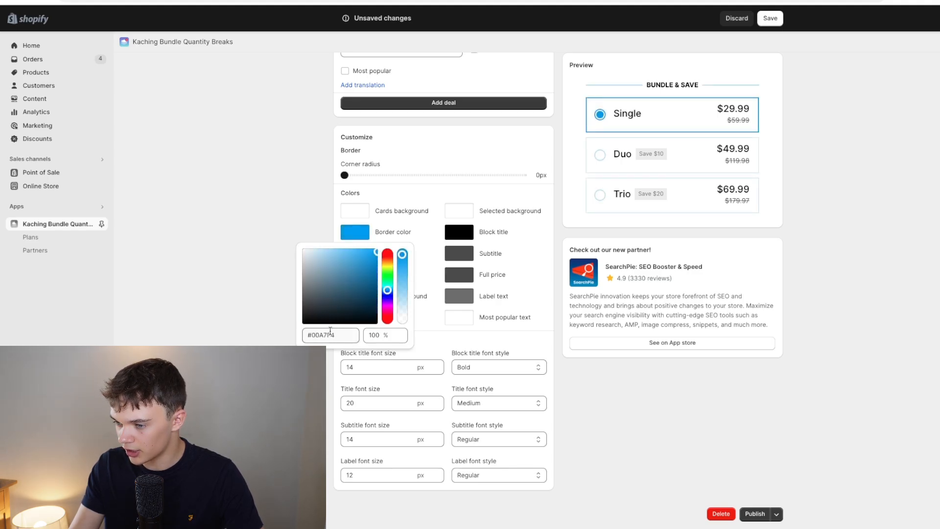
{"action": "left_click", "coordinate": [464, 235]}
{"action": "left_click", "coordinate": [350, 256]}
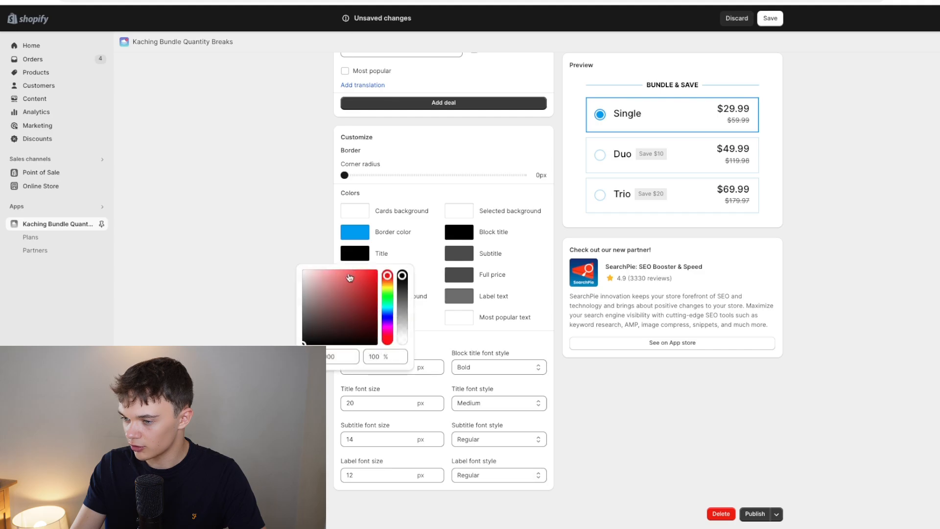
{"action": "left_click", "coordinate": [333, 352]}
{"action": "key", "text": "Escape"}
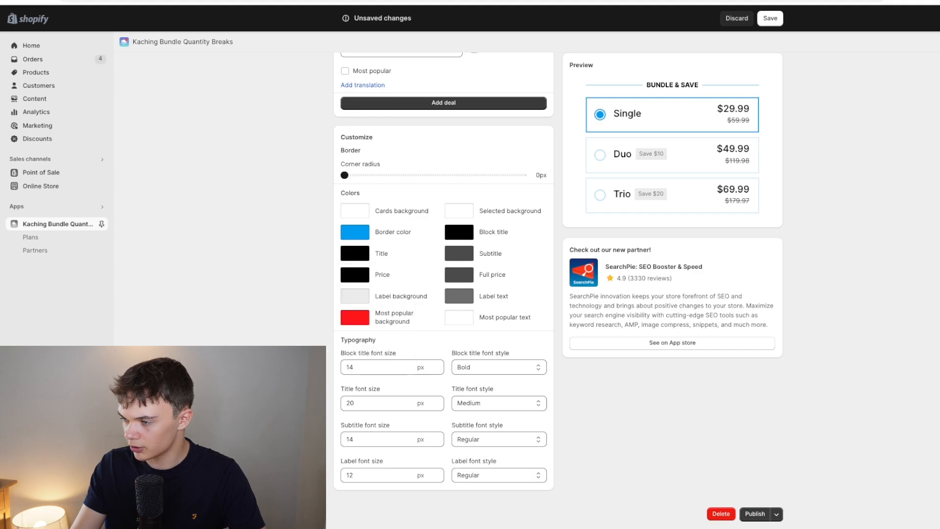
{"action": "left_click", "coordinate": [369, 302]}
{"action": "left_click", "coordinate": [192, 321]}
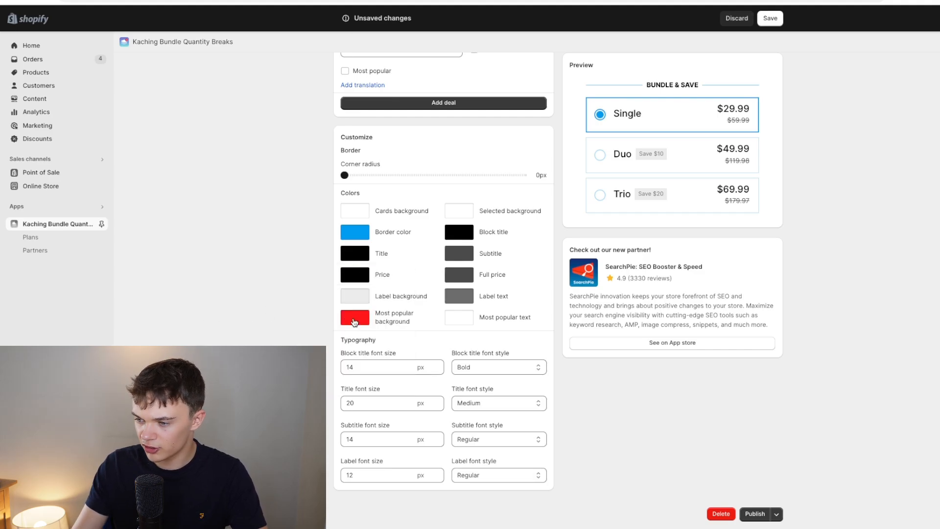
Set the bundle block's label background to the border's bright blue and the label text to white.
{"action": "left_click", "coordinate": [448, 300]}
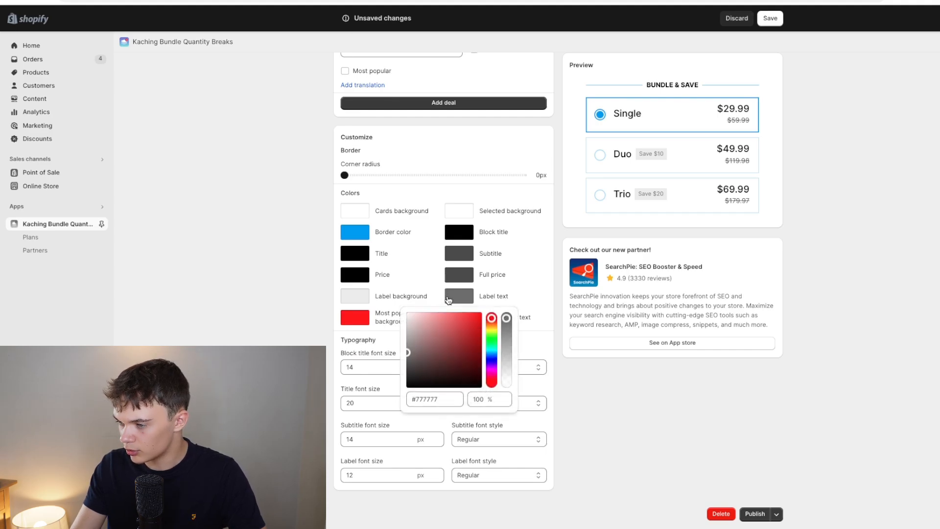
{"action": "left_click", "coordinate": [489, 282]}
{"action": "left_click", "coordinate": [462, 257]}
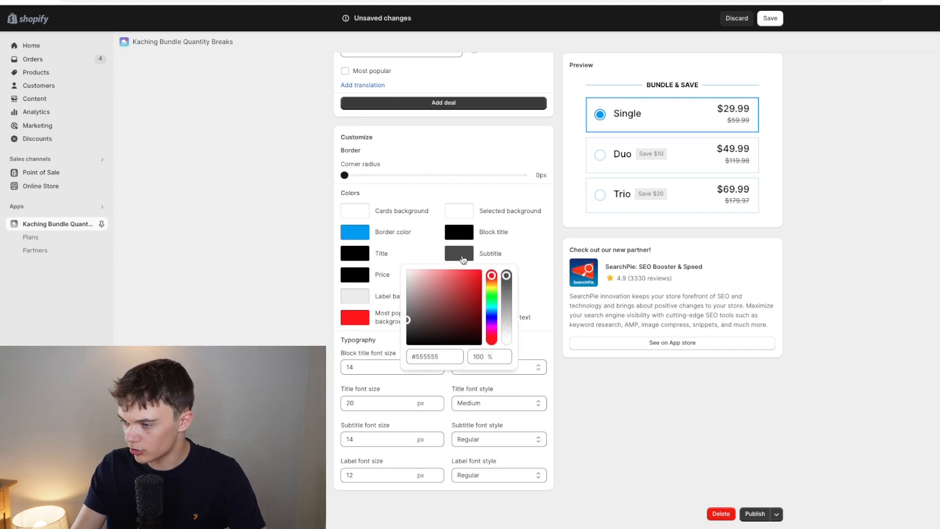
{"action": "left_click", "coordinate": [462, 257]}
{"action": "left_click", "coordinate": [357, 297]}
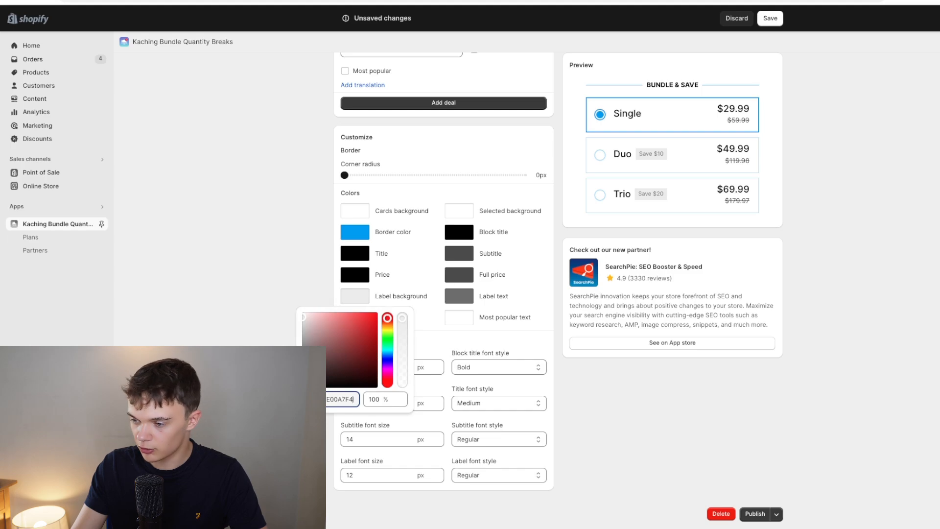
{"action": "left_click", "coordinate": [470, 302]}
{"action": "left_click", "coordinate": [459, 300]}
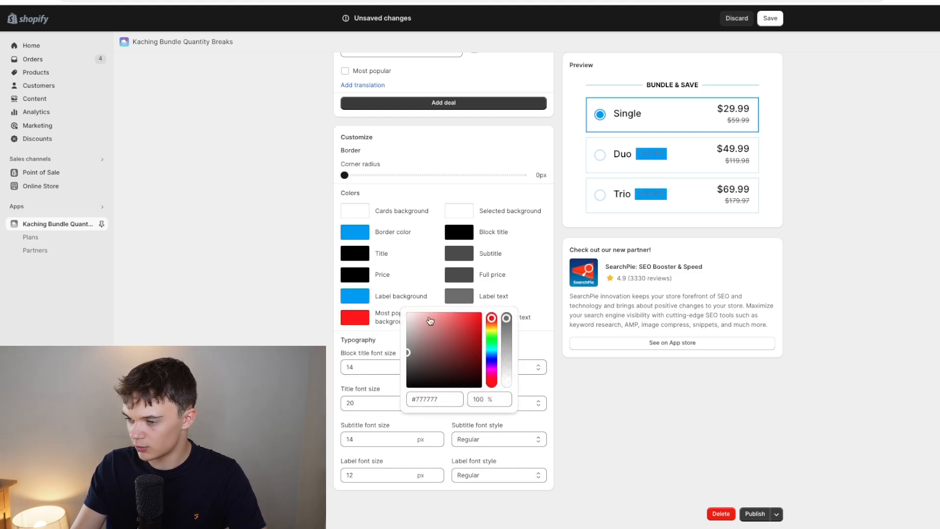
{"action": "left_click_drag", "start_coordinate": [426, 328], "coordinate": [353, 297]}
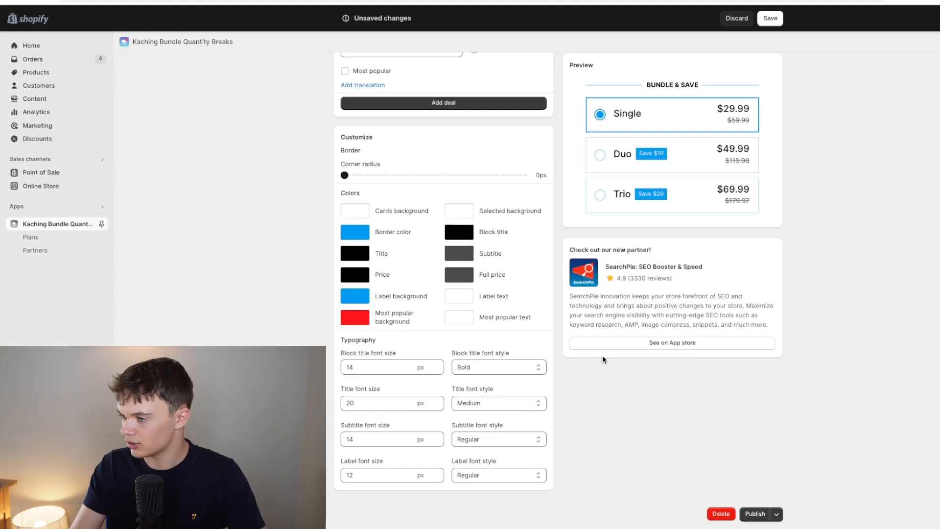
Save the Dog Toy bundle deal and go to the Online Store section.
{"action": "scroll", "coordinate": [465, 332], "scroll_direction": "up", "scroll_amount": 10}
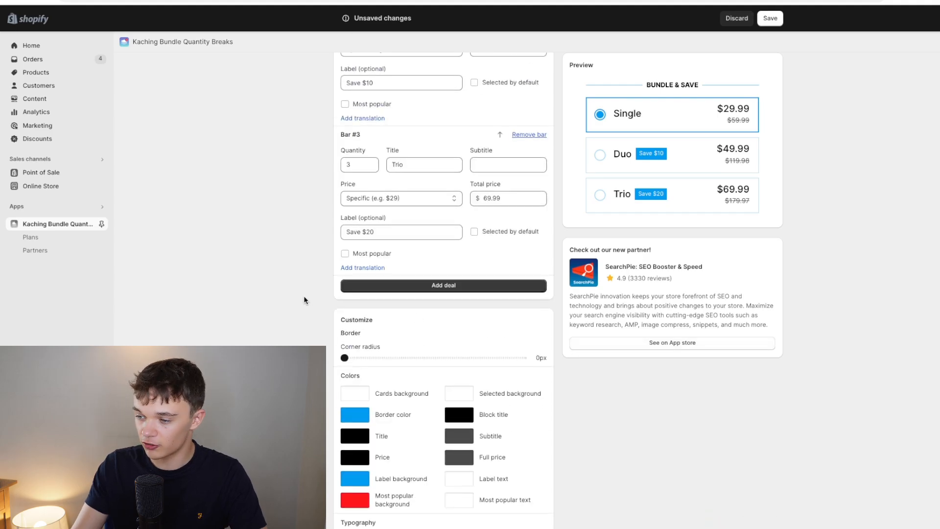
{"action": "left_click", "coordinate": [779, 21]}
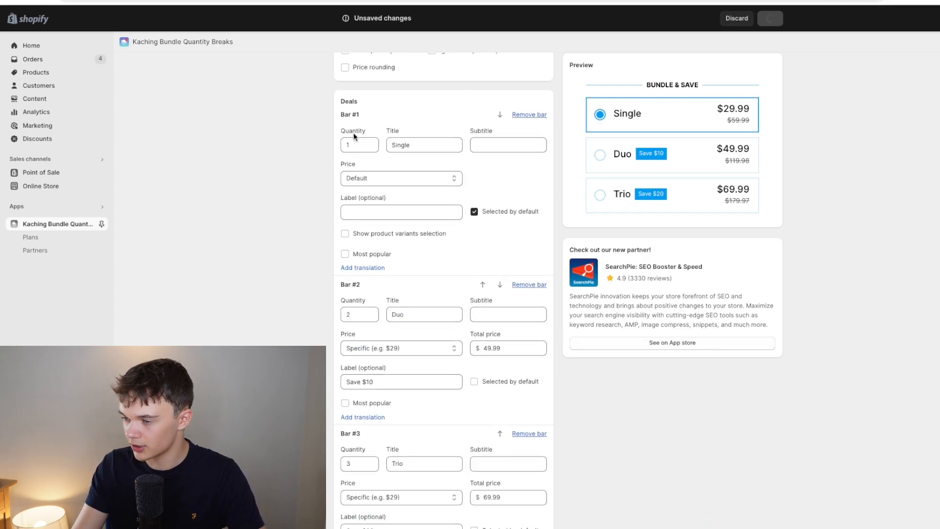
{"action": "scroll", "coordinate": [344, 181], "scroll_direction": "up", "scroll_amount": 3}
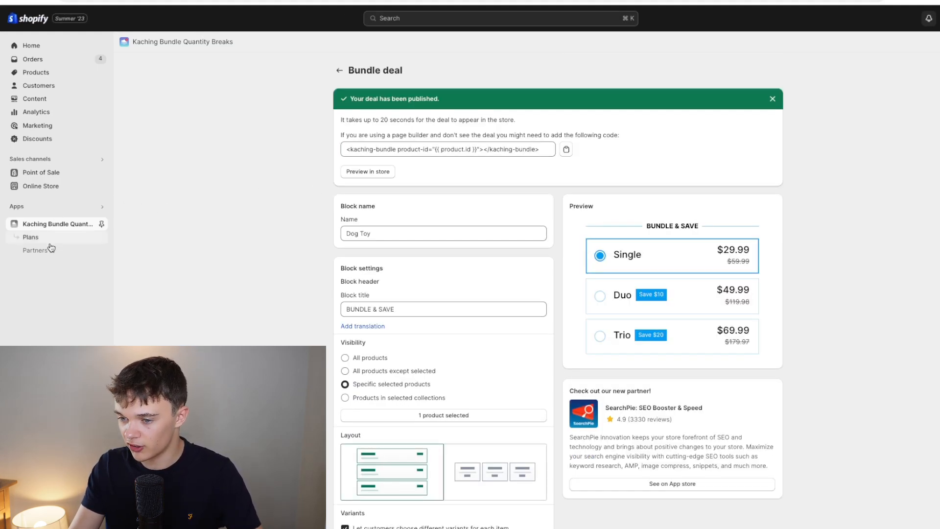
{"action": "left_click", "coordinate": [58, 185]}
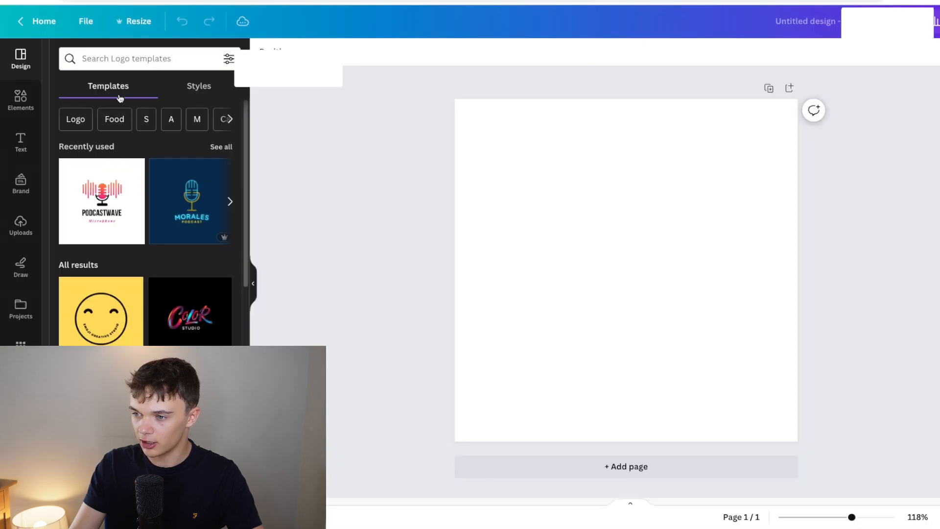
In Canva, search the logo templates for "dog".
{"action": "left_click", "coordinate": [108, 54]}
{"action": "type", "text": "dog"}
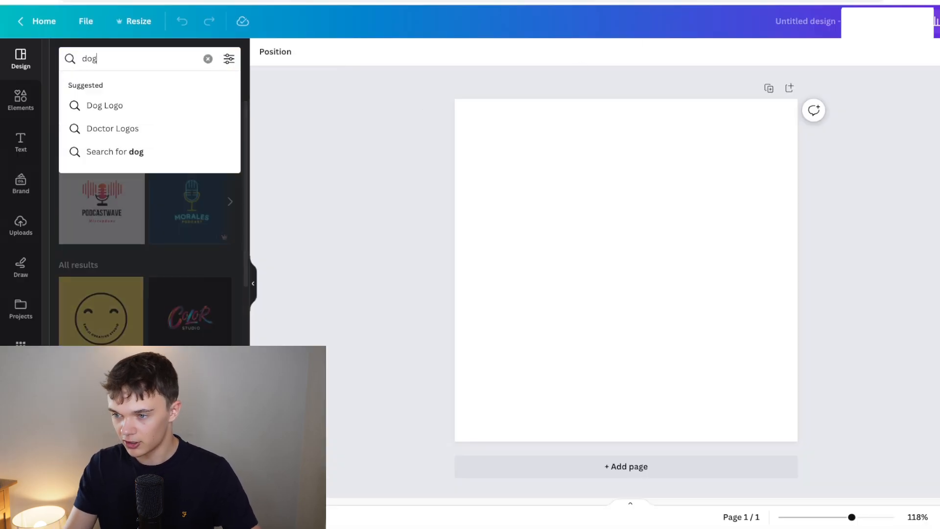
{"action": "key", "text": "Return"}
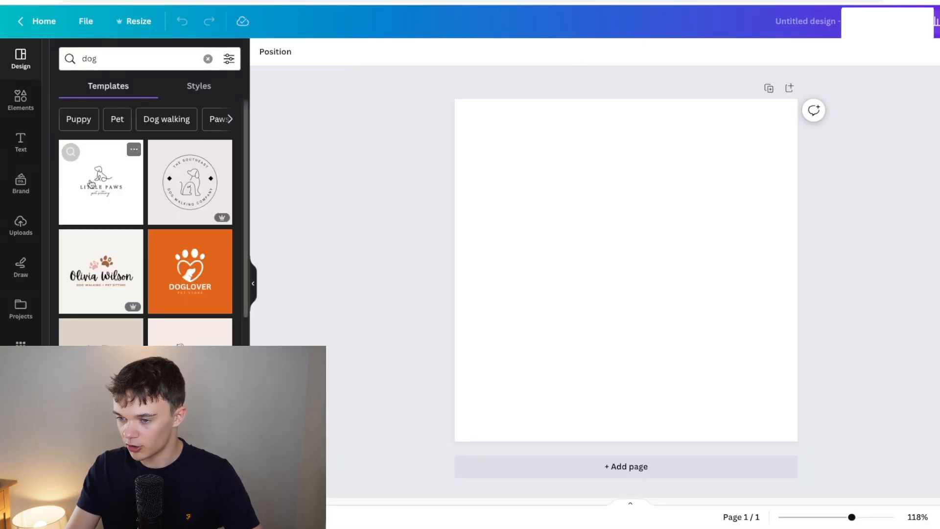
Refine the logo template search to "dog toy" and browse the designs for a suitable one.
{"action": "left_click", "coordinate": [136, 62]}
{"action": "type", "text": "to"}
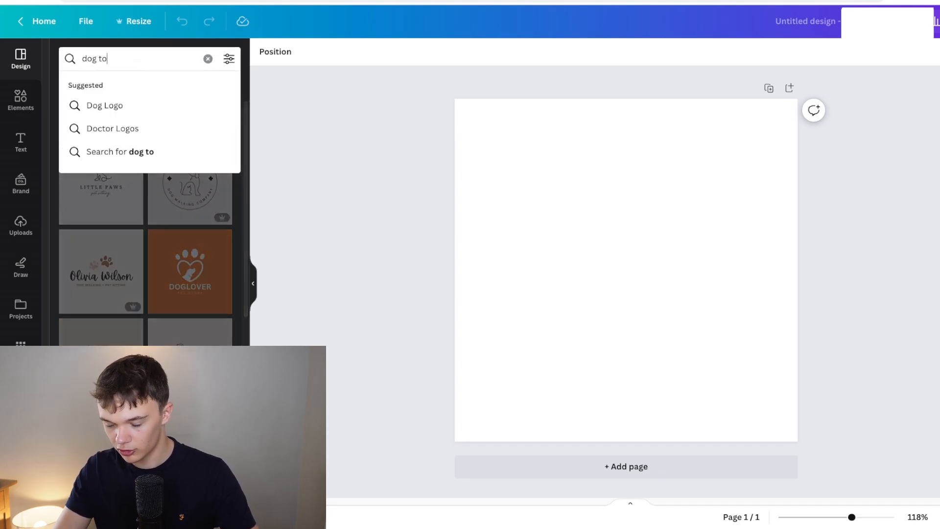
{"action": "type", "text": "y"}
{"action": "key", "text": "Return"}
{"action": "scroll", "coordinate": [102, 260], "scroll_direction": "down", "scroll_amount": 3}
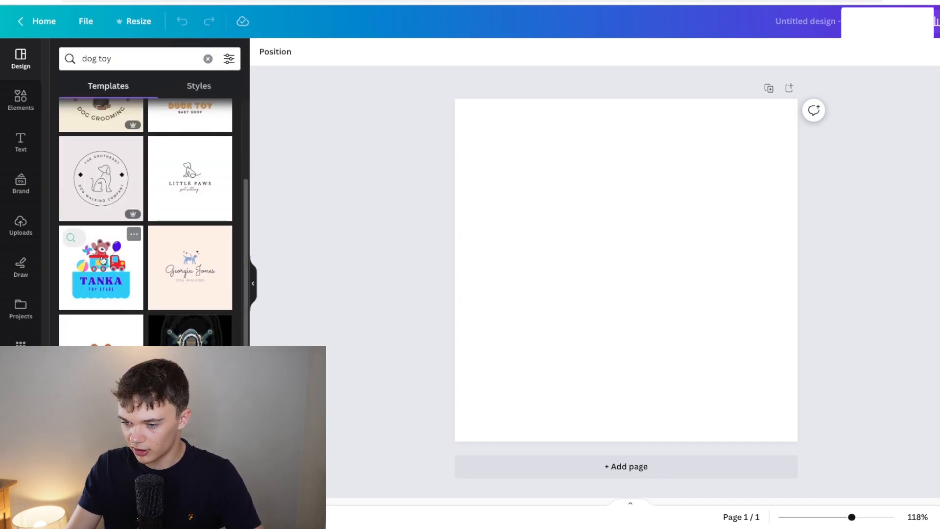
{"action": "scroll", "coordinate": [102, 260], "scroll_direction": "down", "scroll_amount": 5}
{"action": "scroll", "coordinate": [157, 303], "scroll_direction": "up", "scroll_amount": 7}
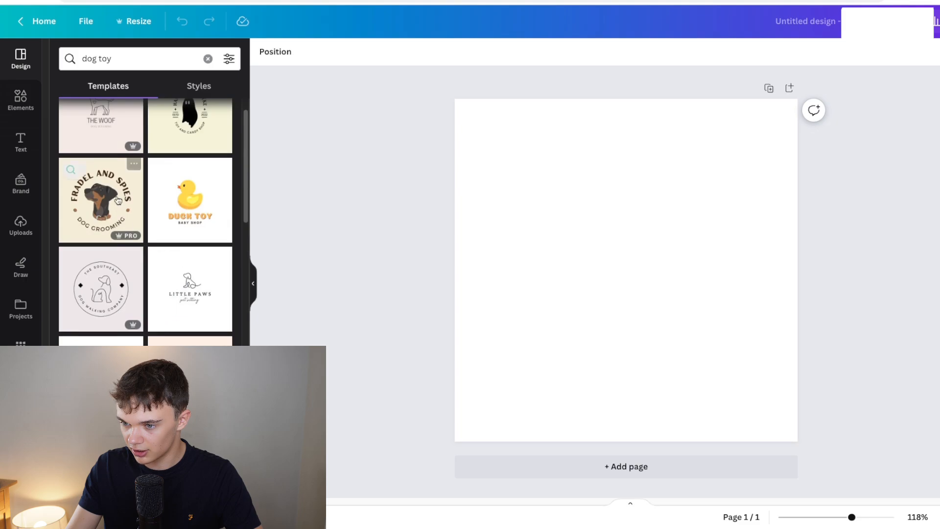
{"action": "scroll", "coordinate": [118, 201], "scroll_direction": "up", "scroll_amount": 1}
{"action": "scroll", "coordinate": [179, 185], "scroll_direction": "down", "scroll_amount": 5}
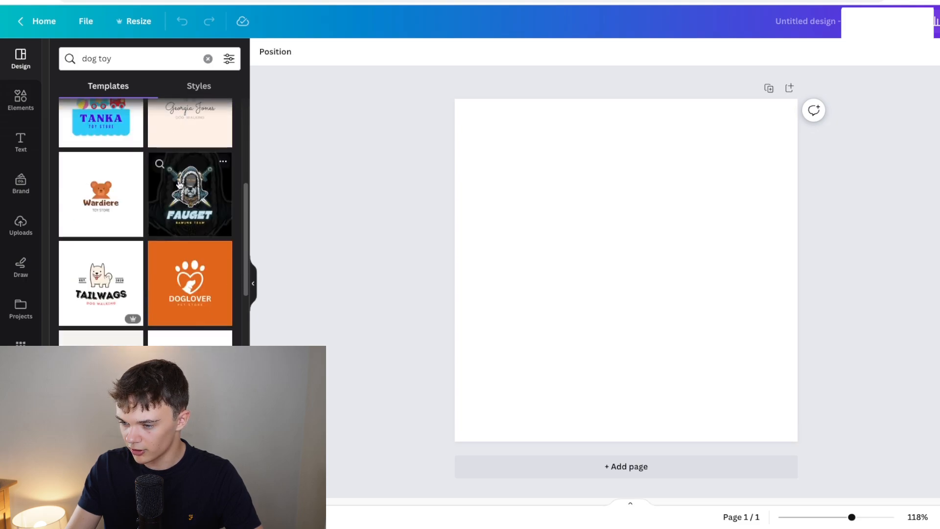
{"action": "scroll", "coordinate": [167, 205], "scroll_direction": "down", "scroll_amount": 3}
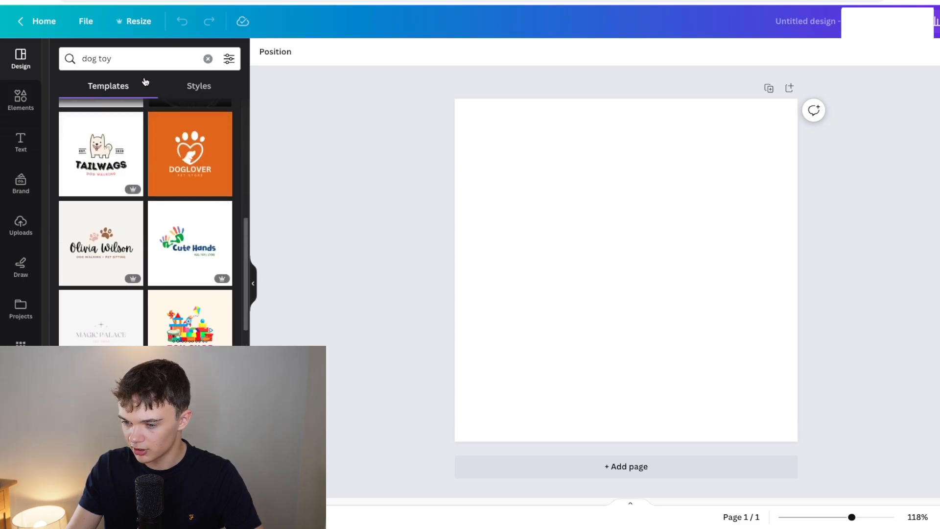
Search the logo templates for "dog" again and apply the CuteDog Pet Shop cartoon logo to the page.
{"action": "left_click", "coordinate": [134, 54]}
{"action": "key", "text": "BackSpace"}
{"action": "key", "text": "BackSpace"}
{"action": "key", "text": "BackSpace"}
{"action": "key", "text": "BackSpace"}
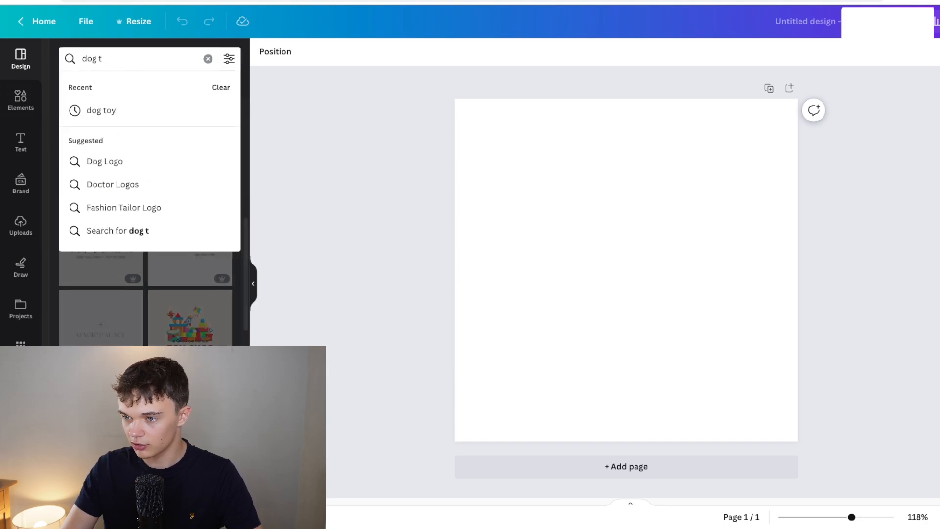
{"action": "key", "text": "Return"}
{"action": "scroll", "coordinate": [231, 208], "scroll_direction": "down", "scroll_amount": 5}
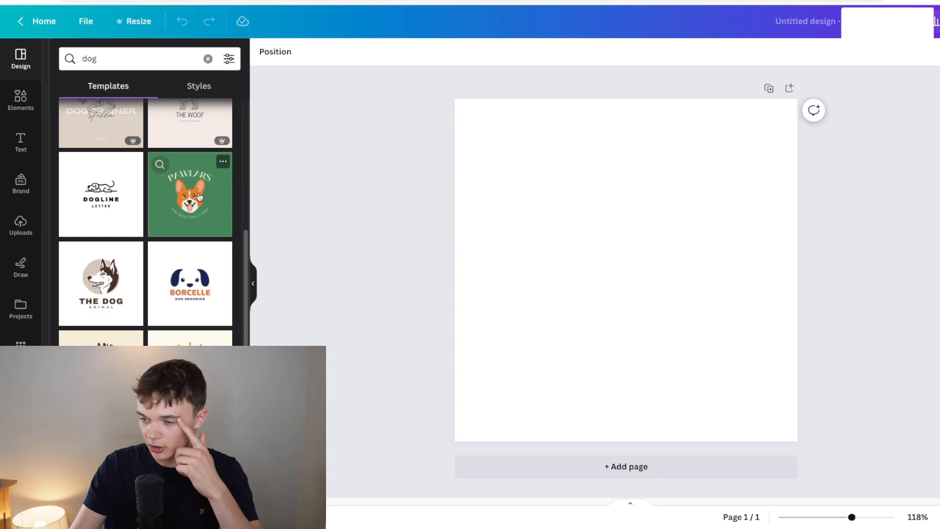
{"action": "scroll", "coordinate": [203, 228], "scroll_direction": "down", "scroll_amount": 4}
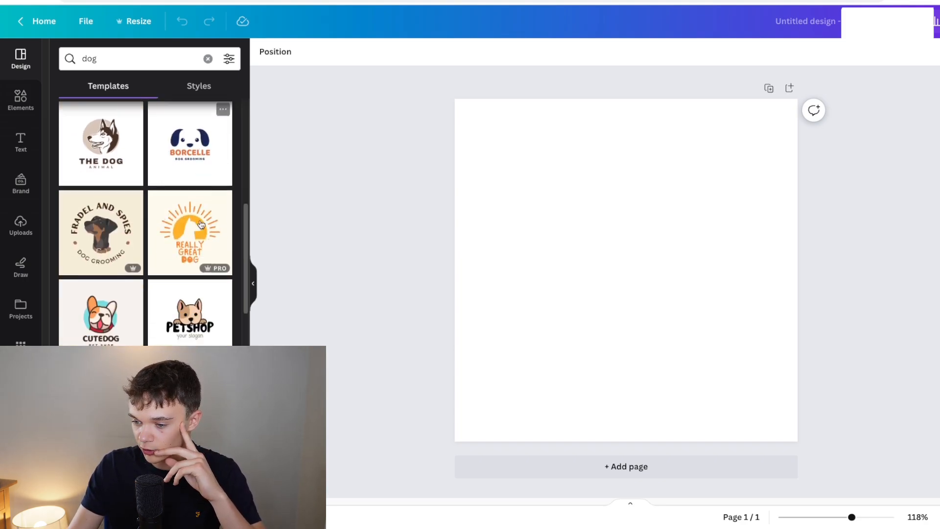
{"action": "left_click", "coordinate": [101, 303]}
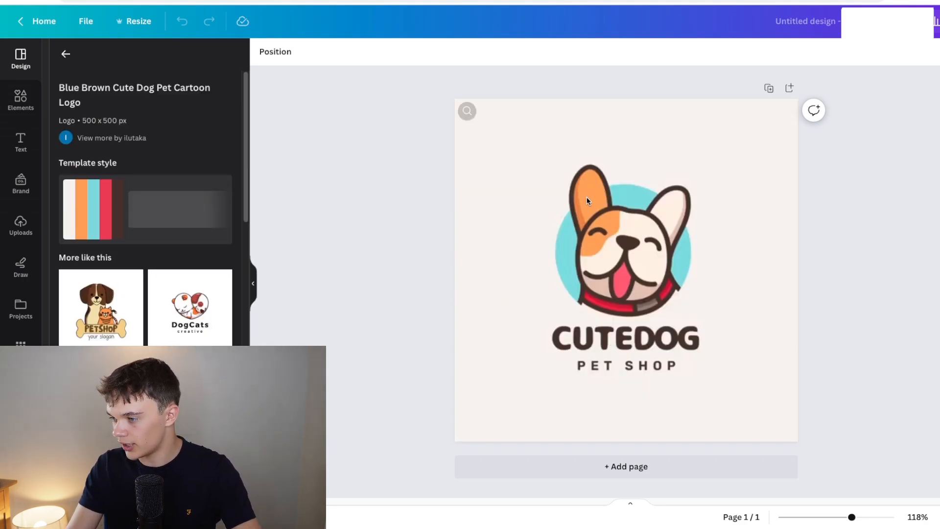
Replace the logo's CUTEDOG heading with "DOG FLEX PRO".
{"action": "left_click", "coordinate": [621, 355]}
{"action": "double_click", "coordinate": [620, 349]}
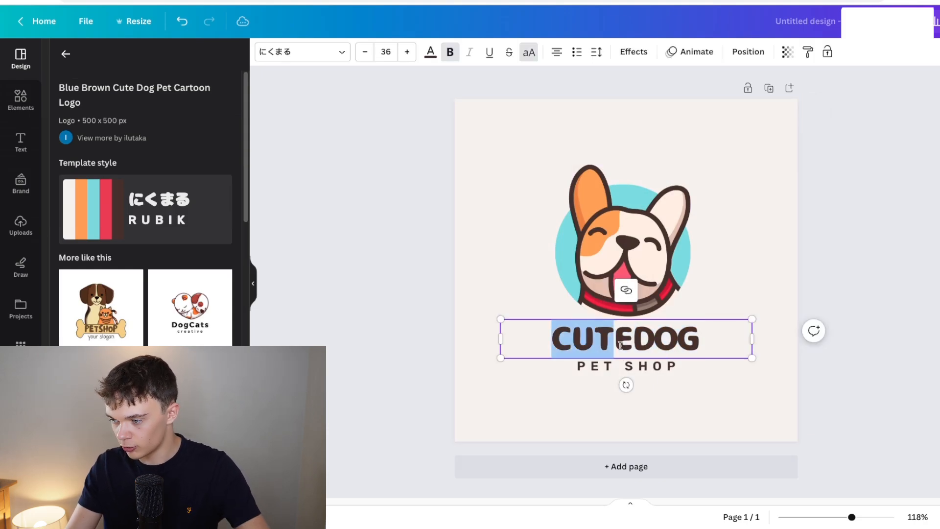
{"action": "double_click", "coordinate": [654, 344]}
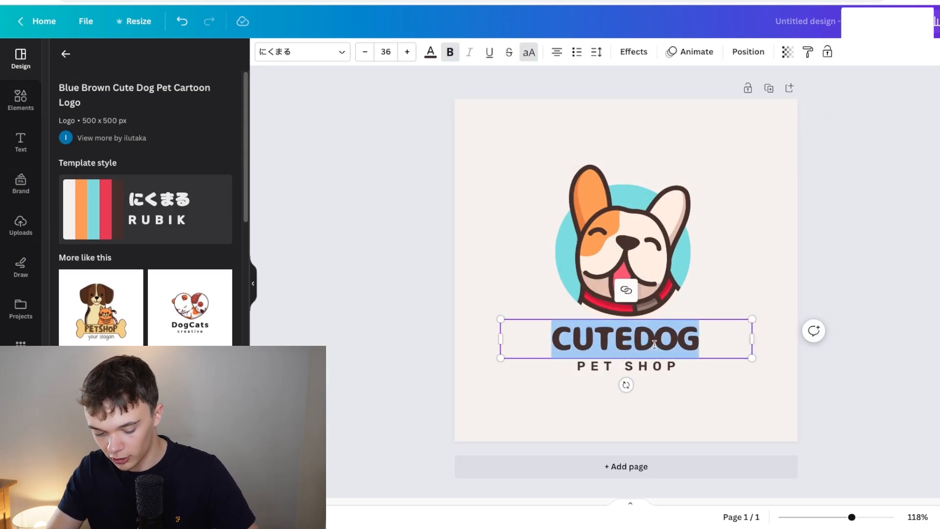
{"action": "type", "text": "DOG FEL"}
{"action": "key", "text": "BackSpace"}
{"action": "key", "text": "BackSpace"}
{"action": "type", "text": "LEX "}
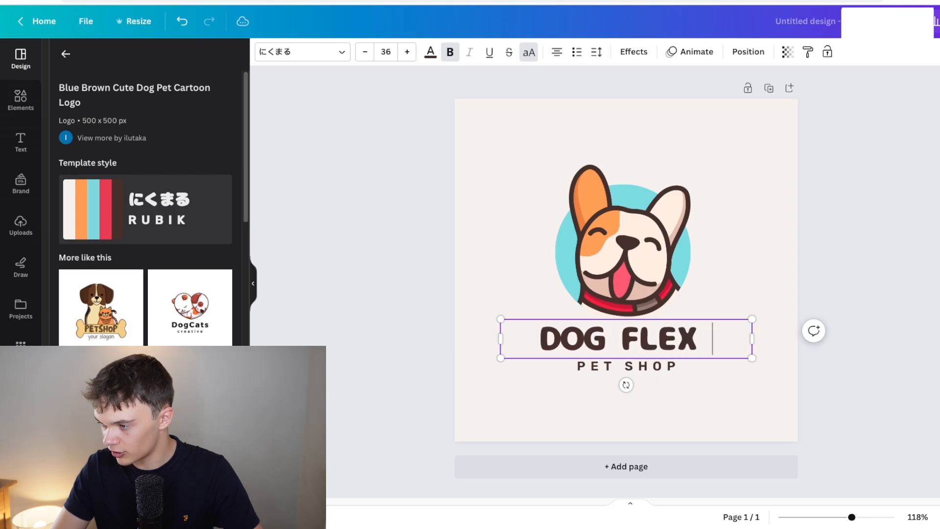
{"action": "type", "text": "PRO"}
Delete the PET SHOP subtitle beneath the logo's heading.
{"action": "left_click", "coordinate": [659, 360]}
{"action": "left_click", "coordinate": [660, 365]}
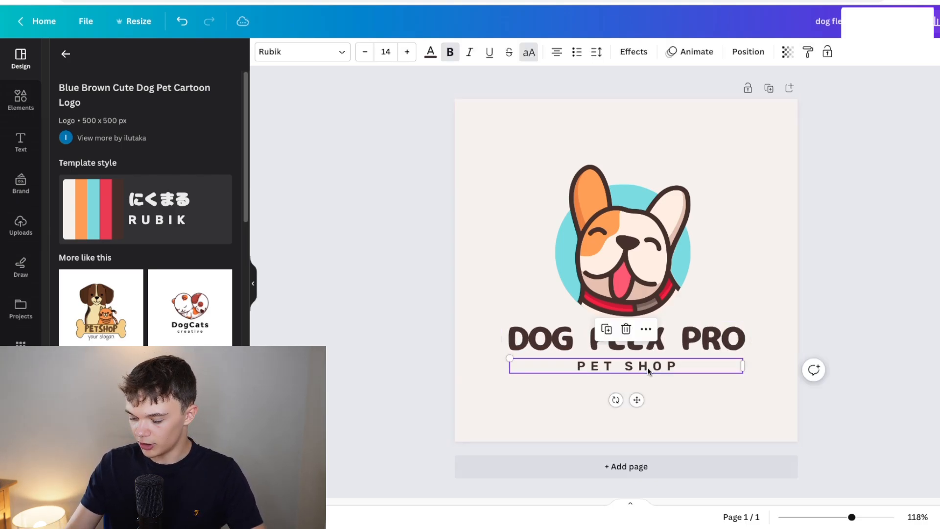
{"action": "key", "text": "Delete"}
Change the logo page's background color to white.
{"action": "left_click", "coordinate": [484, 113]}
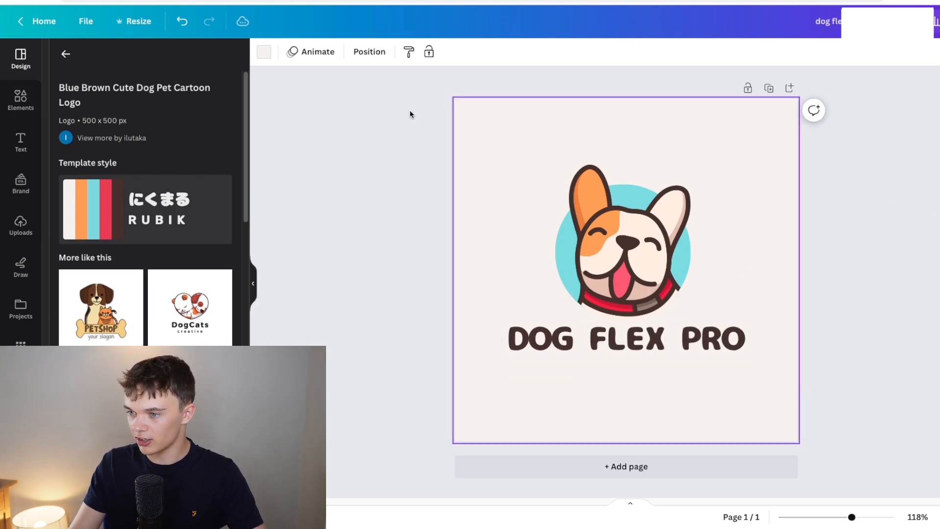
{"action": "left_click", "coordinate": [264, 52]}
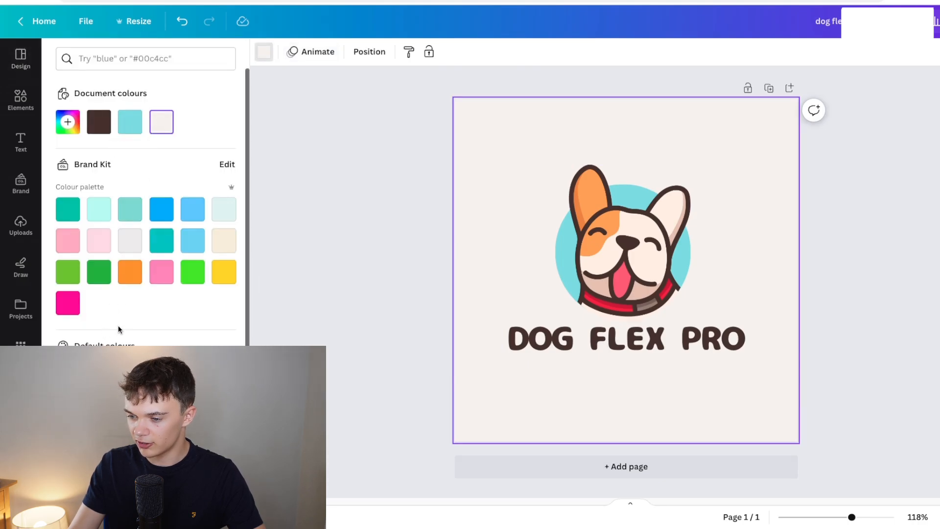
{"action": "left_click", "coordinate": [223, 390]}
{"action": "left_click", "coordinate": [350, 292]}
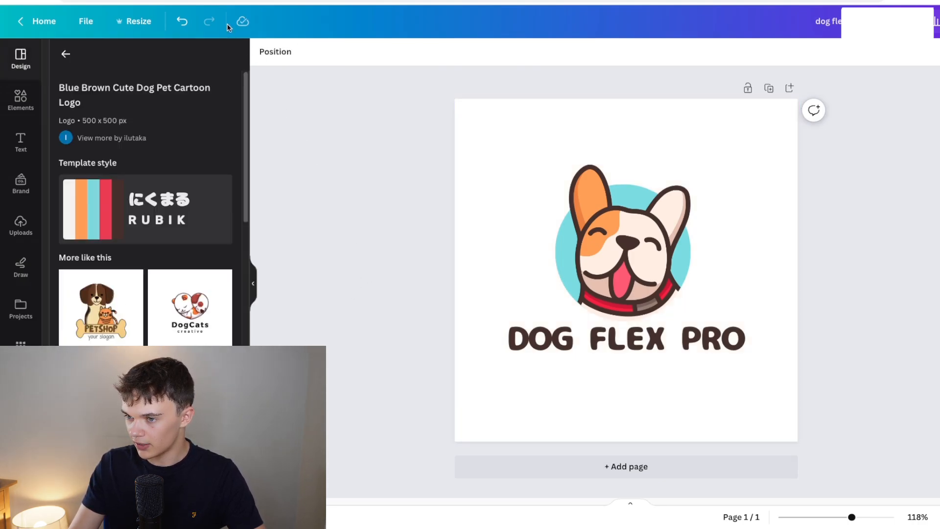
Resize the logo design to a custom size of 500 × 250 px.
{"action": "left_click", "coordinate": [145, 25]}
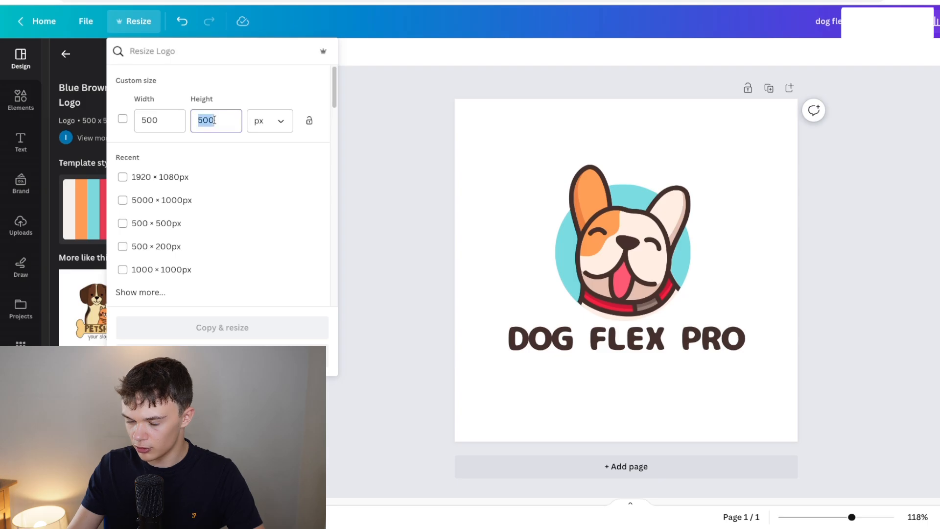
{"action": "type", "text": "250"}
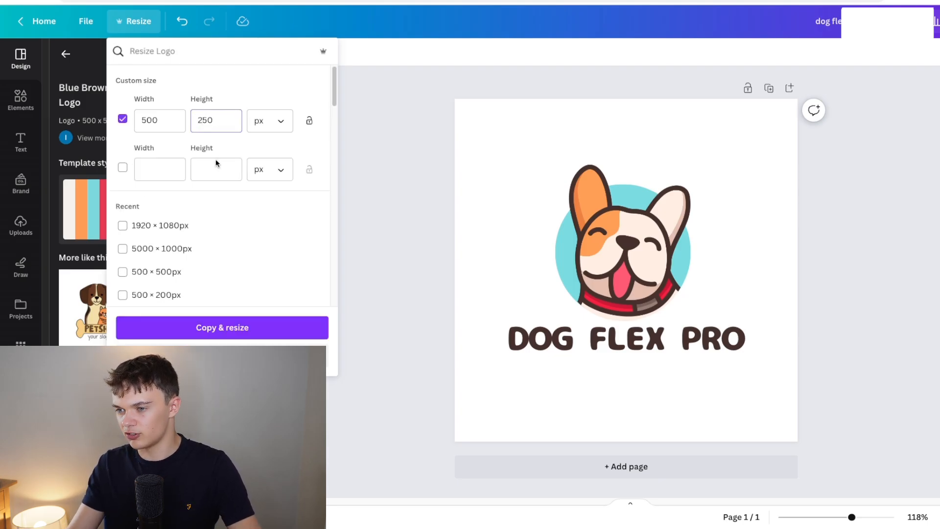
{"action": "left_click", "coordinate": [259, 356]}
Scale all logo elements together to about 324 × 250 so they fill the page height.
{"action": "left_click_drag", "start_coordinate": [456, 165], "coordinate": [802, 392]}
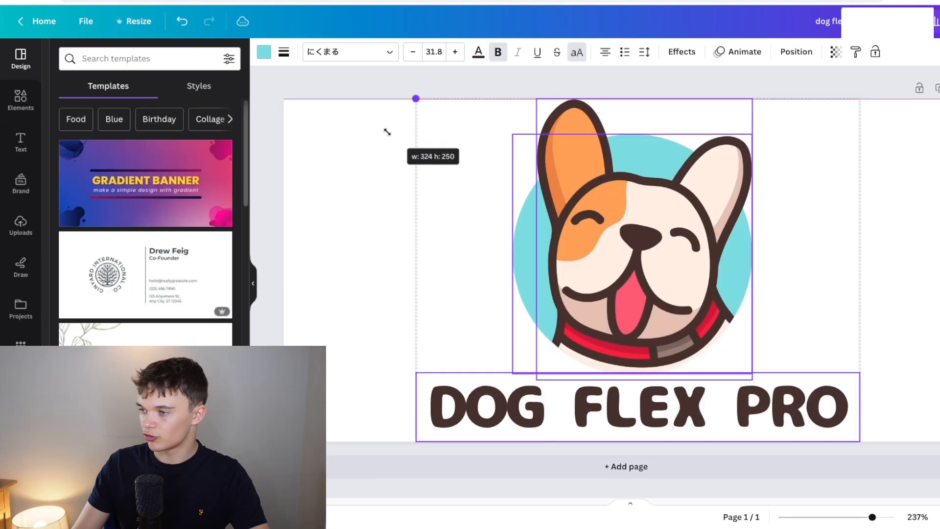
{"action": "left_click_drag", "start_coordinate": [386, 132], "coordinate": [386, 131]}
{"action": "left_click", "coordinate": [356, 89]}
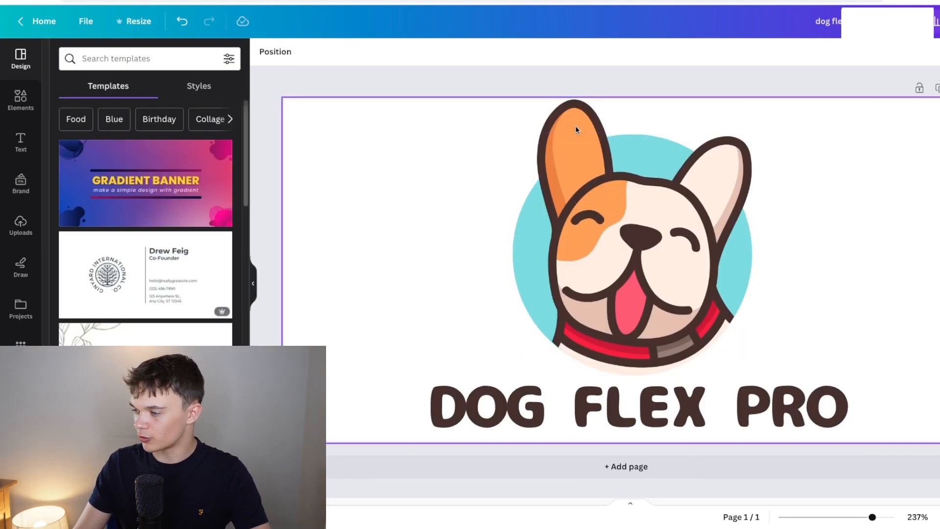
Download the finished logo as a PNG at 500 × 250 px.
{"action": "left_click", "coordinate": [938, 21]}
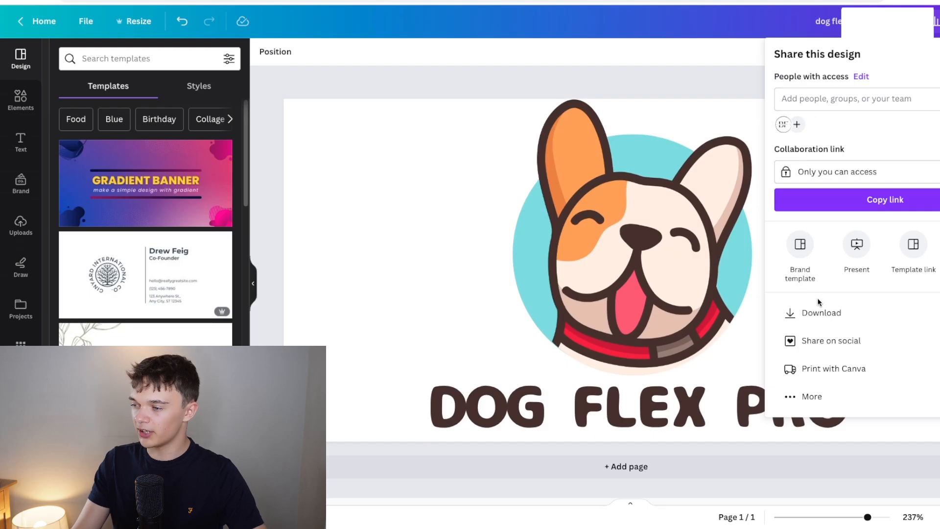
{"action": "left_click", "coordinate": [820, 312]}
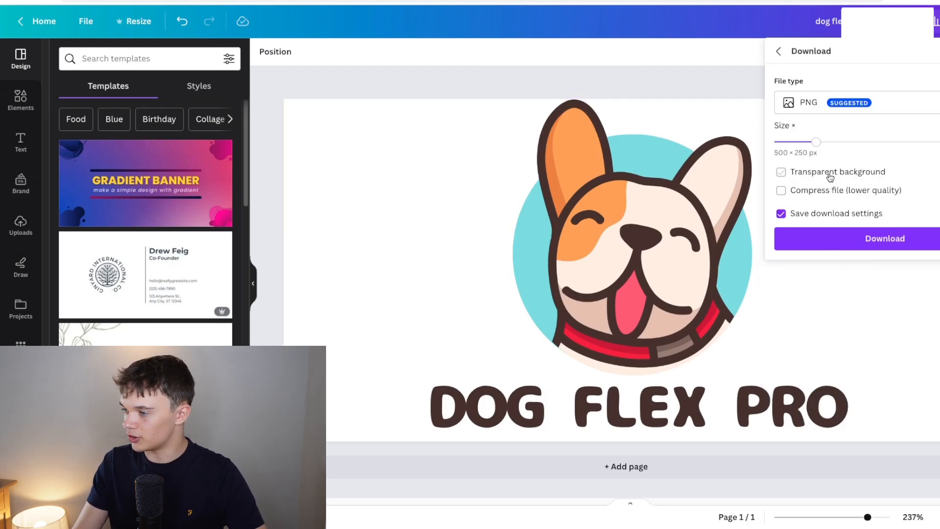
{"action": "left_click", "coordinate": [832, 240]}
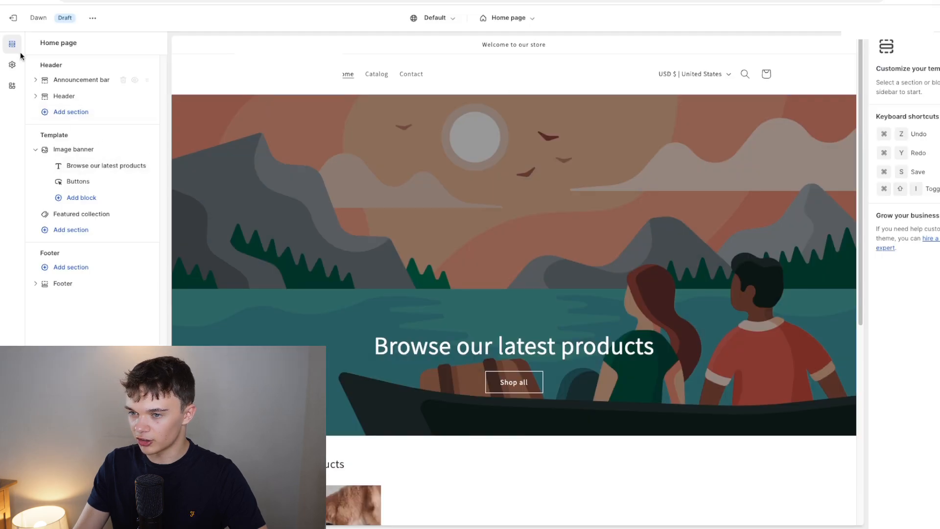
Upload the downloaded Dog Flex Pro PNG as the theme's logo and set the desktop logo width to 300 px.
{"action": "left_click", "coordinate": [12, 64]}
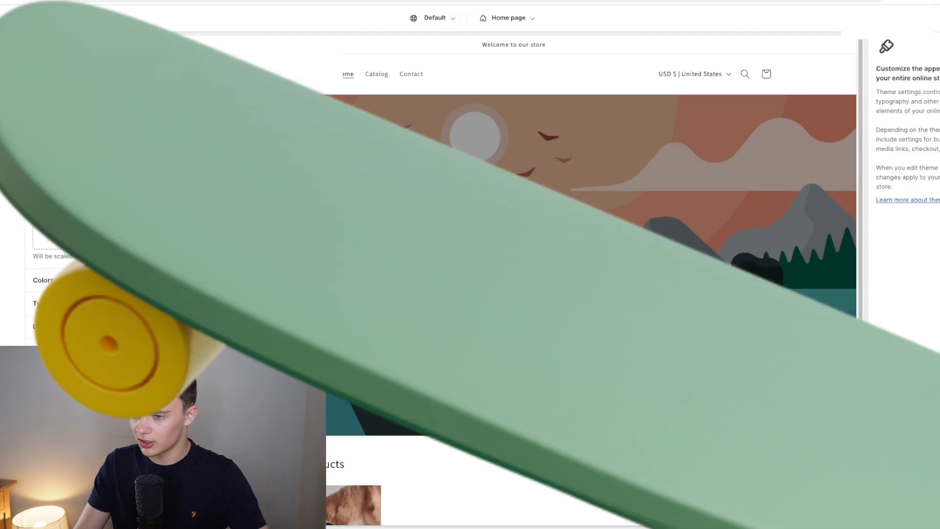
{"action": "left_click", "coordinate": [98, 115]}
{"action": "left_click", "coordinate": [936, 1]}
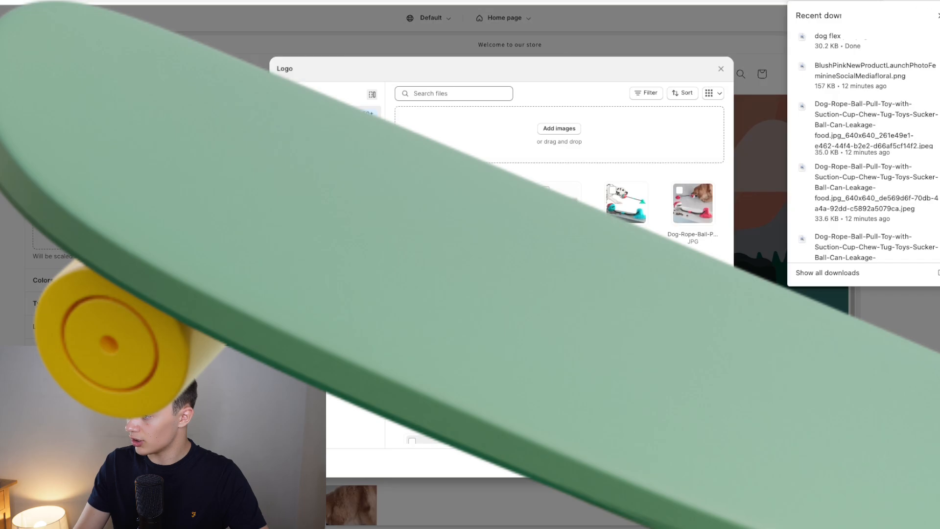
{"action": "left_click_drag", "start_coordinate": [845, 44], "coordinate": [514, 186]}
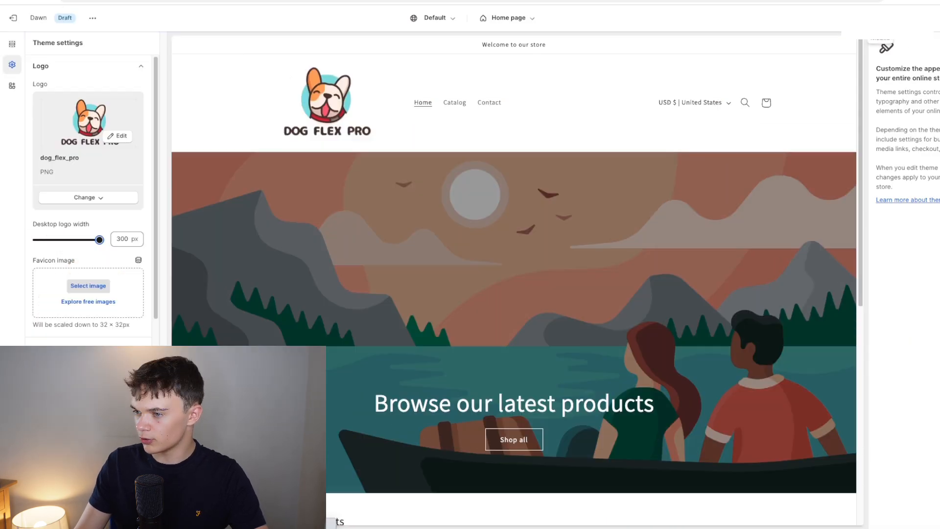
Open the Dog Flex Pro product page in the mobile preview and remove the vendor text block from its product information.
{"action": "left_click", "coordinate": [879, 18]}
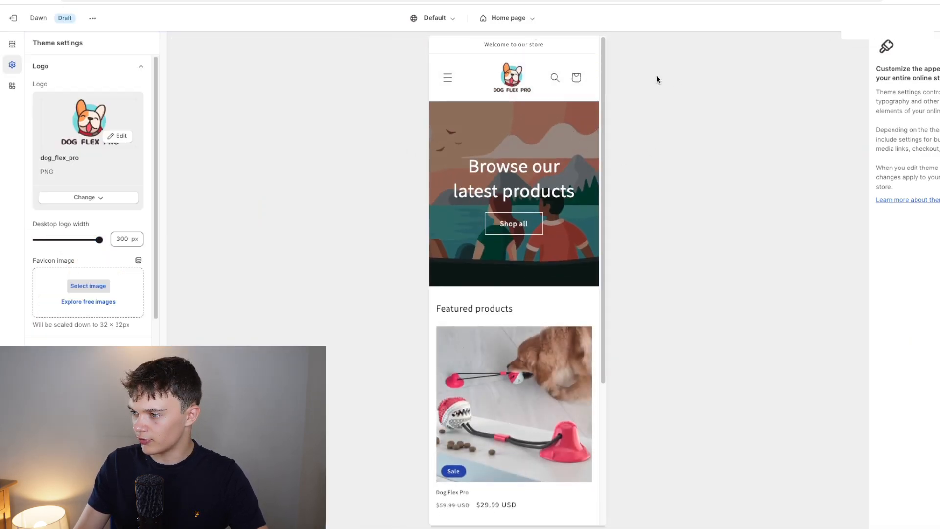
{"action": "scroll", "coordinate": [497, 367], "scroll_direction": "down", "scroll_amount": 2}
{"action": "left_click", "coordinate": [500, 355]}
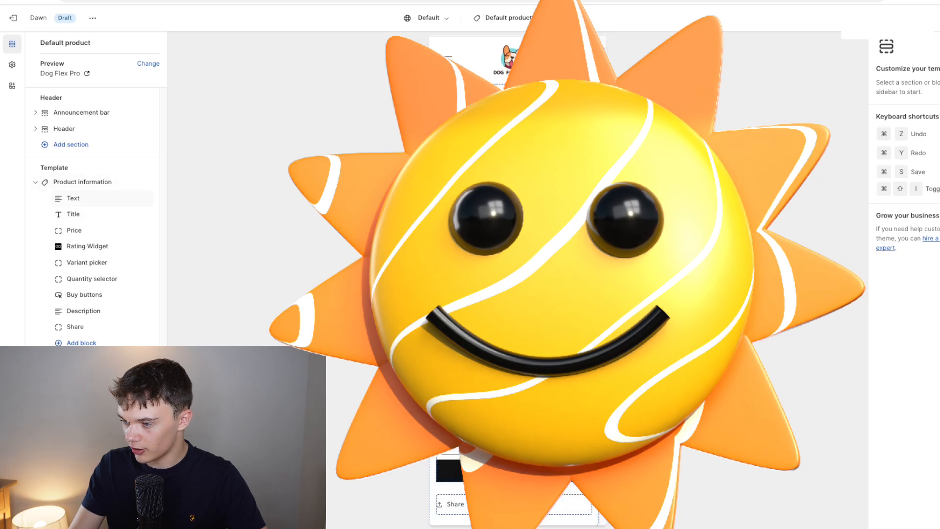
{"action": "left_click", "coordinate": [64, 200]}
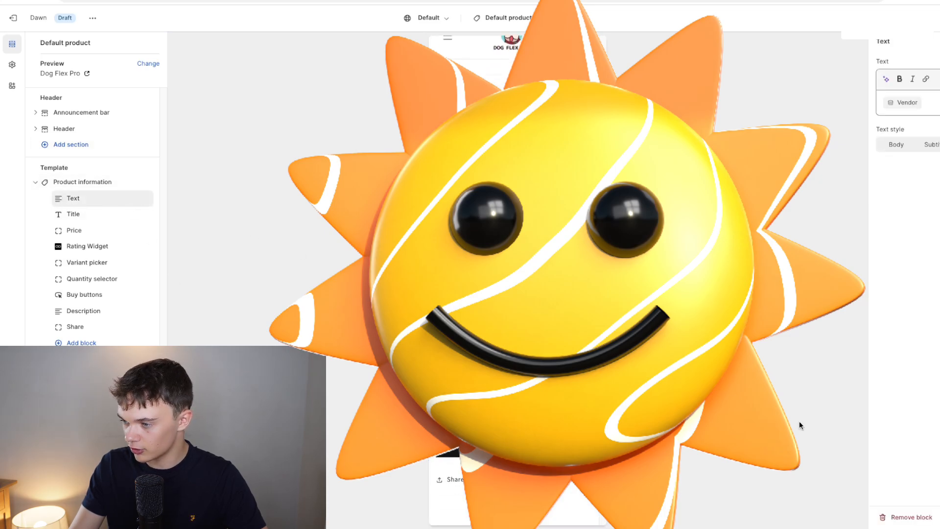
{"action": "left_click", "coordinate": [890, 514]}
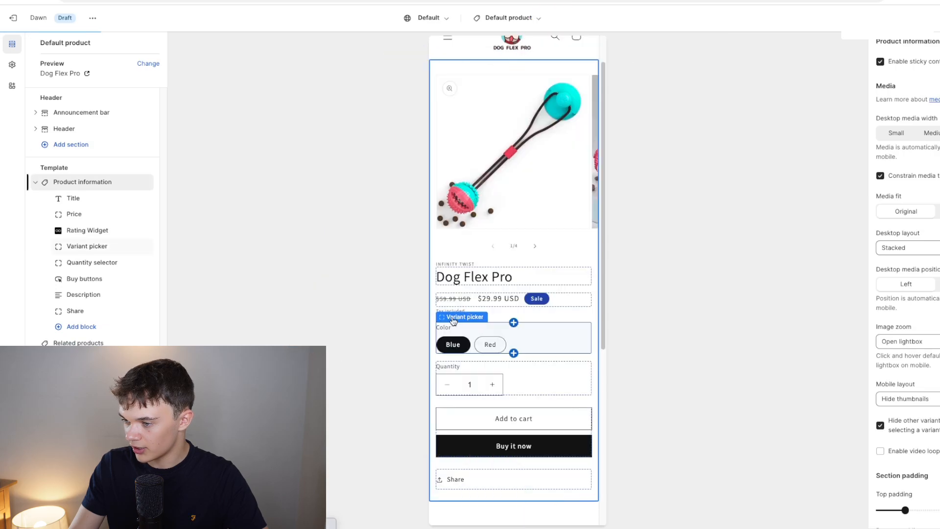
Filter the theme's default content for "tax", clear the product's "Include taxes" text and save the change.
{"action": "left_click", "coordinate": [98, 19]}
{"action": "left_click", "coordinate": [76, 94]}
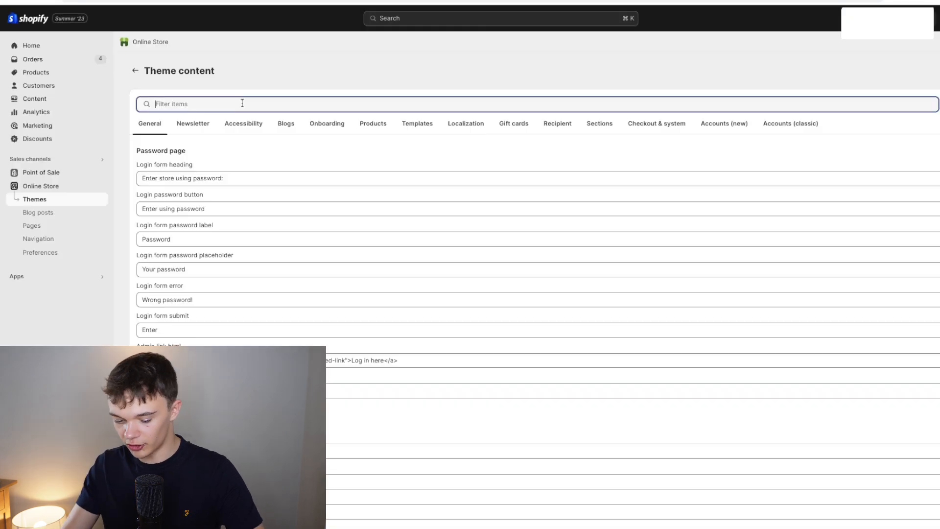
{"action": "type", "text": "tax"}
{"action": "scroll", "coordinate": [231, 344], "scroll_direction": "down", "scroll_amount": 15}
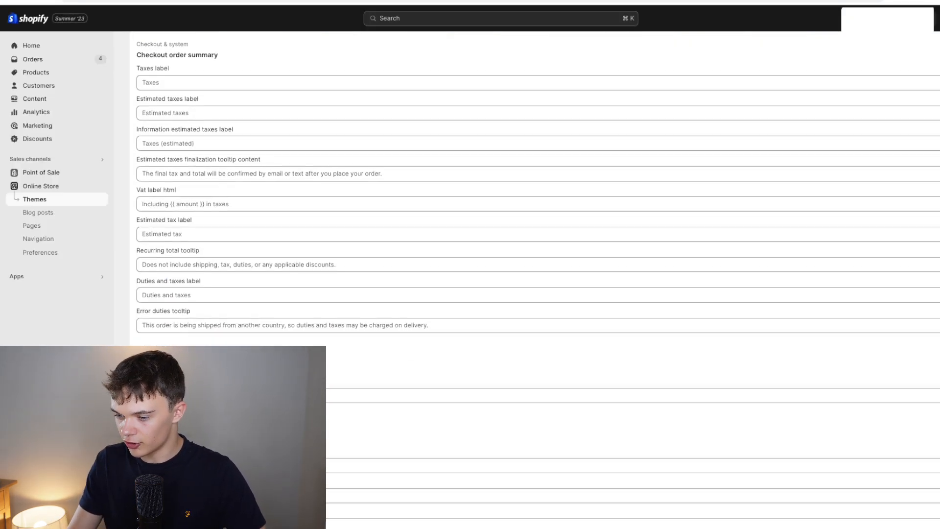
{"action": "scroll", "coordinate": [231, 344], "scroll_direction": "down", "scroll_amount": 9}
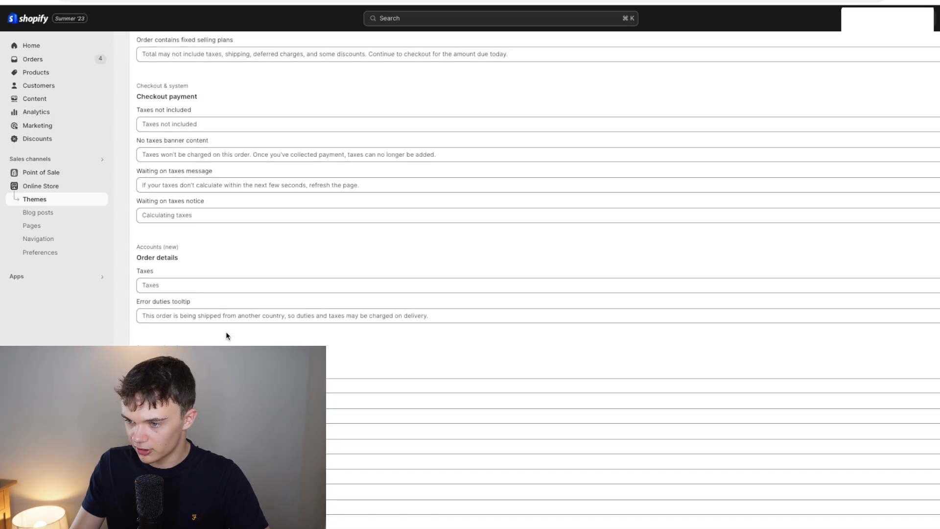
{"action": "scroll", "coordinate": [241, 271], "scroll_direction": "down", "scroll_amount": 4}
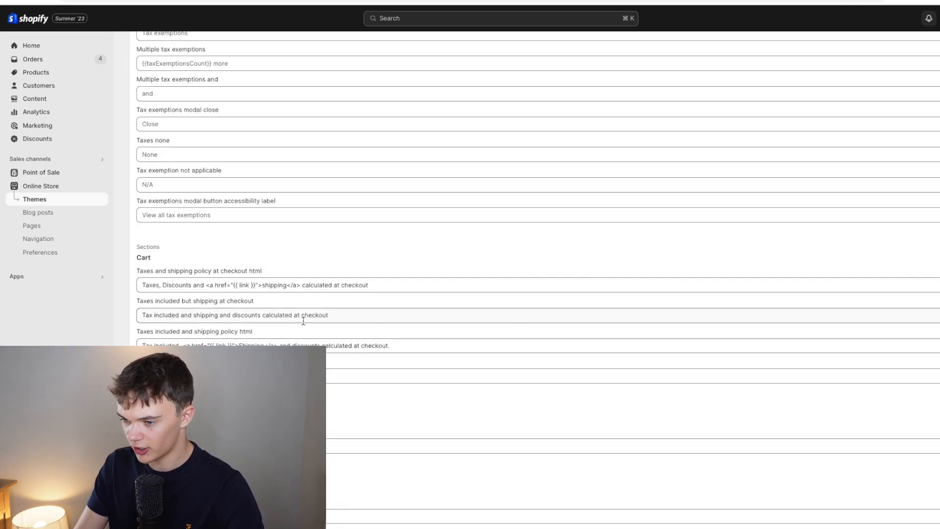
{"action": "scroll", "coordinate": [257, 308], "scroll_direction": "down", "scroll_amount": 1}
{"action": "triple_click", "coordinate": [211, 439]}
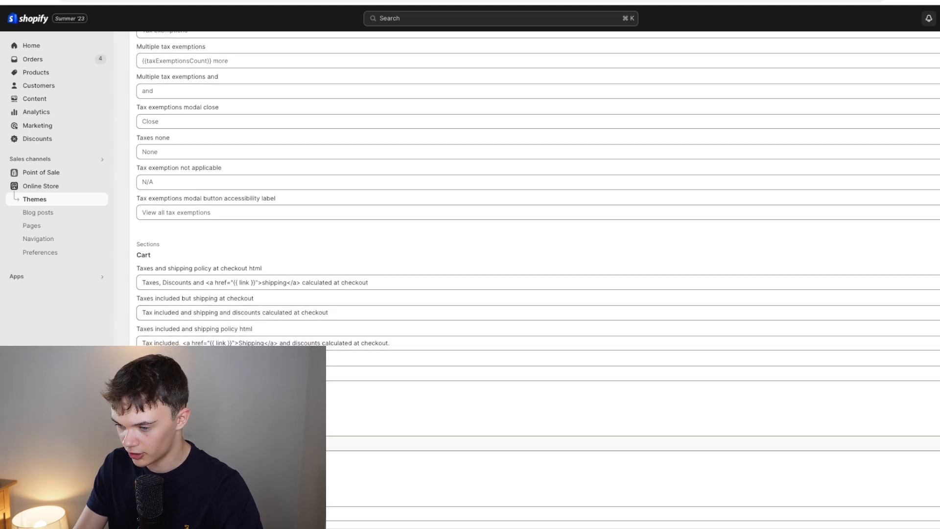
{"action": "key", "text": "BackSpace"}
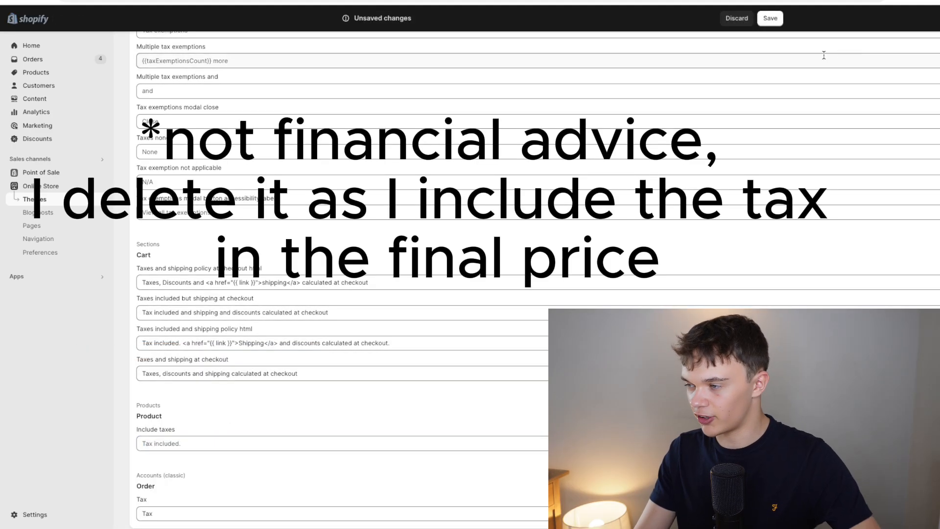
{"action": "left_click", "coordinate": [769, 21]}
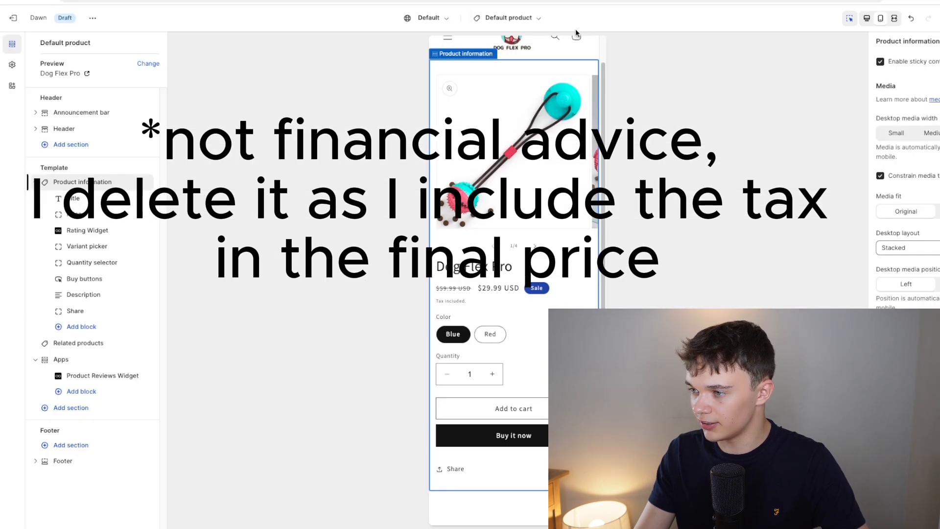
Enable the Kaching Bundles app embed for the theme and check the bundle offer in the product page preview.
{"action": "scroll", "coordinate": [553, 171], "scroll_direction": "up", "scroll_amount": 1}
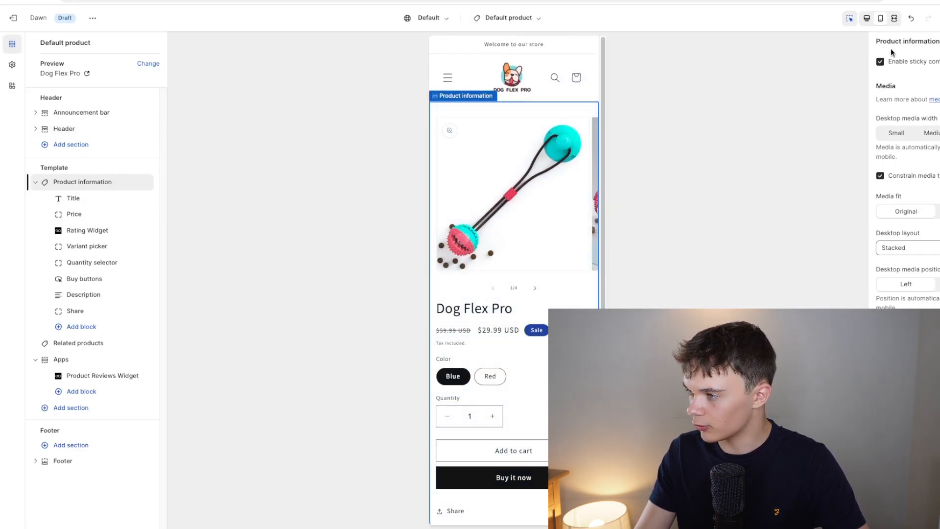
{"action": "left_click", "coordinate": [13, 64]}
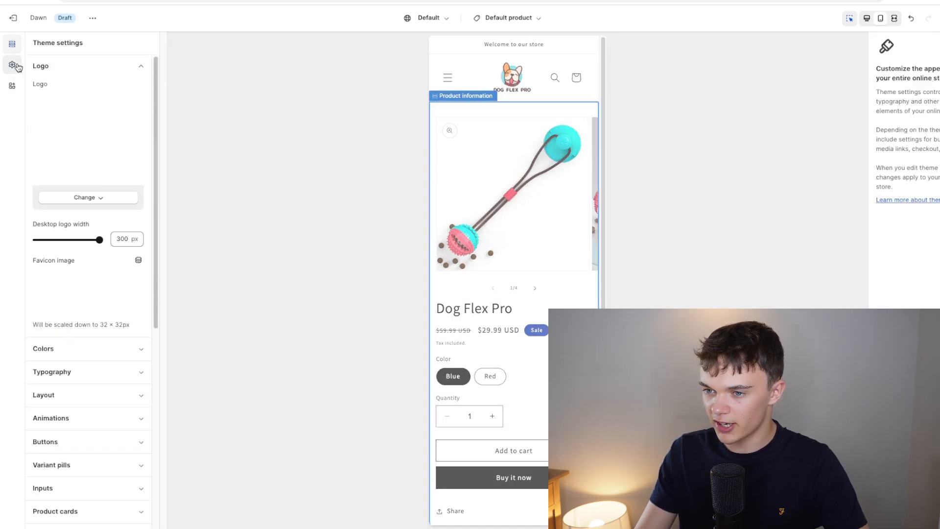
{"action": "left_click", "coordinate": [19, 90]}
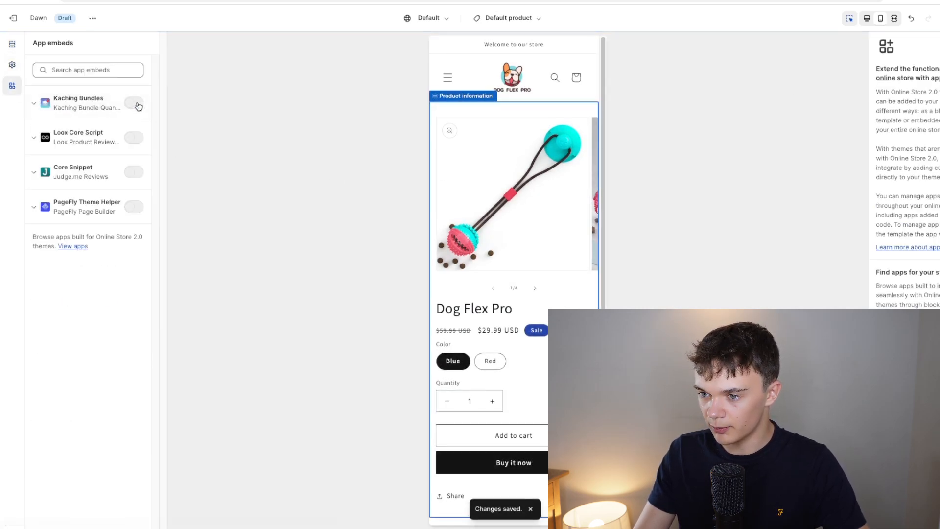
{"action": "scroll", "coordinate": [554, 212], "scroll_direction": "down", "scroll_amount": 3}
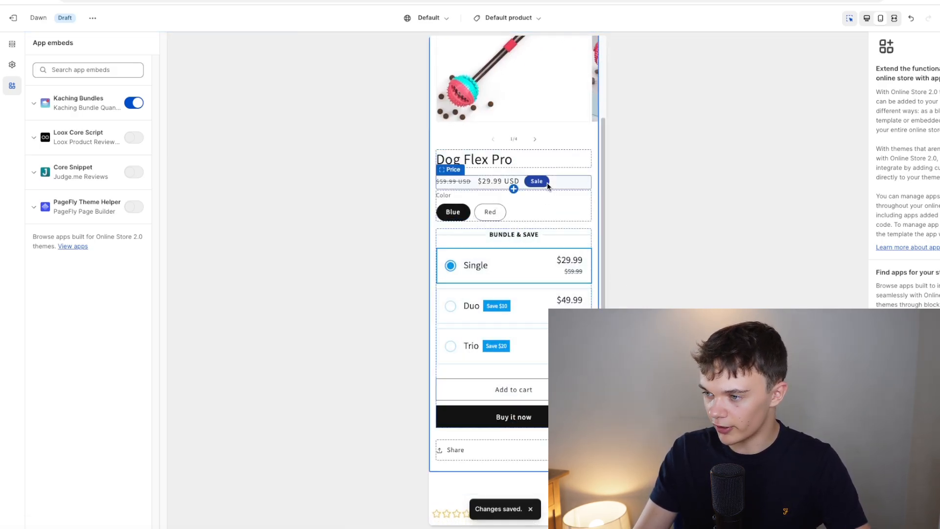
{"action": "scroll", "coordinate": [556, 283], "scroll_direction": "up", "scroll_amount": 1}
{"action": "scroll", "coordinate": [548, 304], "scroll_direction": "up", "scroll_amount": 1}
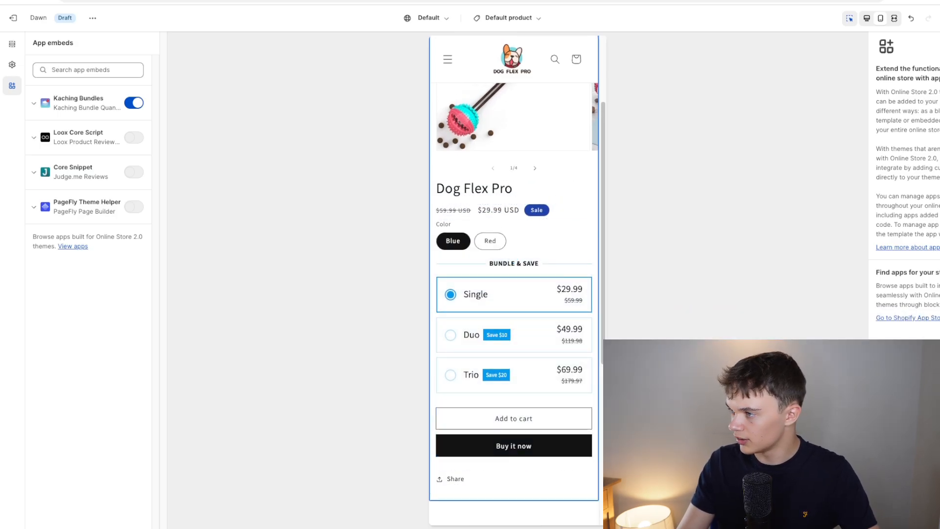
Sample the blue of the bundle's selected Single option with the color picker extension to get rgb(62,167,244).
{"action": "left_click", "coordinate": [931, 1]}
{"action": "left_click", "coordinate": [824, 113]}
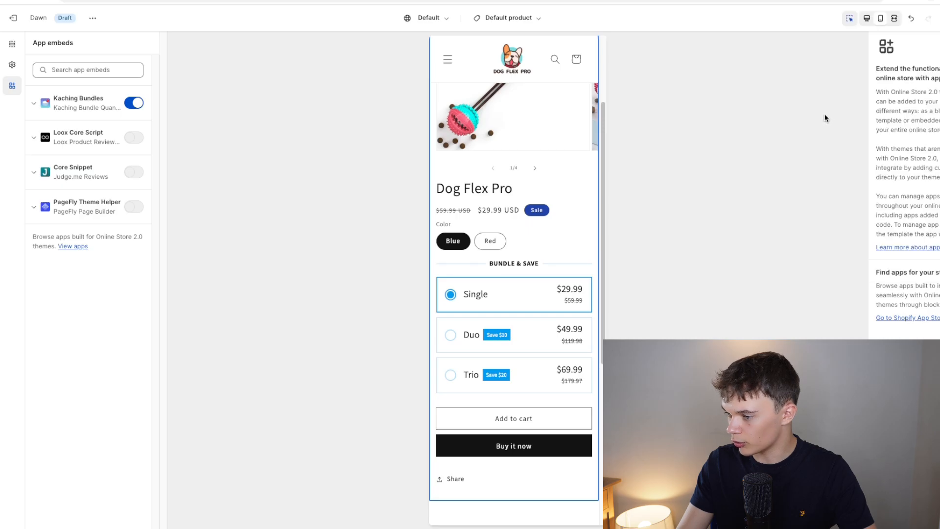
{"action": "left_click", "coordinate": [448, 293]}
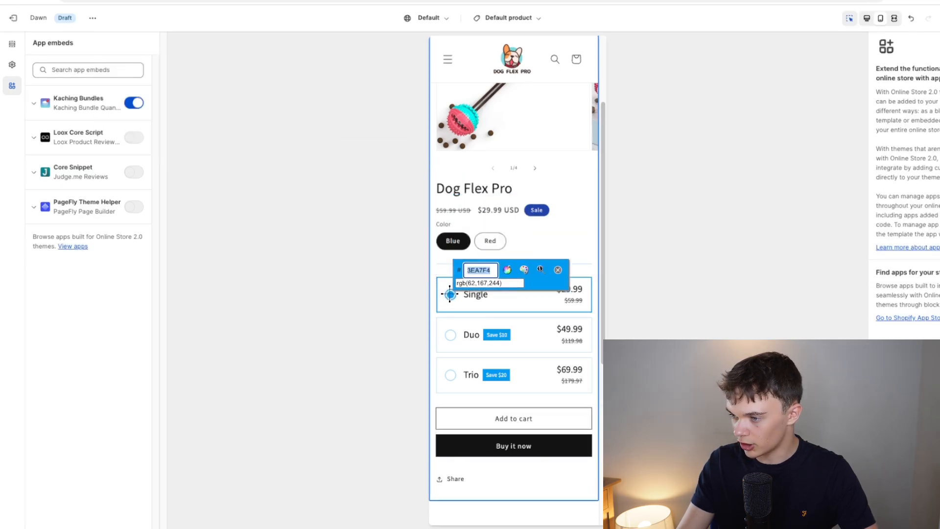
{"action": "left_click", "coordinate": [557, 270]}
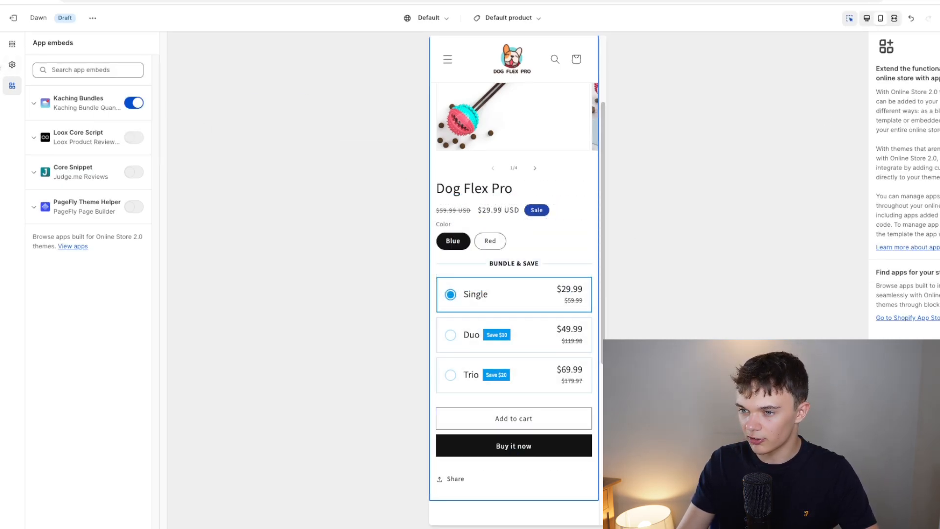
Set the solid button background of the theme's color Scheme 1 to rgb(62,167,244).
{"action": "left_click", "coordinate": [12, 66]}
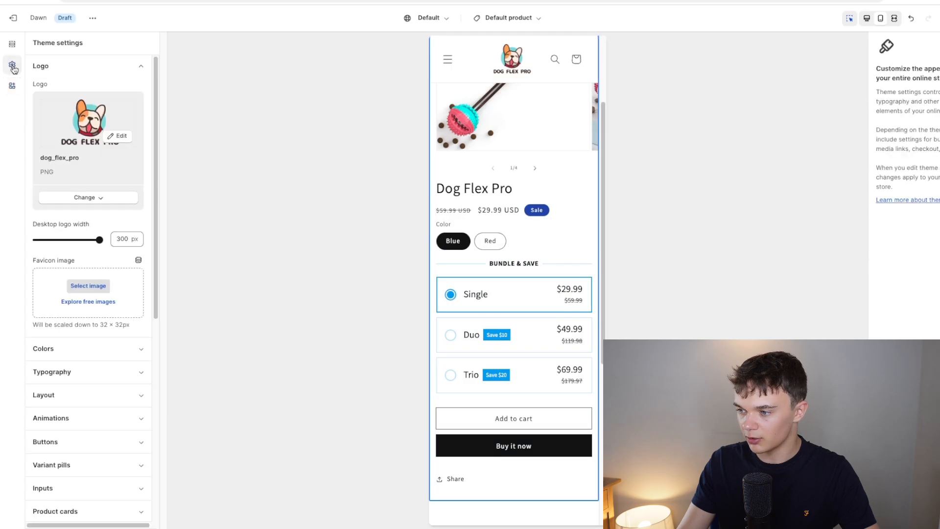
{"action": "left_click", "coordinate": [76, 68]}
{"action": "left_click", "coordinate": [83, 93]}
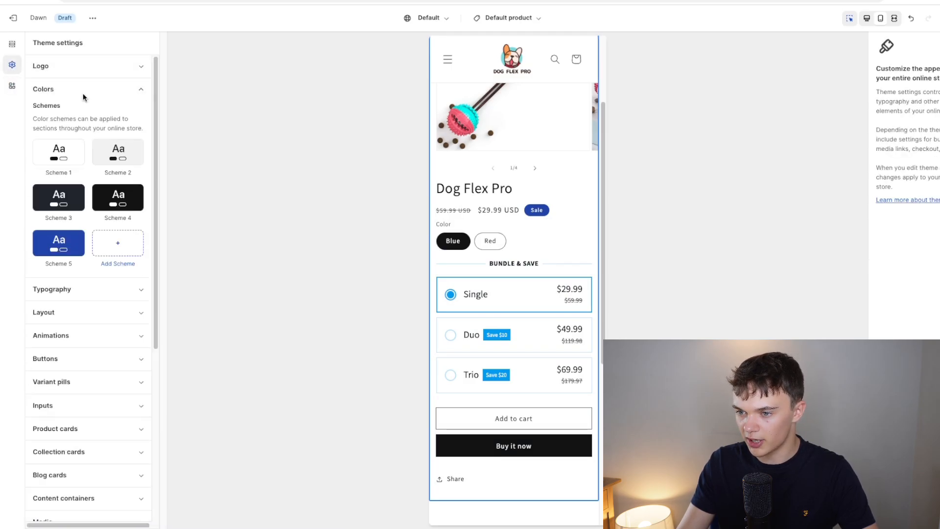
{"action": "left_click", "coordinate": [67, 157]}
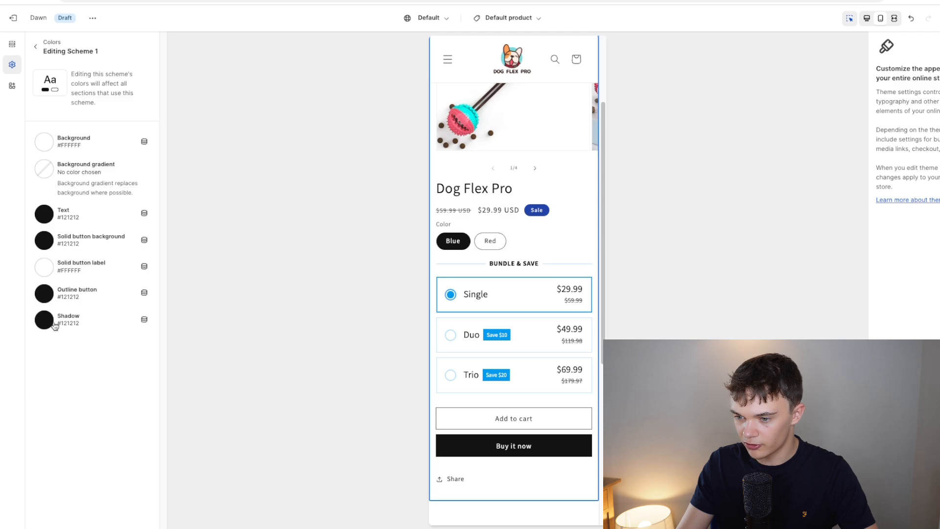
{"action": "left_click", "coordinate": [65, 243]}
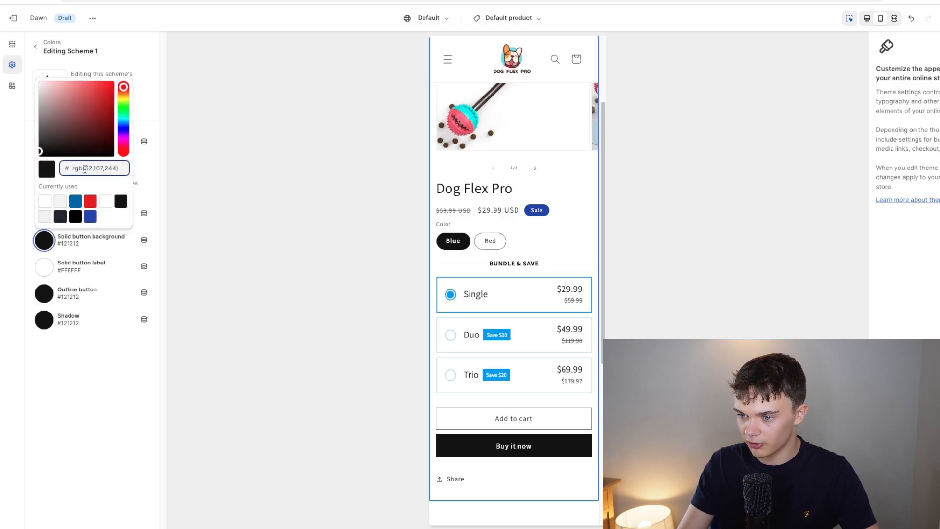
{"action": "key", "text": "Return"}
{"action": "left_click", "coordinate": [96, 338]}
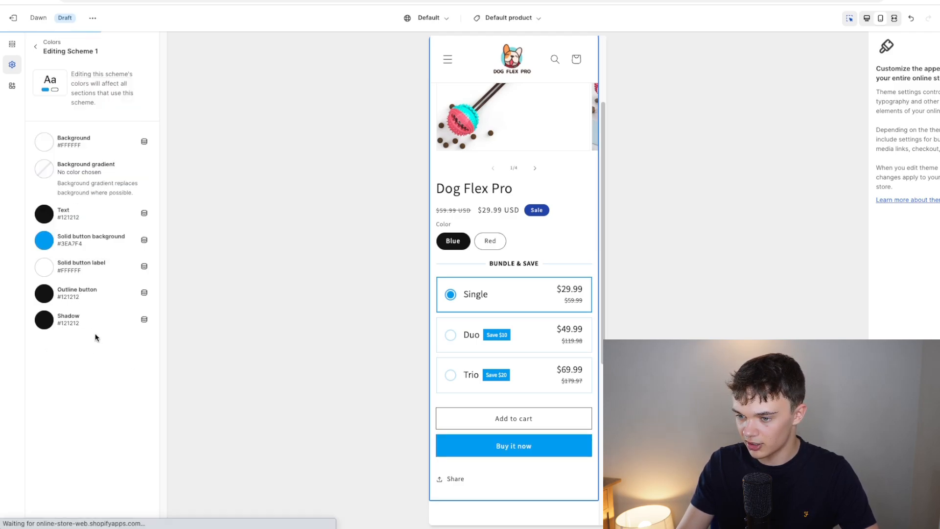
Set Scheme 1's outline button color to rgb(62,167,244).
{"action": "left_click", "coordinate": [76, 293]}
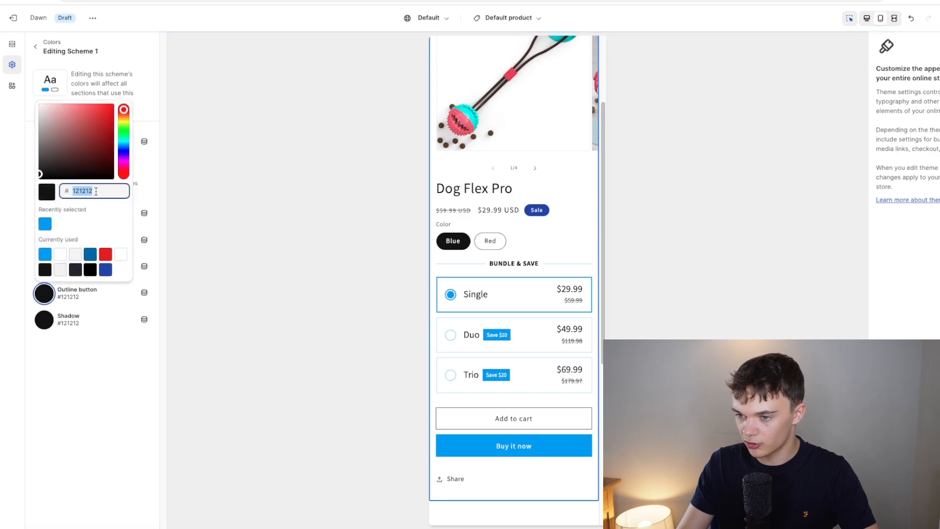
{"action": "type", "text": "rgb(62, 167, 244)"}
{"action": "left_click", "coordinate": [88, 394]}
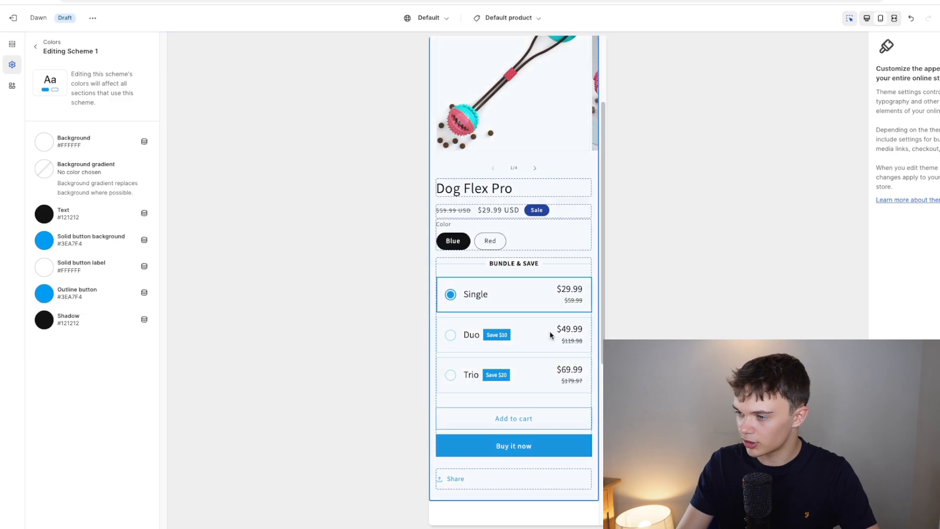
Filter the theme content for "sale", change the product's "On sale" badge text to "50% OFF" and save.
{"action": "scroll", "coordinate": [550, 331], "scroll_direction": "up", "scroll_amount": 3}
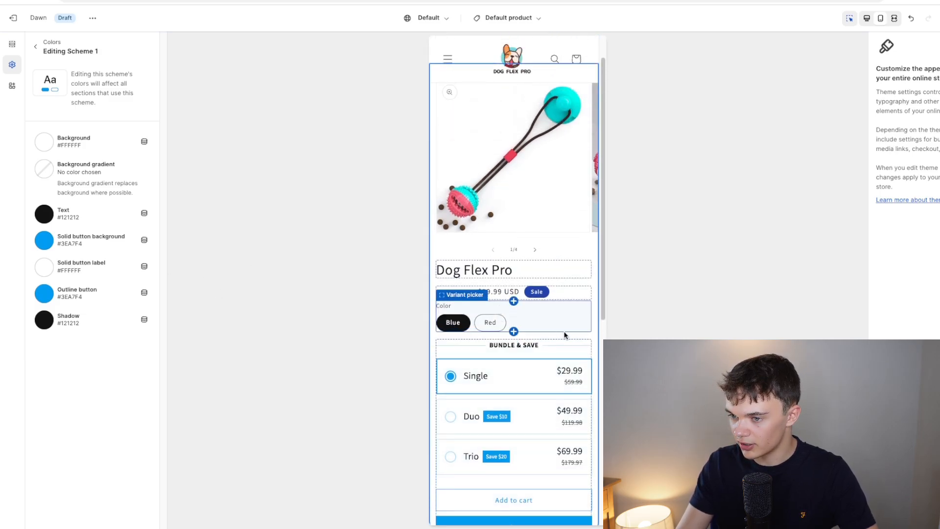
{"action": "left_click", "coordinate": [541, 293]}
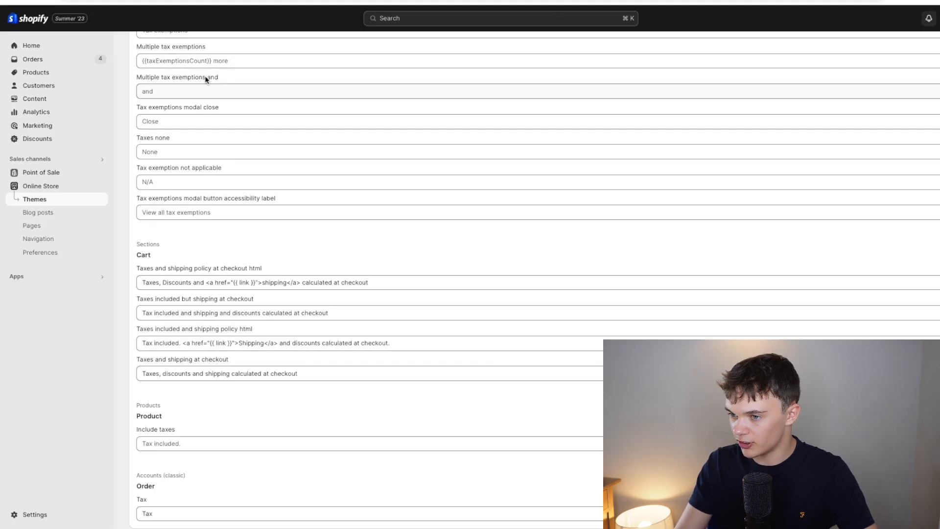
{"action": "scroll", "coordinate": [209, 147], "scroll_direction": "up", "scroll_amount": 15}
{"action": "left_click", "coordinate": [205, 156]}
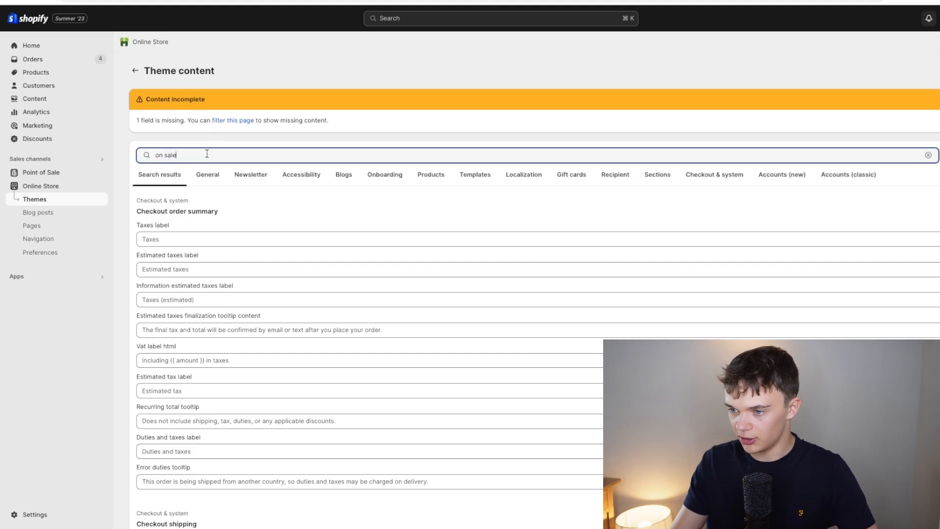
{"action": "triple_click", "coordinate": [186, 152]}
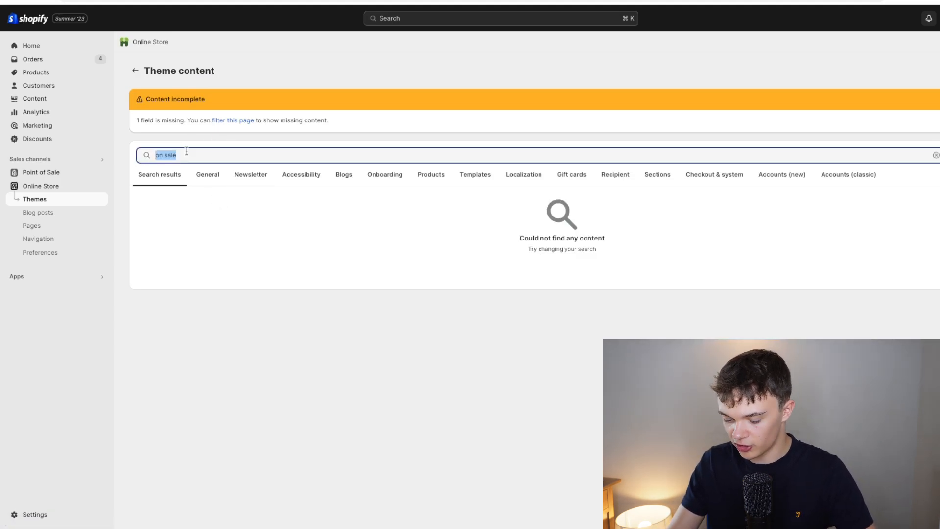
{"action": "scroll", "coordinate": [221, 294], "scroll_direction": "down", "scroll_amount": 2}
{"action": "left_click", "coordinate": [196, 444]}
{"action": "type", "text": "50% OFF"}
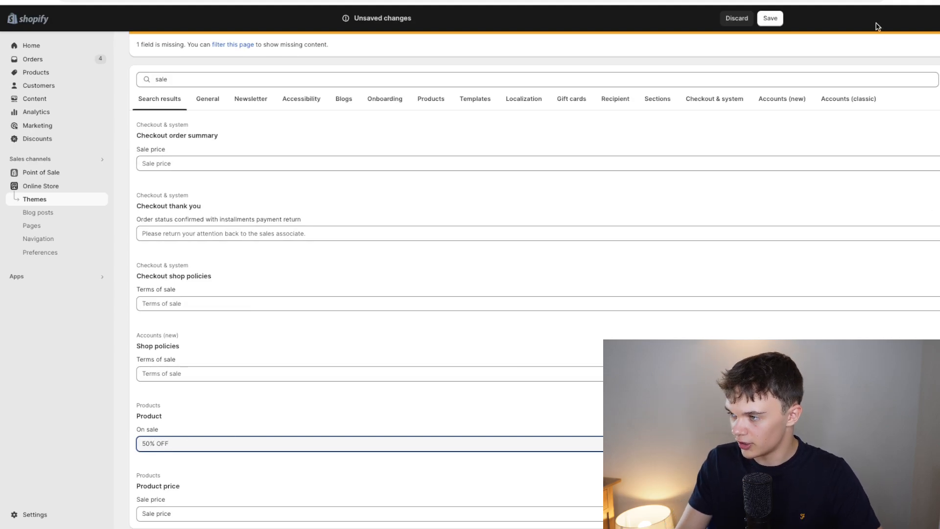
{"action": "left_click", "coordinate": [770, 18]}
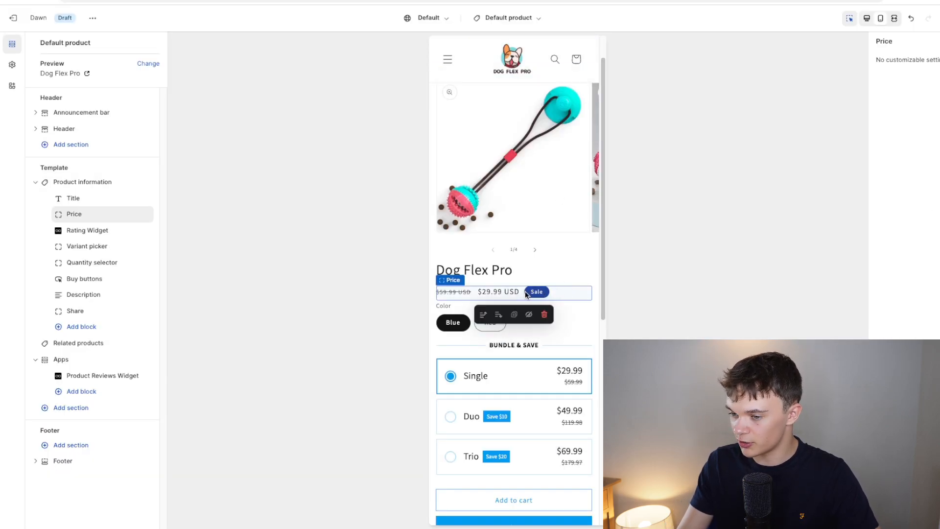
Remove the Share block from the product information section.
{"action": "left_click", "coordinate": [12, 65]}
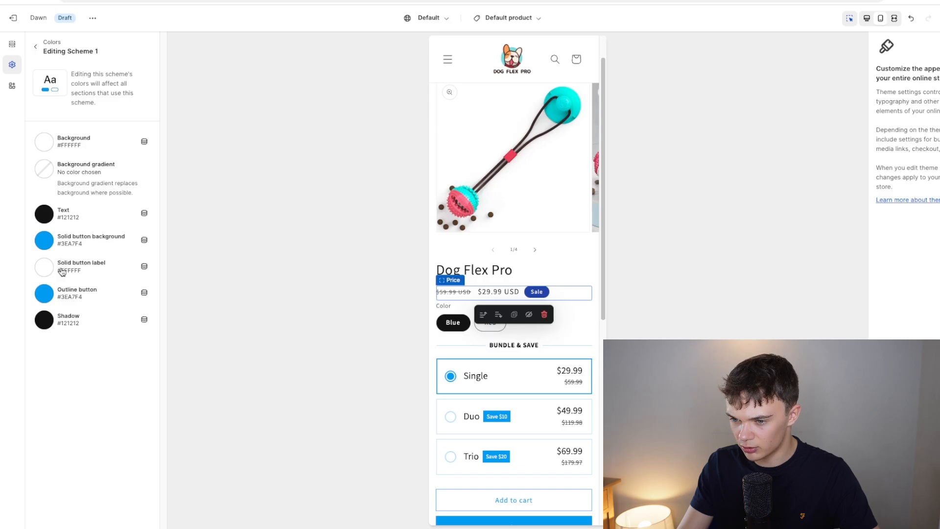
{"action": "left_click", "coordinate": [36, 47]}
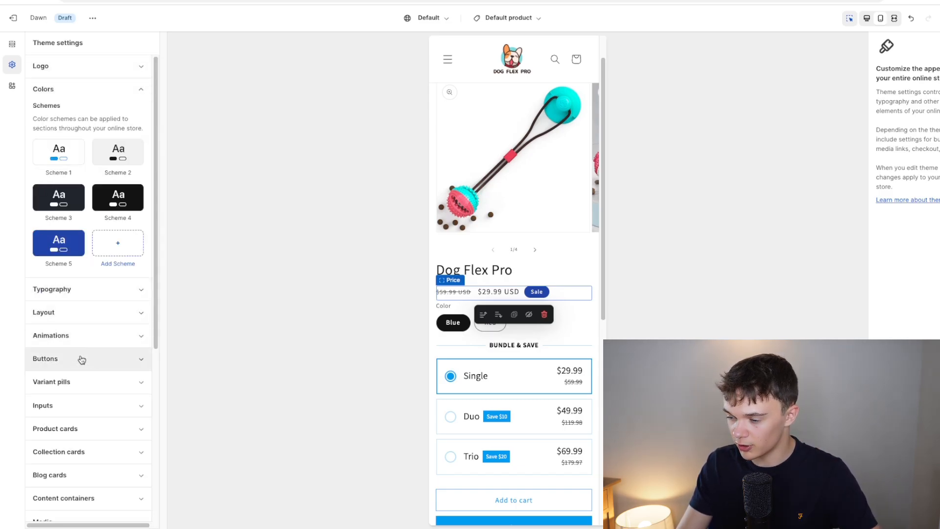
{"action": "scroll", "coordinate": [539, 438], "scroll_direction": "down", "scroll_amount": 6}
{"action": "scroll", "coordinate": [514, 392], "scroll_direction": "up", "scroll_amount": 2}
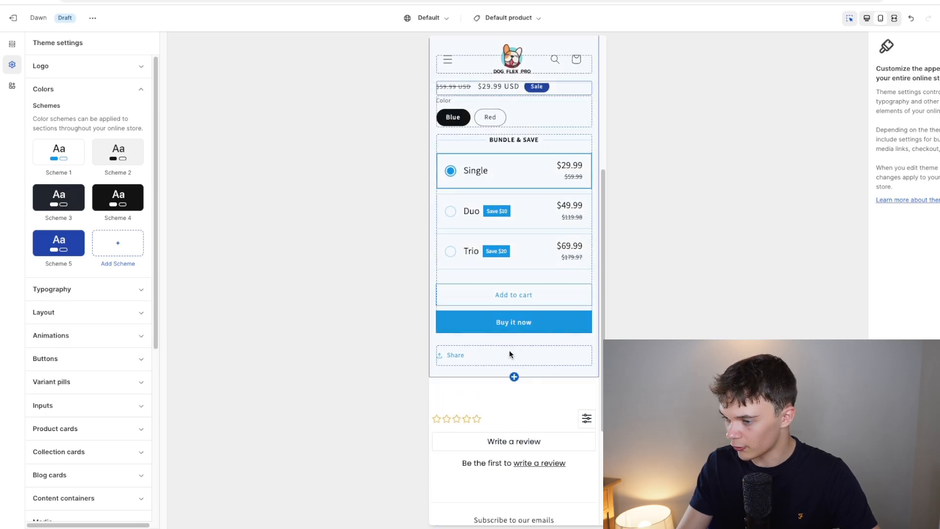
{"action": "left_click", "coordinate": [497, 358]}
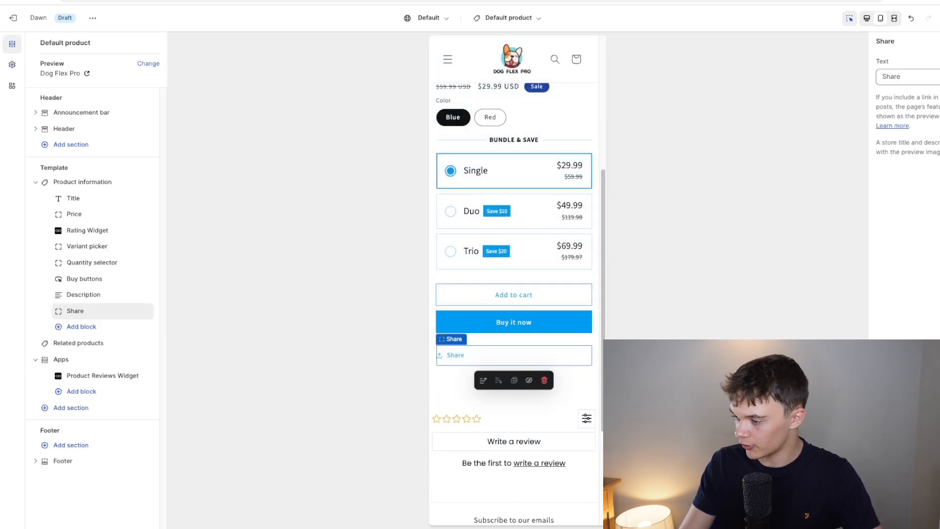
{"action": "left_click", "coordinate": [544, 380]}
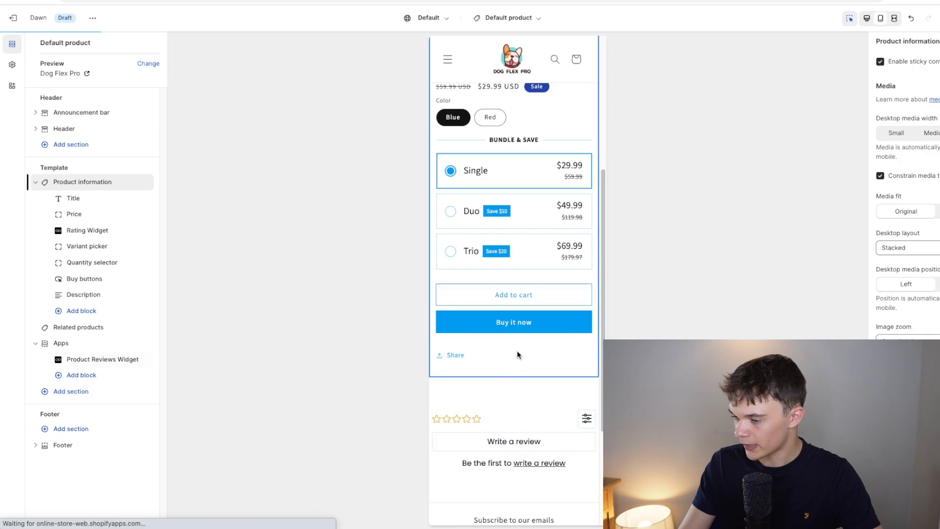
{"action": "scroll", "coordinate": [513, 245], "scroll_direction": "up", "scroll_amount": 3}
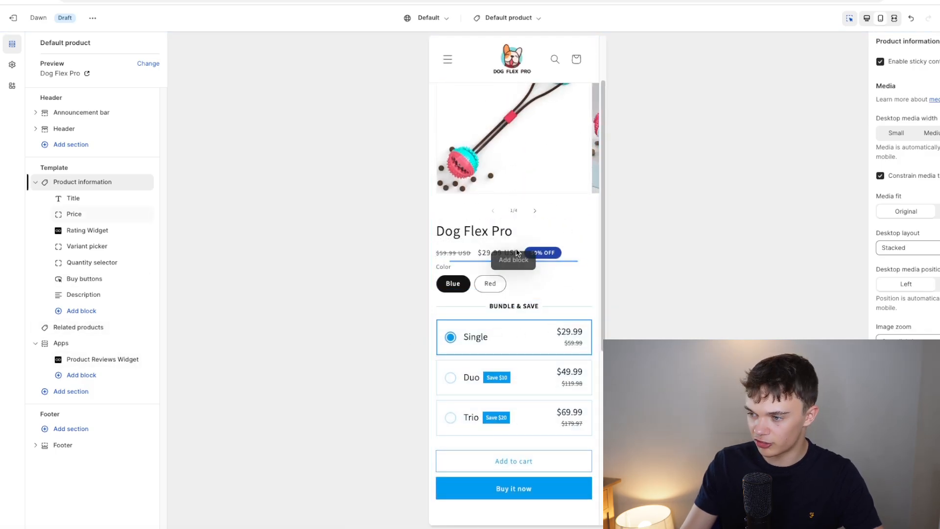
Change the theme's heading font to Poppins in the typography settings.
{"action": "left_click", "coordinate": [12, 64]}
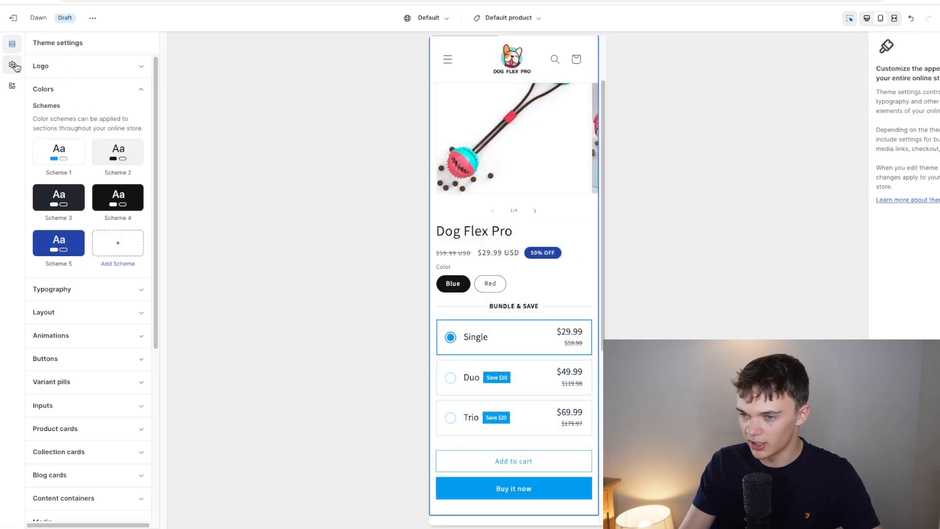
{"action": "left_click", "coordinate": [61, 88]}
{"action": "left_click", "coordinate": [83, 114]}
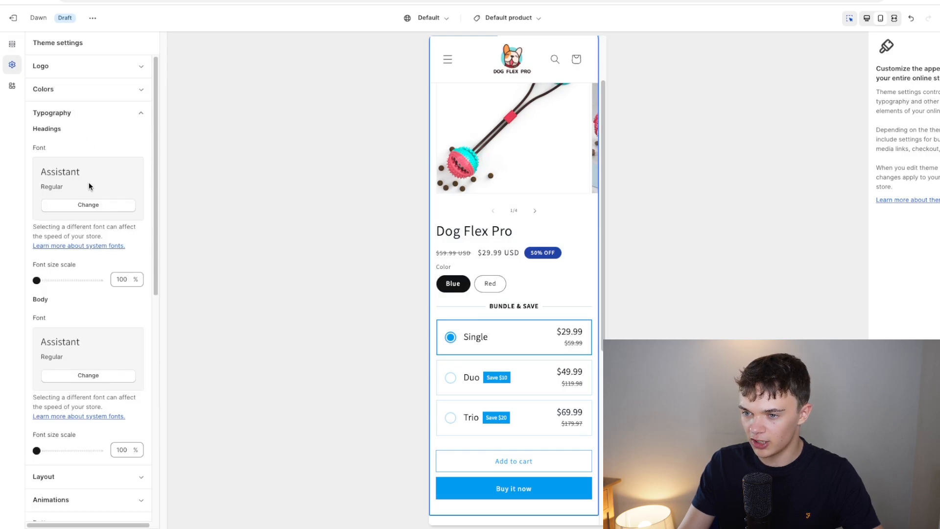
{"action": "left_click", "coordinate": [94, 206]}
{"action": "left_click", "coordinate": [84, 63]}
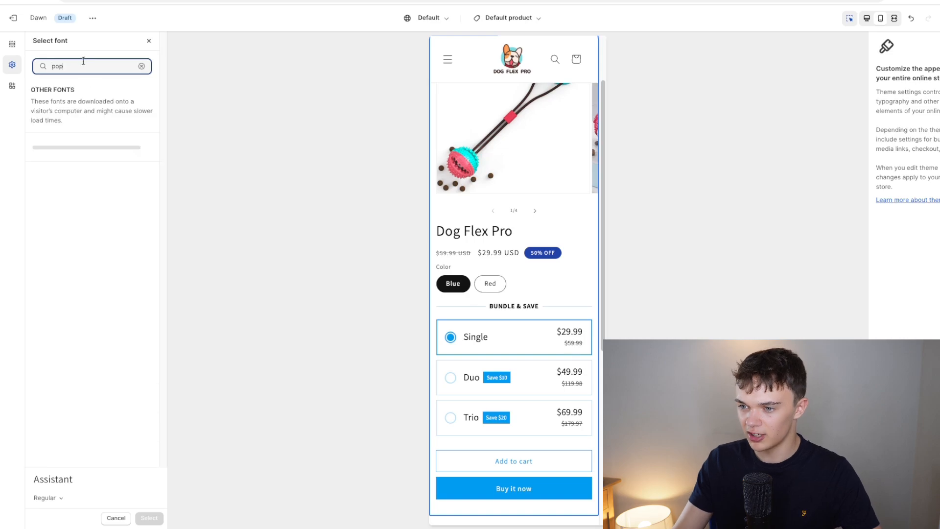
{"action": "left_click", "coordinate": [67, 159]}
{"action": "left_click", "coordinate": [149, 517]}
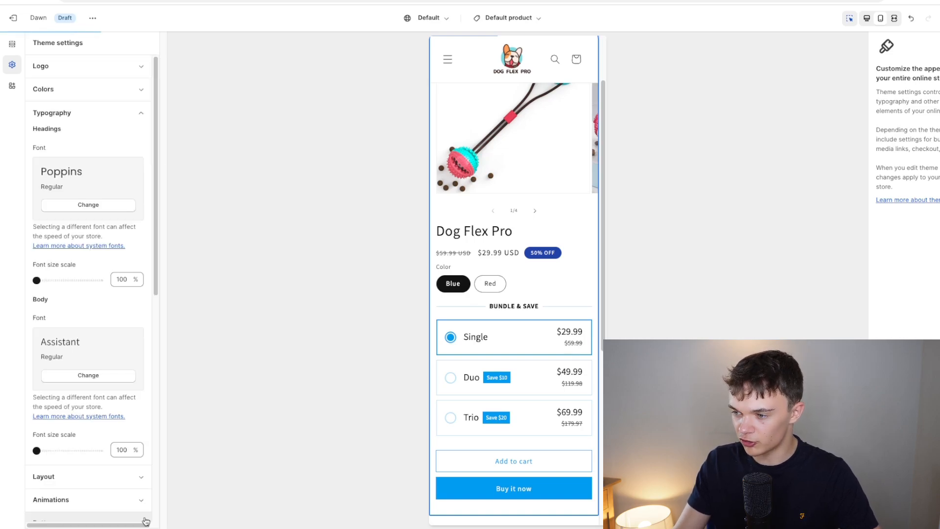
Change the theme's body font to Poppins as well.
{"action": "left_click", "coordinate": [82, 375]}
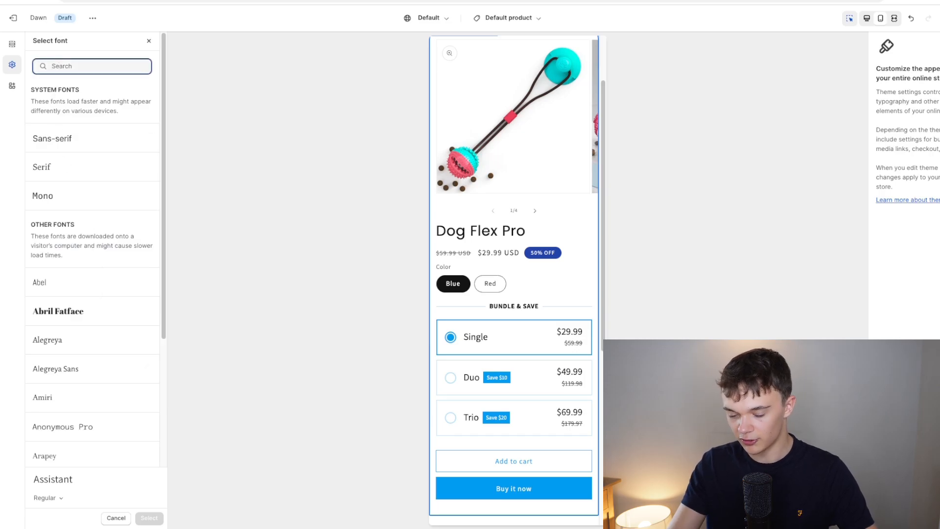
{"action": "left_click", "coordinate": [79, 157]}
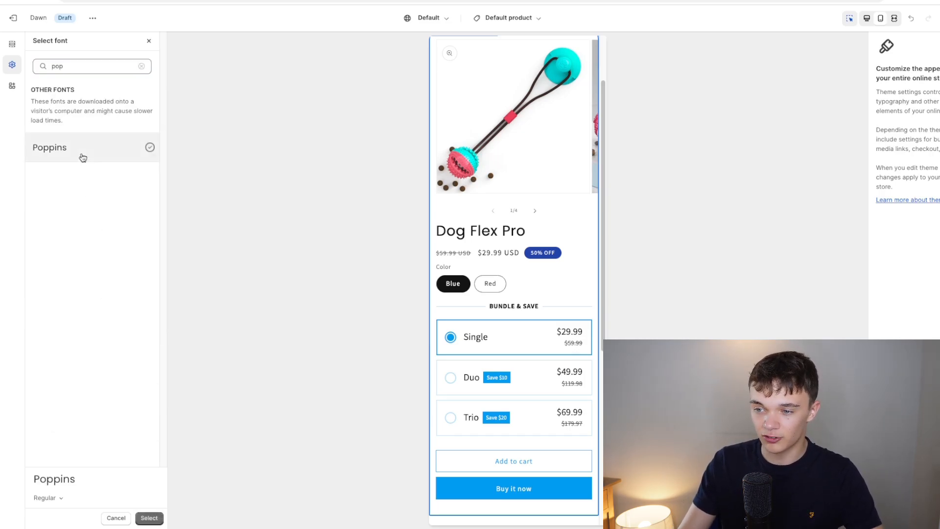
{"action": "left_click", "coordinate": [148, 518]}
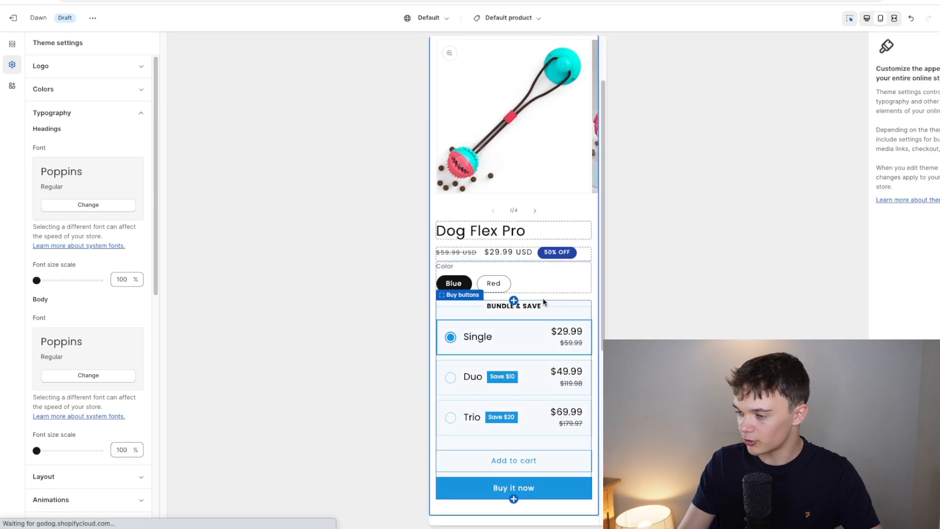
Review the product page preview in the new font and page through all product images and back to the first.
{"action": "scroll", "coordinate": [512, 300], "scroll_direction": "down", "scroll_amount": 5}
{"action": "scroll", "coordinate": [490, 289], "scroll_direction": "up", "scroll_amount": 3}
{"action": "scroll", "coordinate": [489, 293], "scroll_direction": "up", "scroll_amount": 4}
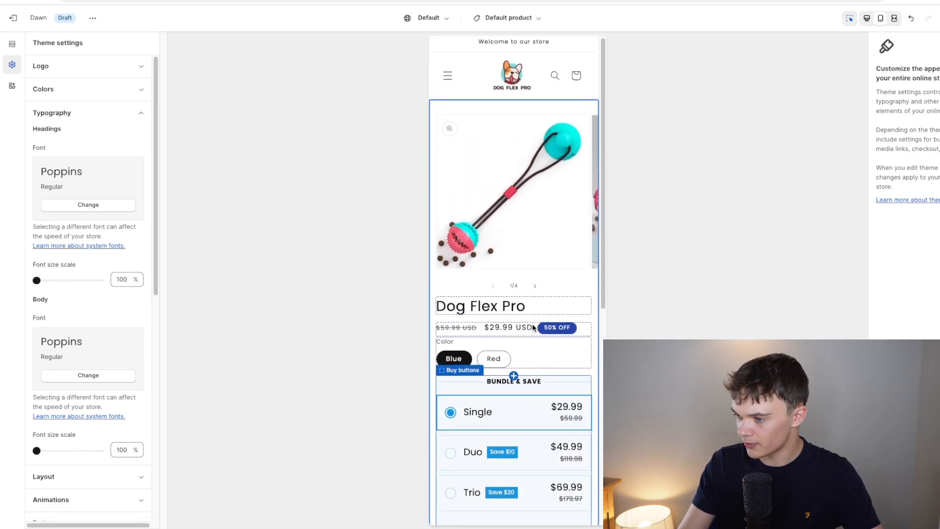
{"action": "left_click", "coordinate": [533, 288]}
{"action": "left_click", "coordinate": [533, 288]}
{"action": "left_click", "coordinate": [533, 288]}
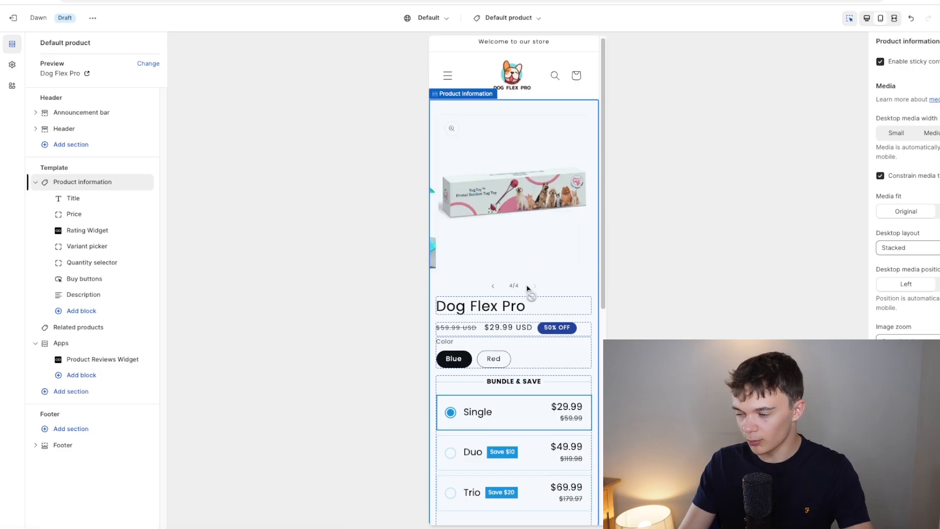
{"action": "left_click", "coordinate": [494, 287]}
{"action": "left_click", "coordinate": [494, 287]}
{"action": "left_click", "coordinate": [493, 286]}
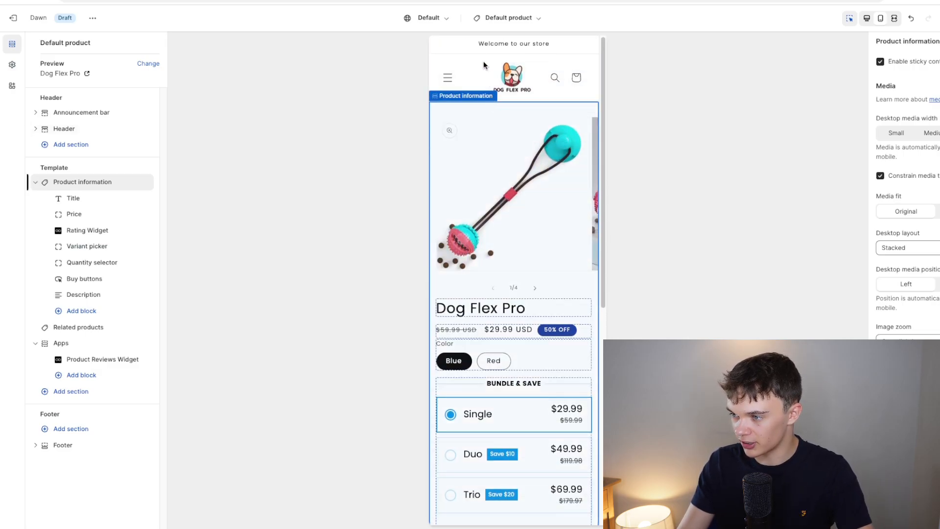
Set the announcement bar's message to "LIMITED TIME SALE 50% OFF".
{"action": "left_click", "coordinate": [523, 43]}
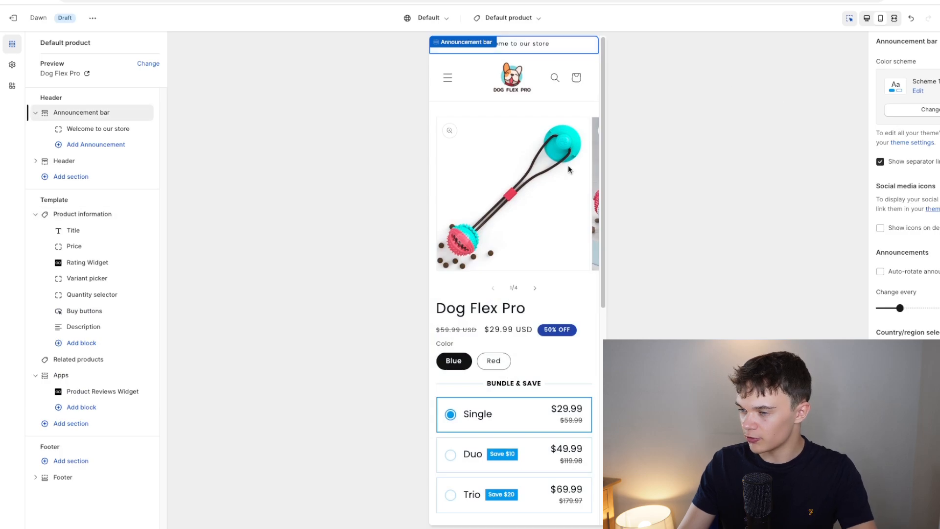
{"action": "left_click", "coordinate": [97, 130]}
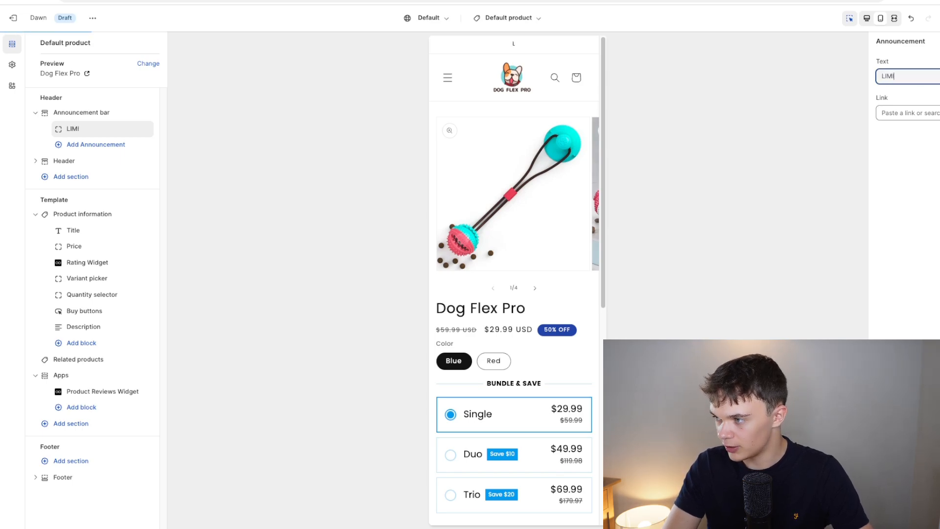
{"action": "type", "text": "LIMITED TIME SALE 50% OFF"}
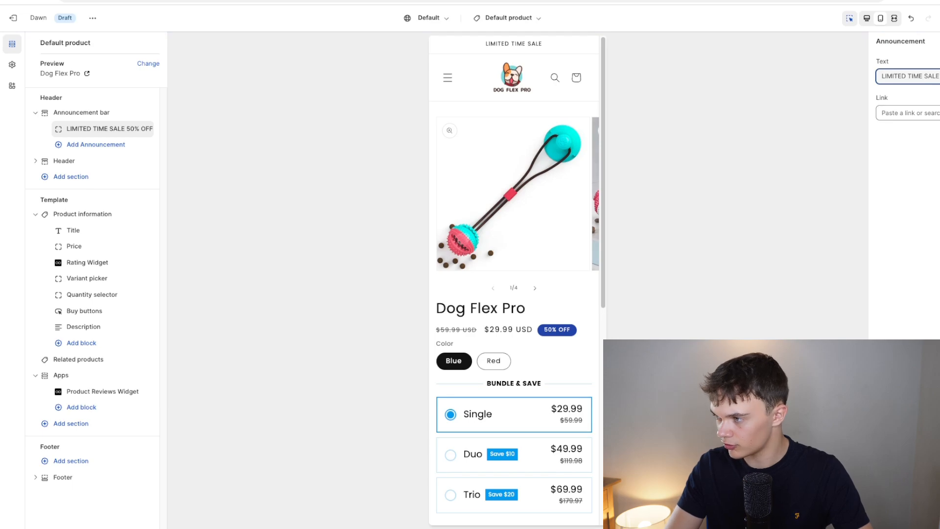
Replace the announcement message with "SUMMER SALE IS ENDING SOON" and save the theme.
{"action": "key", "text": "ctrl+a"}
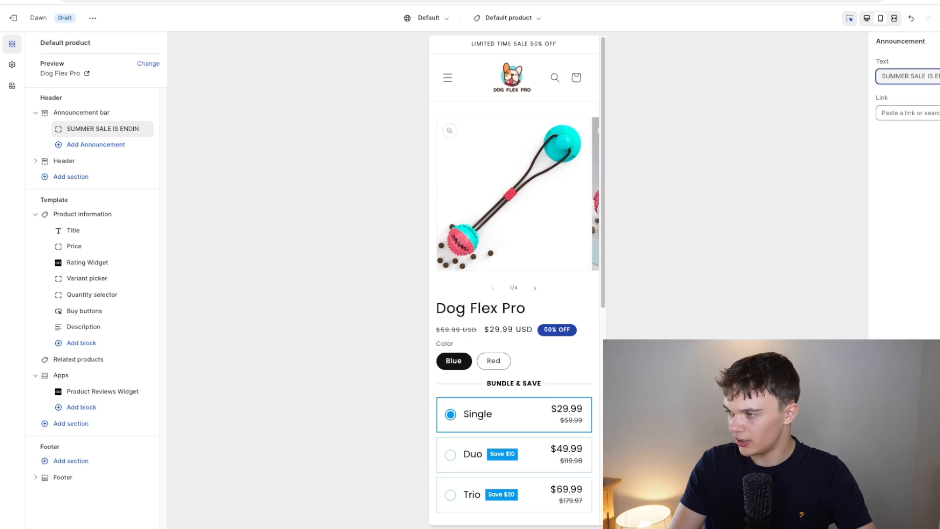
{"action": "left_click", "coordinate": [903, 108]}
{"action": "left_click", "coordinate": [909, 100]}
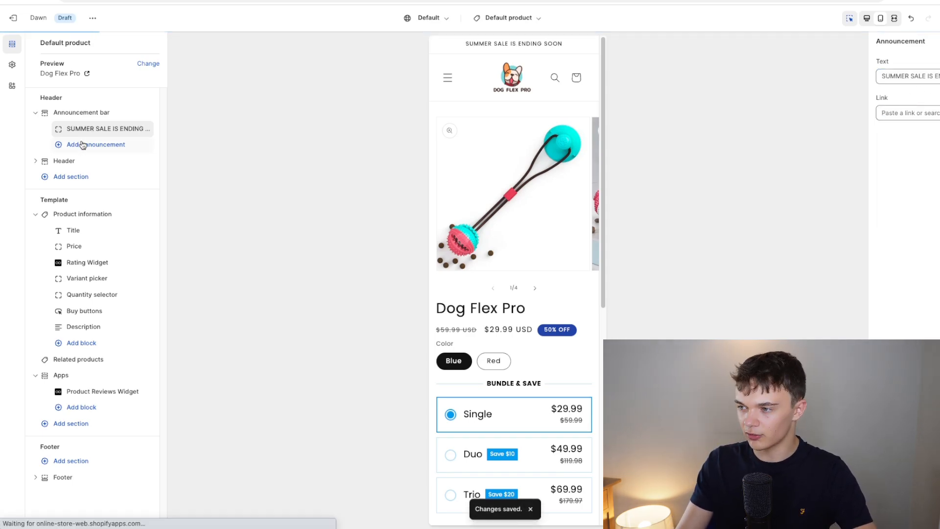
{"action": "left_click", "coordinate": [93, 114]}
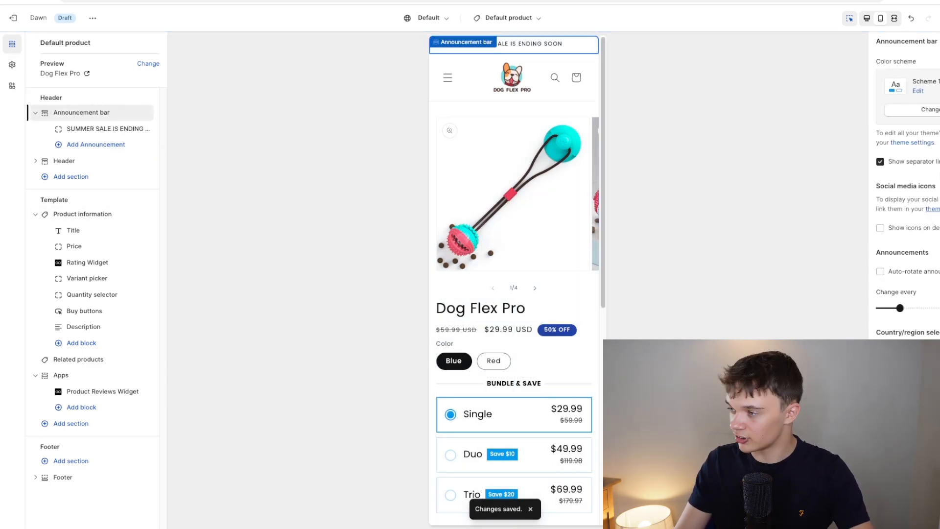
{"action": "left_click", "coordinate": [922, 119]}
{"action": "left_click", "coordinate": [768, 149]}
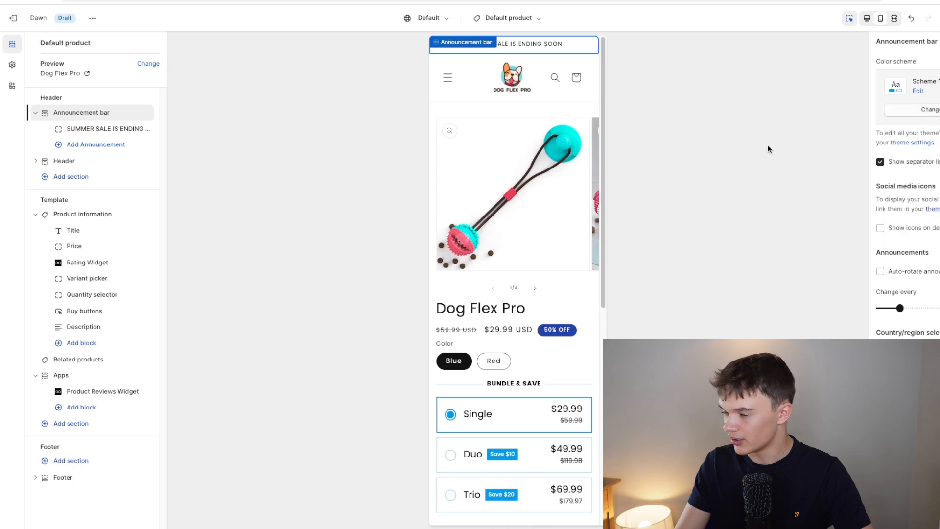
Set the background of color Scheme 2 to the recently used blue #3EA7F4.
{"action": "left_click", "coordinate": [11, 66]}
{"action": "left_click", "coordinate": [71, 112]}
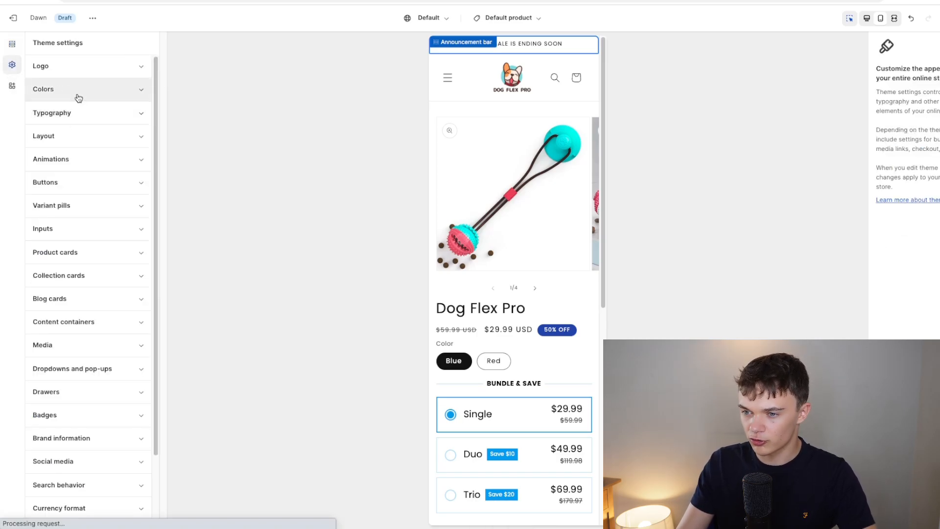
{"action": "left_click", "coordinate": [76, 96]}
{"action": "left_click", "coordinate": [116, 153]}
{"action": "left_click", "coordinate": [62, 147]}
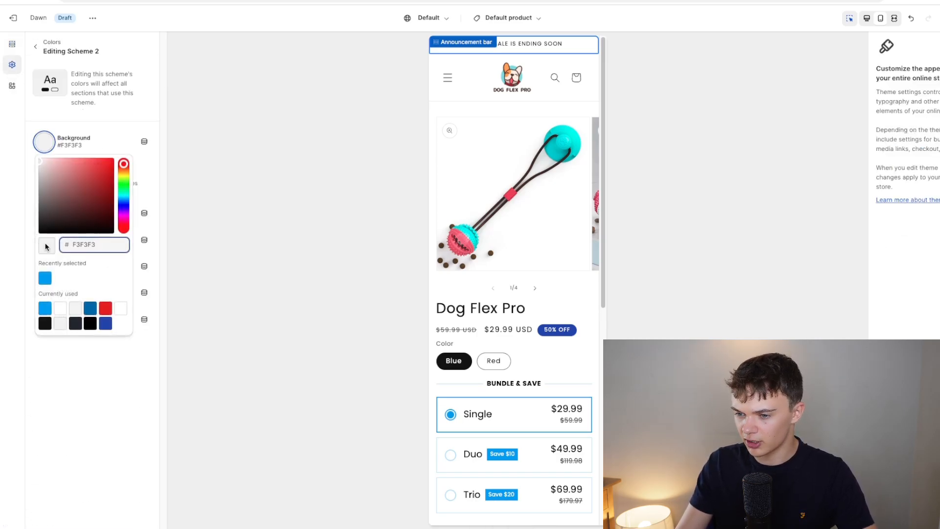
{"action": "left_click", "coordinate": [43, 285]}
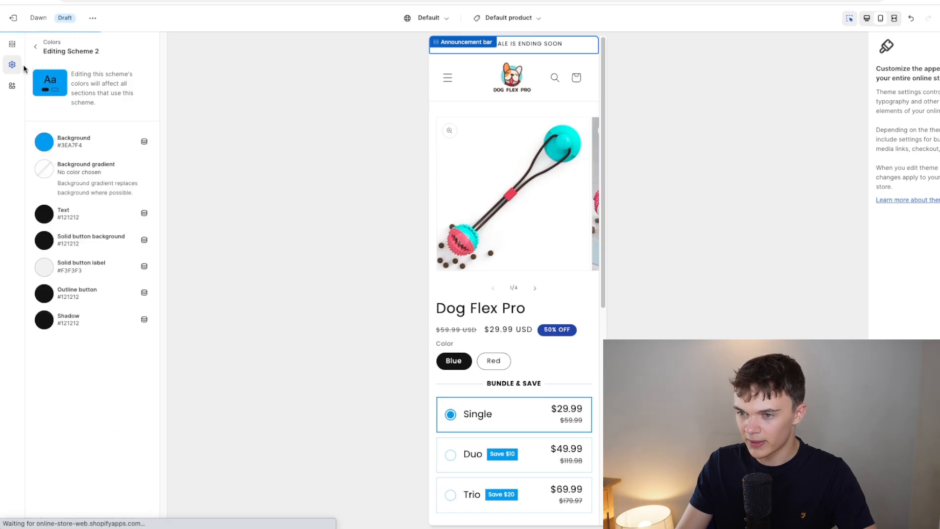
Assign color Scheme 2 to the announcement bar.
{"action": "left_click", "coordinate": [499, 45]}
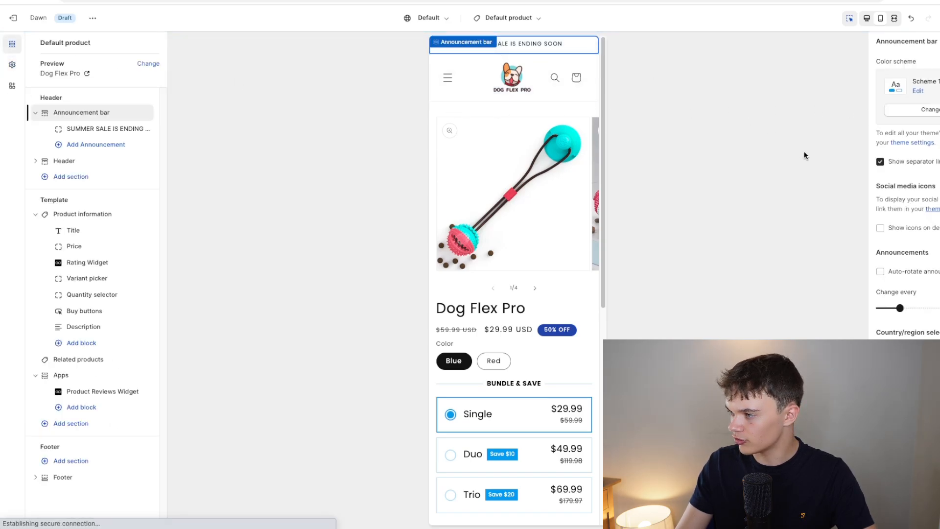
{"action": "left_click", "coordinate": [920, 115]}
{"action": "left_click", "coordinate": [928, 158]}
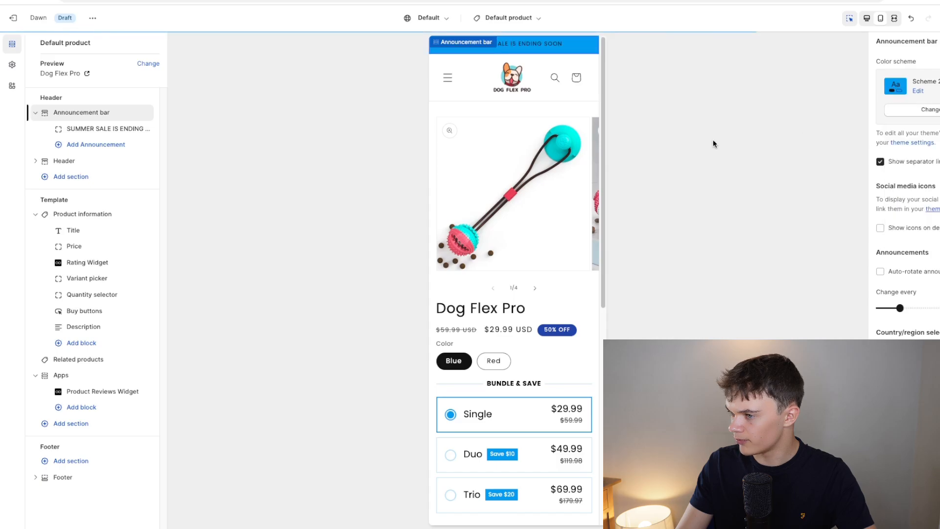
Set the text color of Scheme 2 to white, #FFF.
{"action": "left_click", "coordinate": [11, 64]}
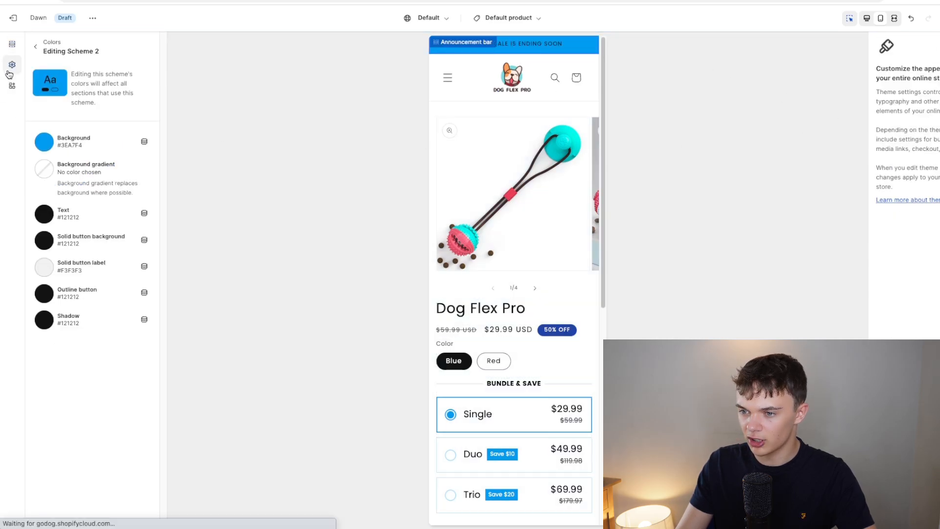
{"action": "left_click", "coordinate": [45, 214]}
{"action": "left_click", "coordinate": [62, 175]}
{"action": "left_click", "coordinate": [287, 194]}
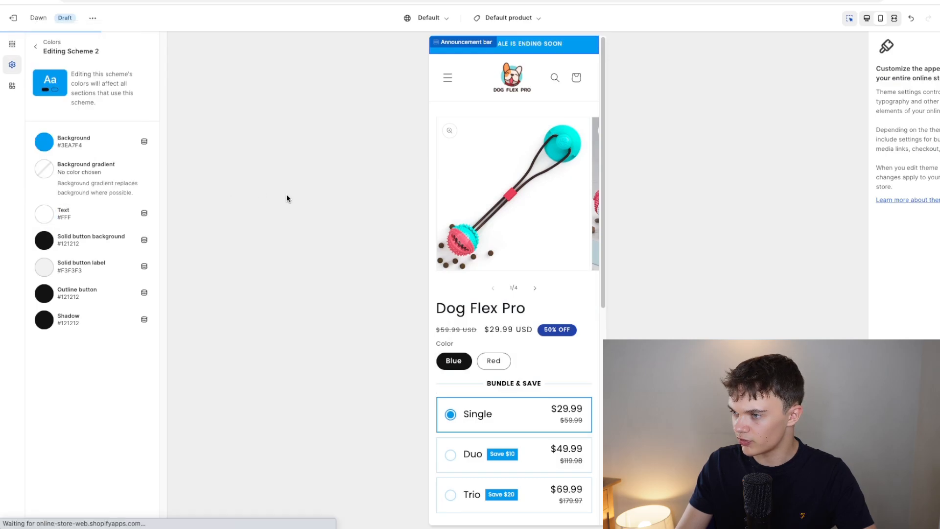
Change the announcement message to "50% OFF SUMMER SALE IS ENDING SOON" and save the theme.
{"action": "left_click", "coordinate": [12, 44]}
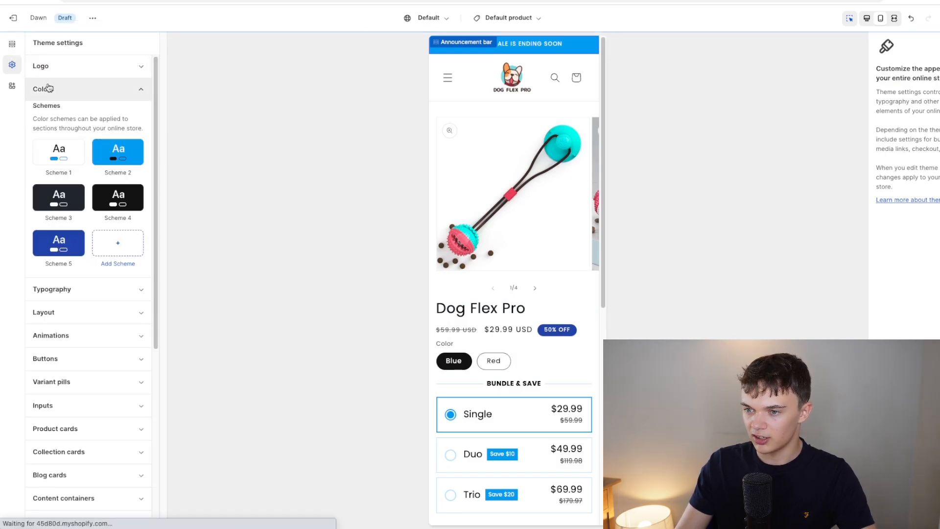
{"action": "left_click", "coordinate": [121, 129]}
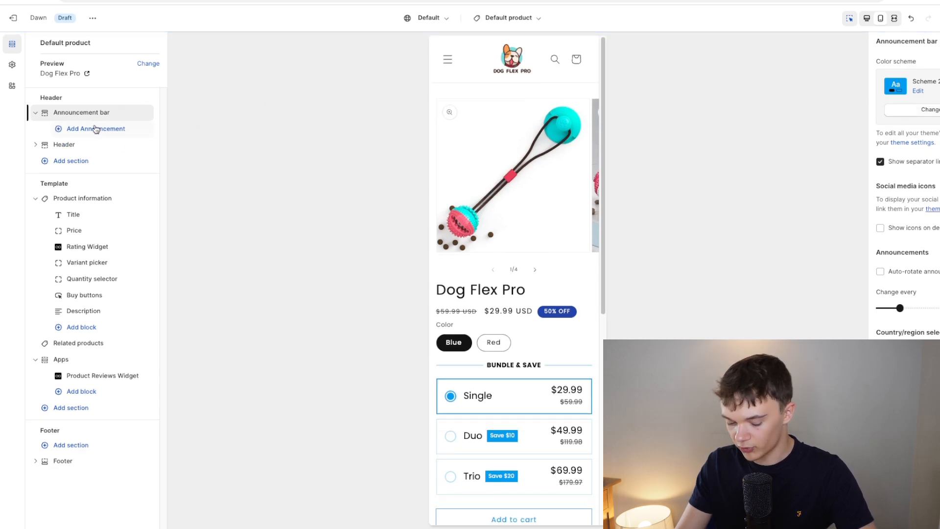
{"action": "key", "text": "ctrl+z"}
{"action": "left_click", "coordinate": [96, 128]}
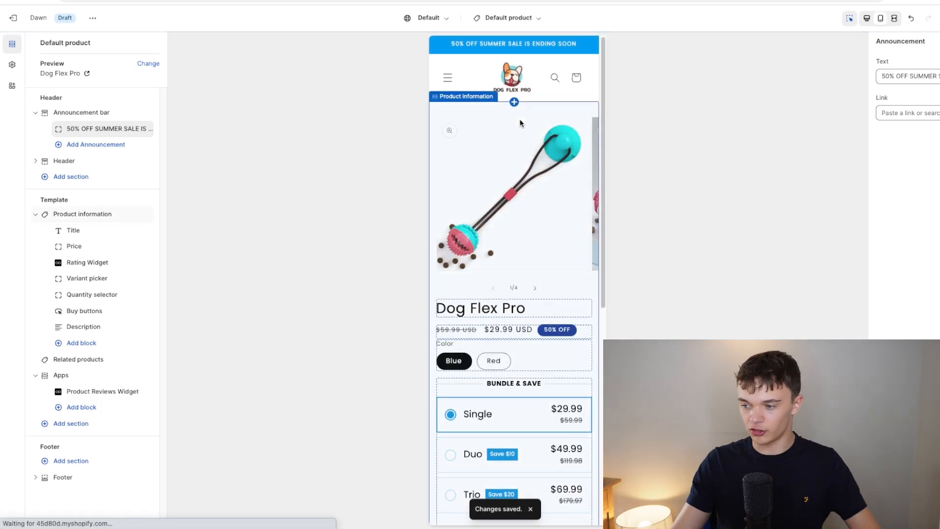
Hide the Related products section and add a Multirow section above the product reviews Apps section.
{"action": "scroll", "coordinate": [504, 118], "scroll_direction": "down", "scroll_amount": 6}
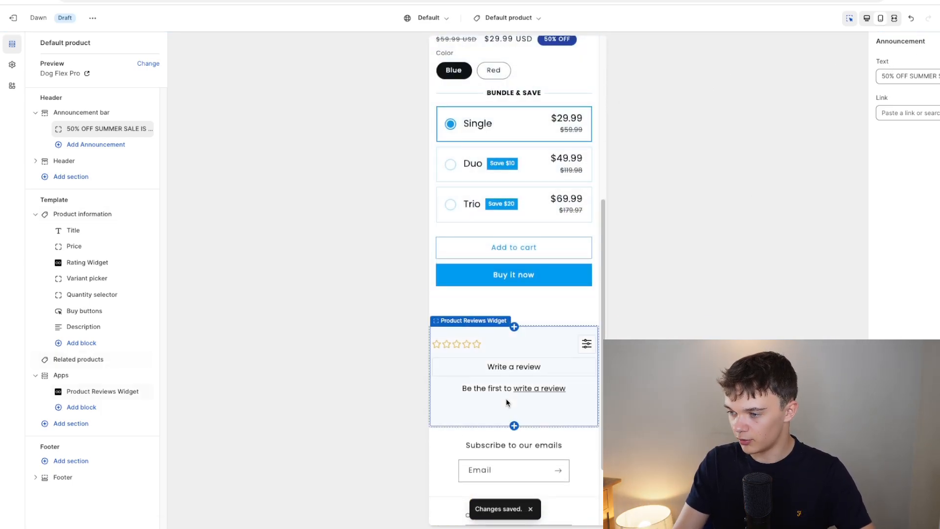
{"action": "left_click", "coordinate": [465, 318]}
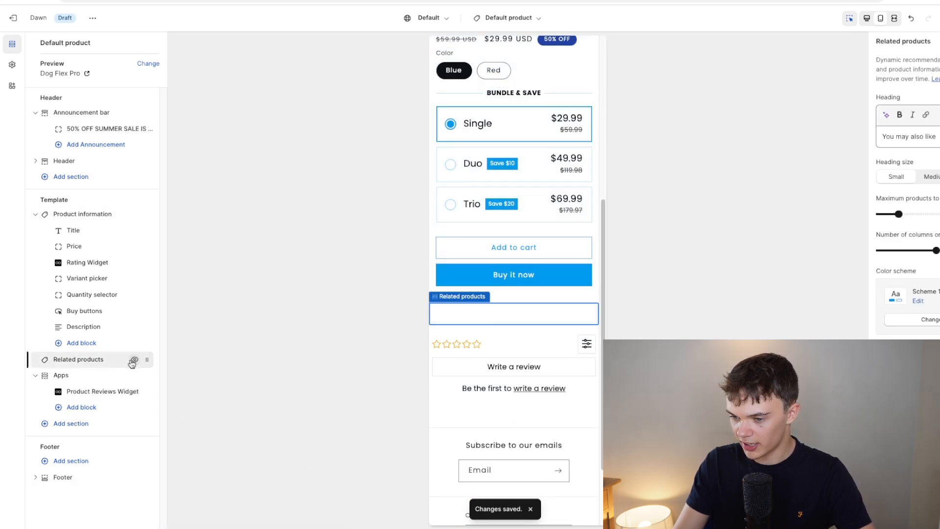
{"action": "left_click", "coordinate": [80, 424]}
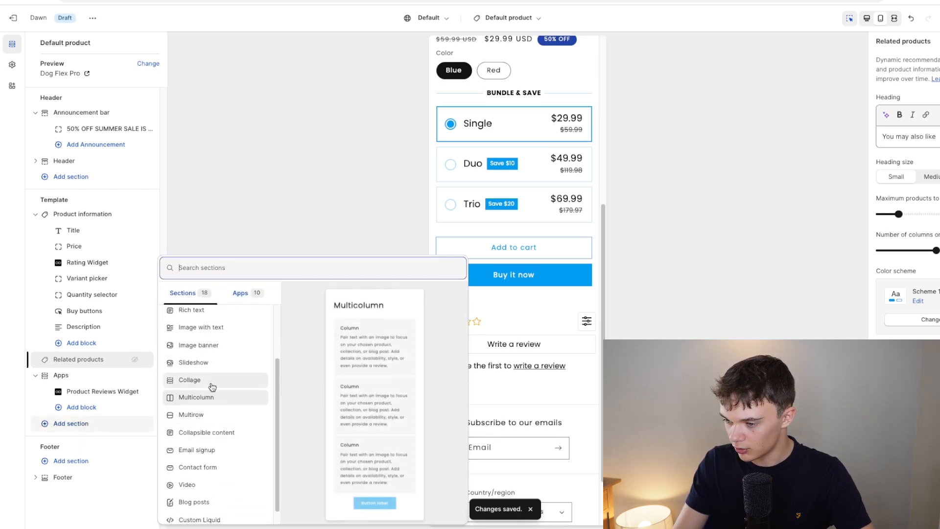
{"action": "scroll", "coordinate": [210, 387], "scroll_direction": "down", "scroll_amount": 1}
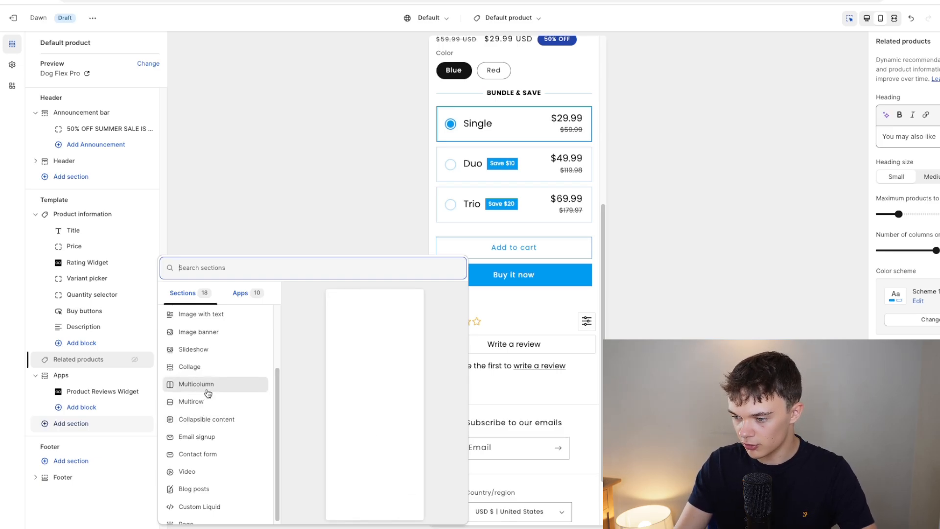
{"action": "left_click", "coordinate": [208, 401]}
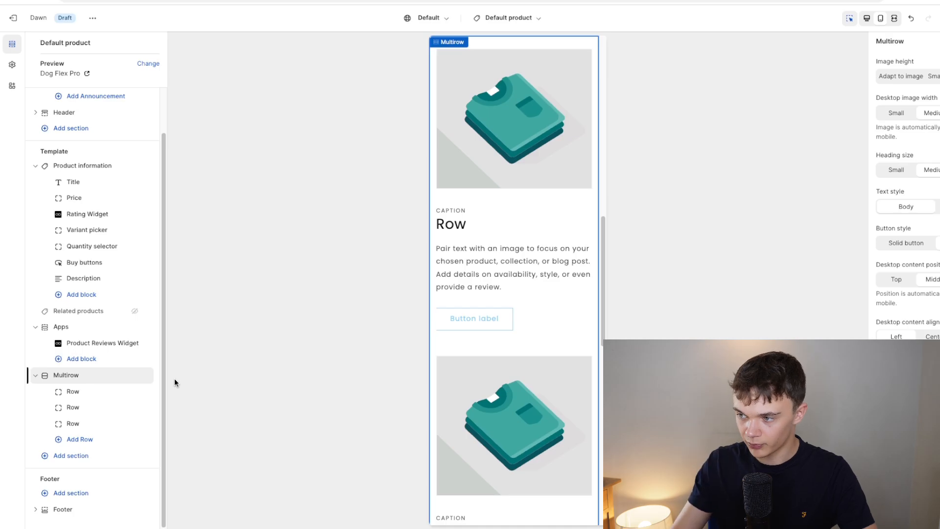
{"action": "left_click_drag", "start_coordinate": [144, 374], "coordinate": [141, 351]}
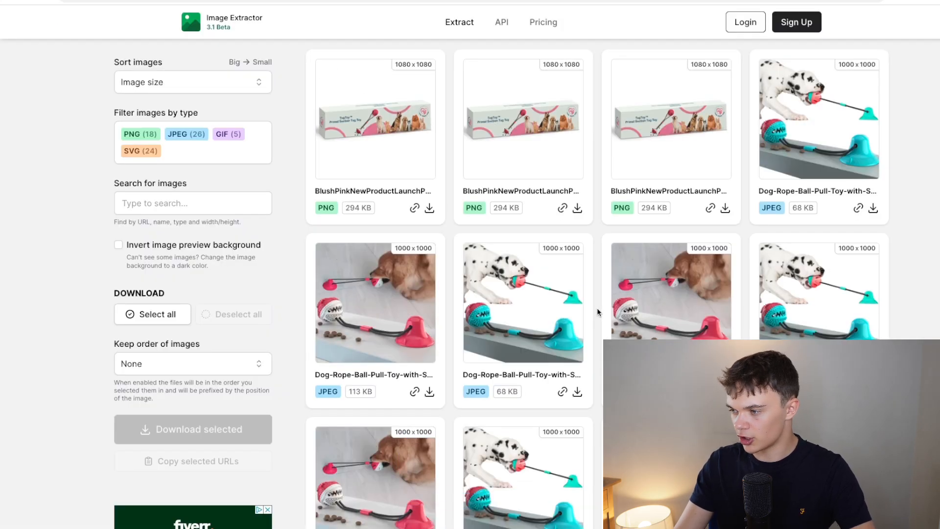
Switch to Image Extractor and download the 480 x 480 bulldog GIF from the extracted images.
{"action": "scroll", "coordinate": [597, 307], "scroll_direction": "down", "scroll_amount": 5}
{"action": "scroll", "coordinate": [696, 295], "scroll_direction": "down", "scroll_amount": 10}
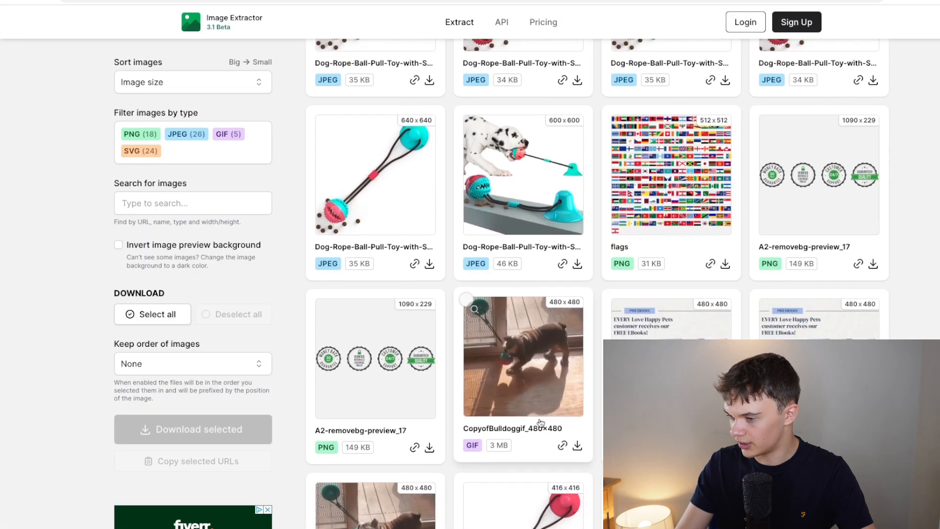
{"action": "left_click", "coordinate": [577, 446]}
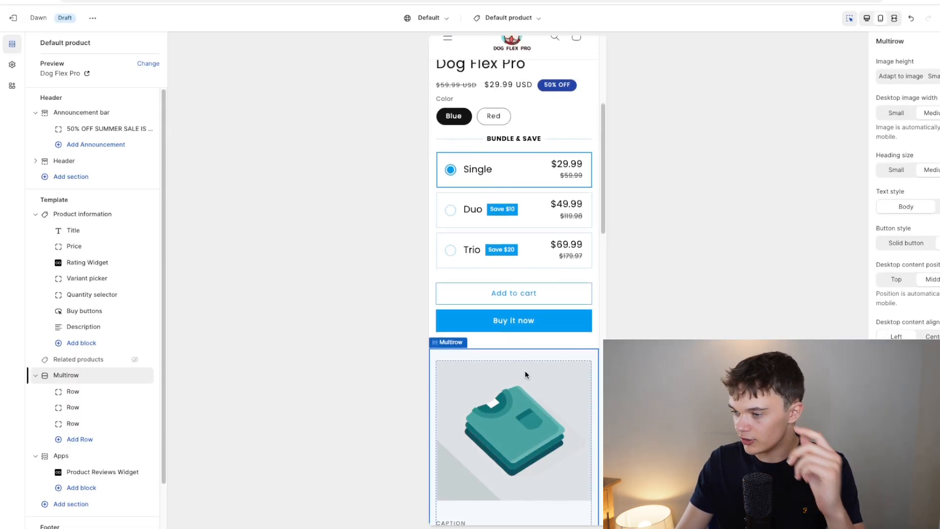
Set the downloaded bulldog GIF as the image of the first row in the Multirow section.
{"action": "left_click", "coordinate": [524, 374]}
{"action": "scroll", "coordinate": [522, 329], "scroll_direction": "down", "scroll_amount": 5}
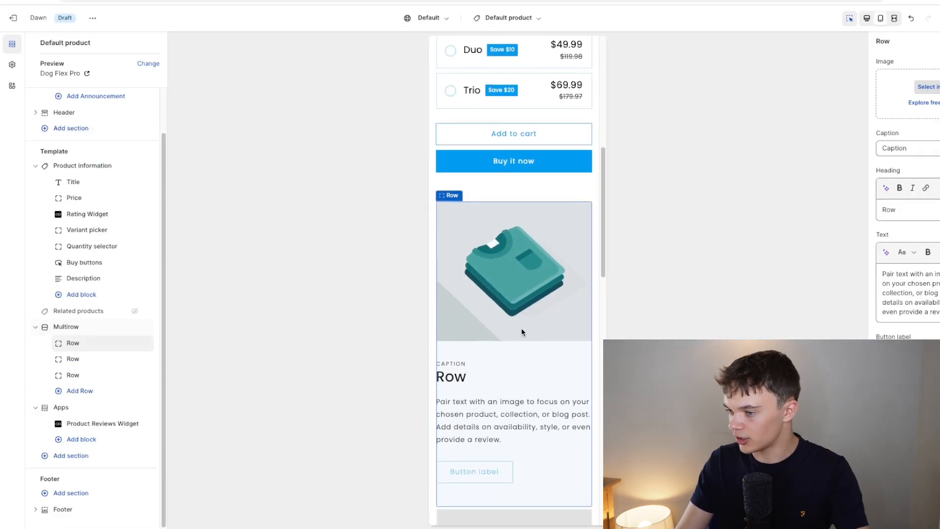
{"action": "left_click", "coordinate": [916, 87]}
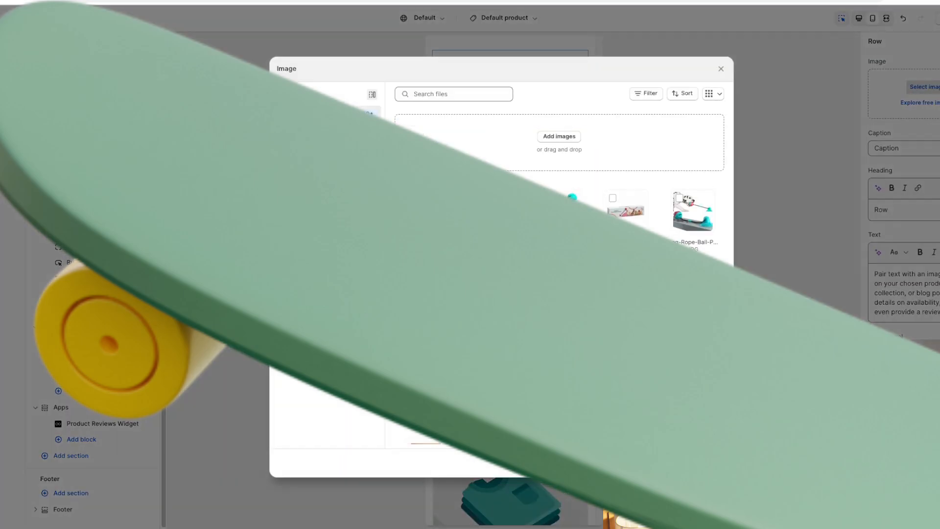
{"action": "left_click_drag", "start_coordinate": [860, 37], "coordinate": [563, 129]}
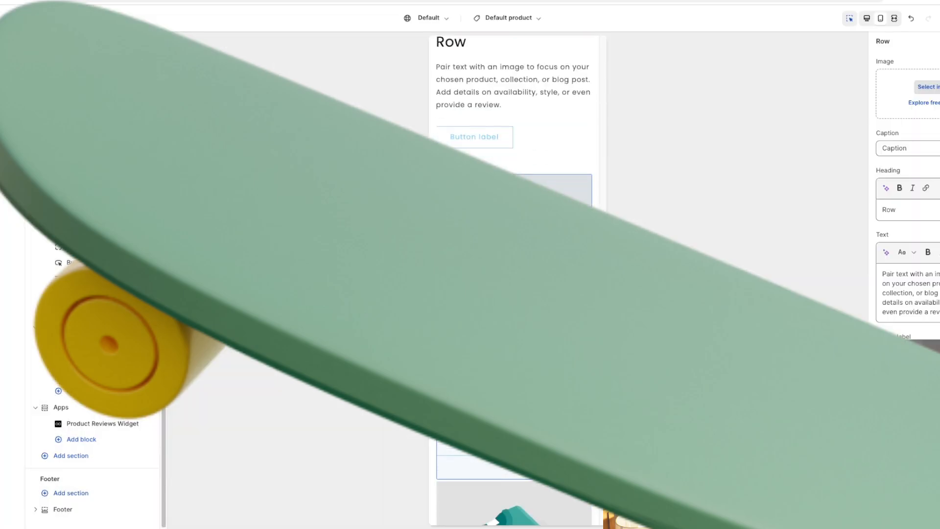
{"action": "scroll", "coordinate": [514, 294], "scroll_direction": "up", "scroll_amount": 8}
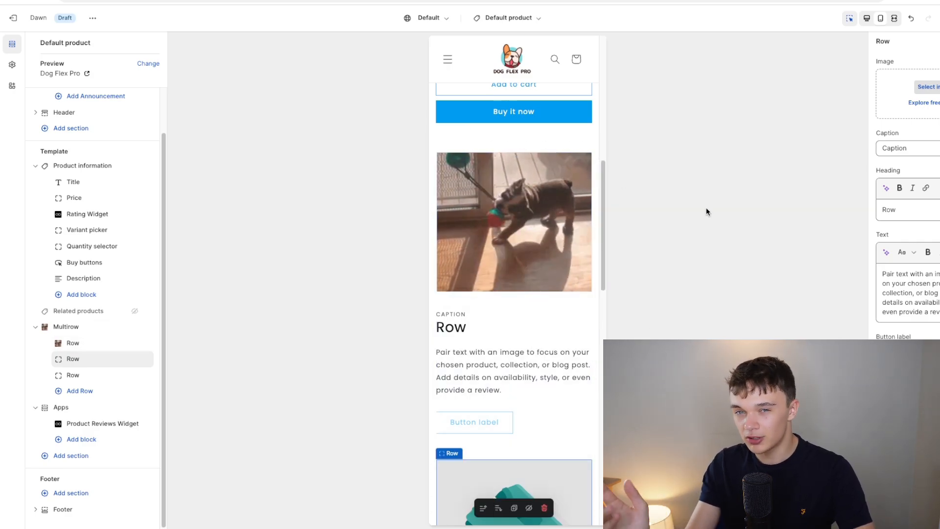
Add a Rich text section and place it directly above the Multirow section.
{"action": "left_click", "coordinate": [463, 326]}
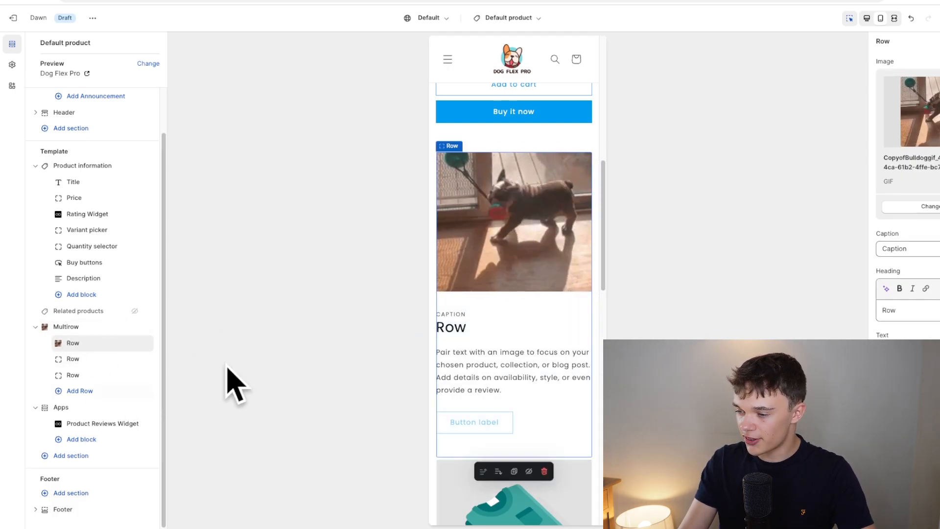
{"action": "scroll", "coordinate": [519, 306], "scroll_direction": "down", "scroll_amount": 3}
{"action": "left_click", "coordinate": [87, 458]}
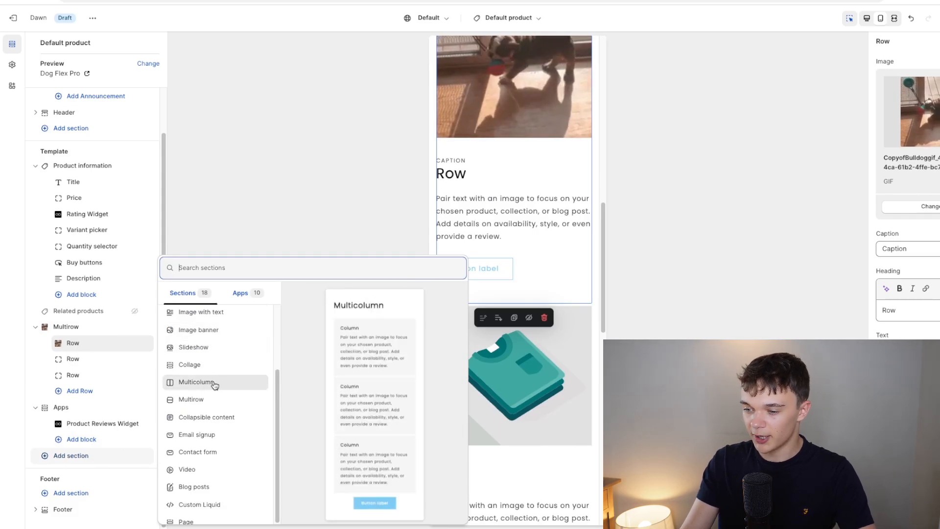
{"action": "scroll", "coordinate": [216, 474], "scroll_direction": "down", "scroll_amount": 1}
{"action": "scroll", "coordinate": [216, 475], "scroll_direction": "up", "scroll_amount": 4}
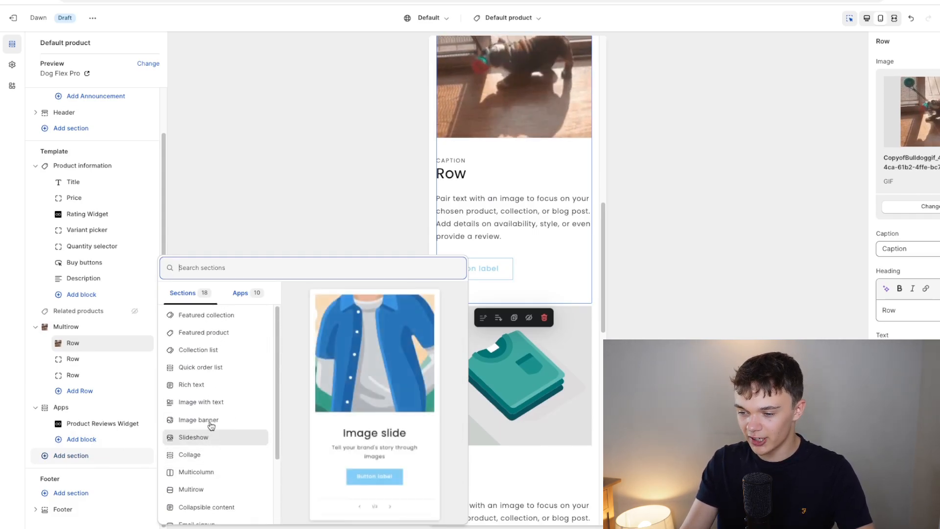
{"action": "key", "text": "Escape"}
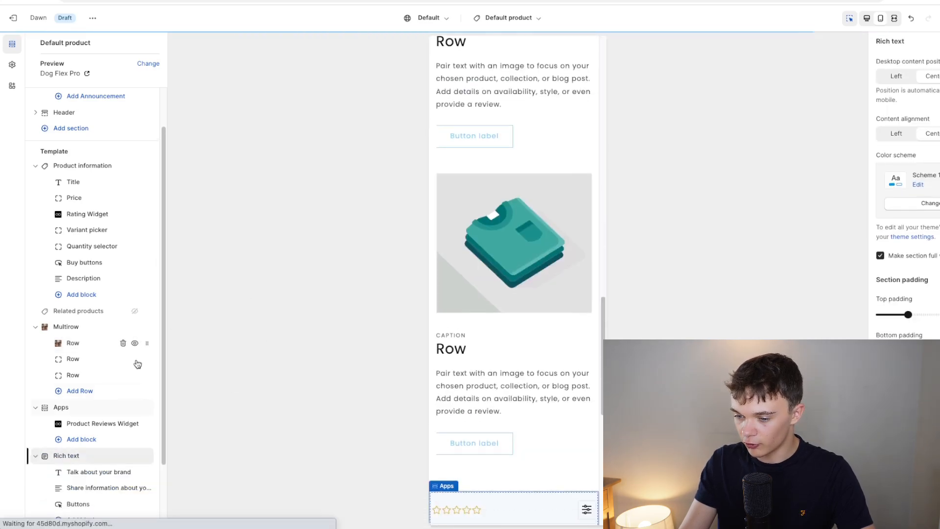
{"action": "left_click_drag", "start_coordinate": [148, 454], "coordinate": [147, 329]}
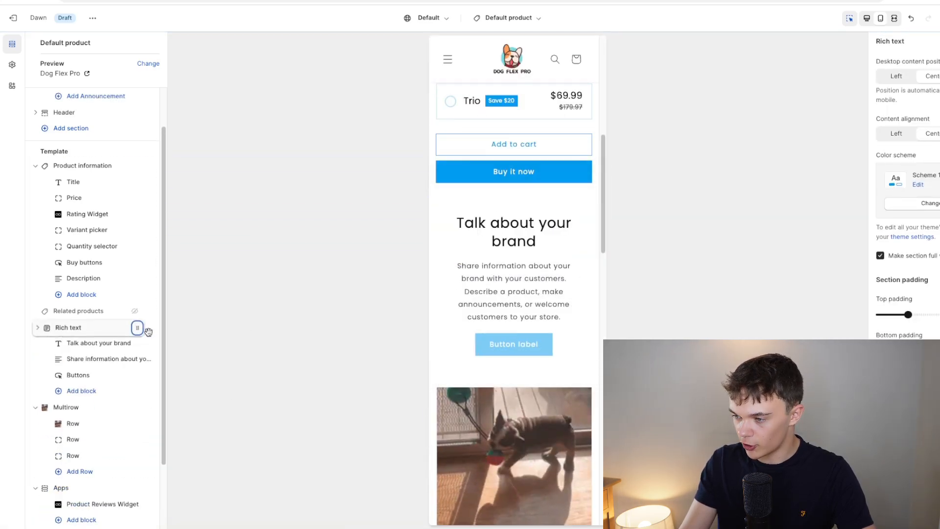
Delete the button block from the Rich text section and reduce the section's top and bottom padding to the minimum.
{"action": "left_click", "coordinate": [502, 236]}
{"action": "left_click", "coordinate": [507, 348]}
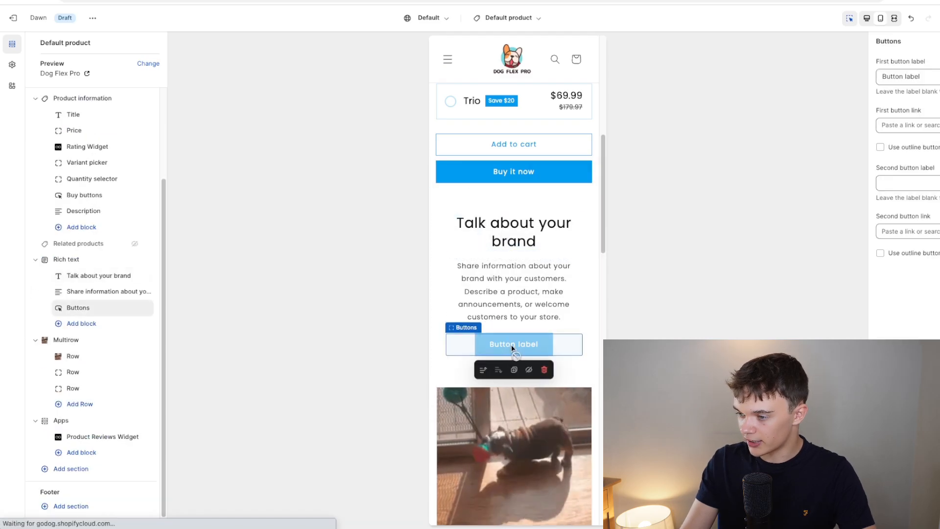
{"action": "left_click", "coordinate": [543, 369]}
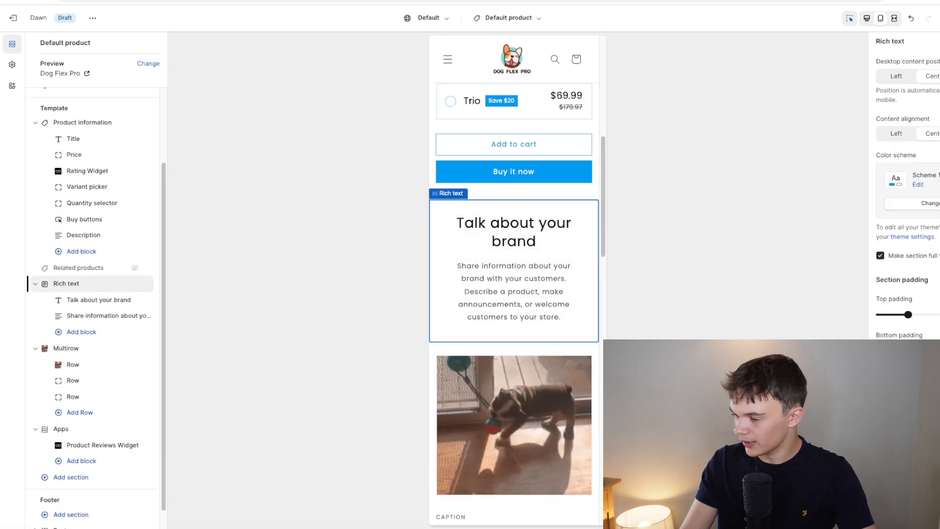
{"action": "left_click_drag", "start_coordinate": [871, 323], "coordinate": [869, 323]}
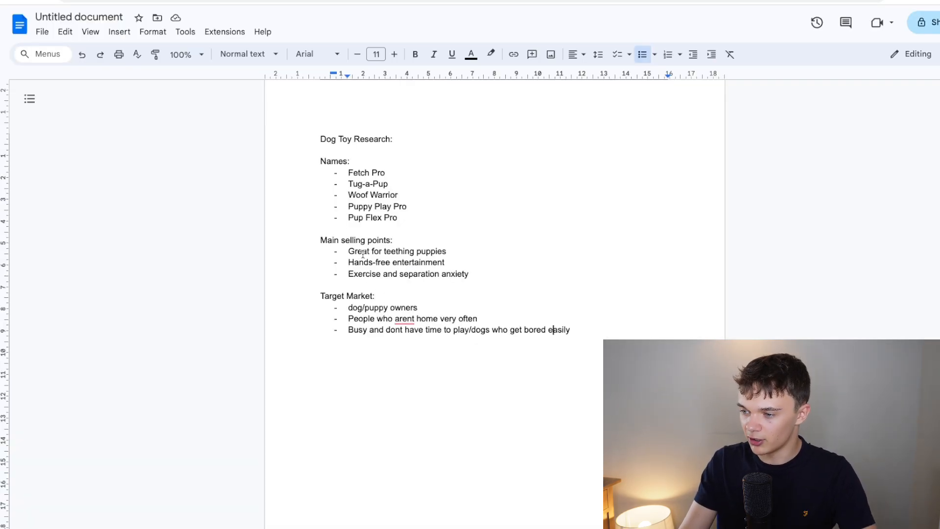
Switch to the Google Docs research notes and review the main selling points of the dog toy.
{"action": "left_click_drag", "start_coordinate": [376, 256], "coordinate": [468, 273]}
{"action": "left_click", "coordinate": [464, 273]}
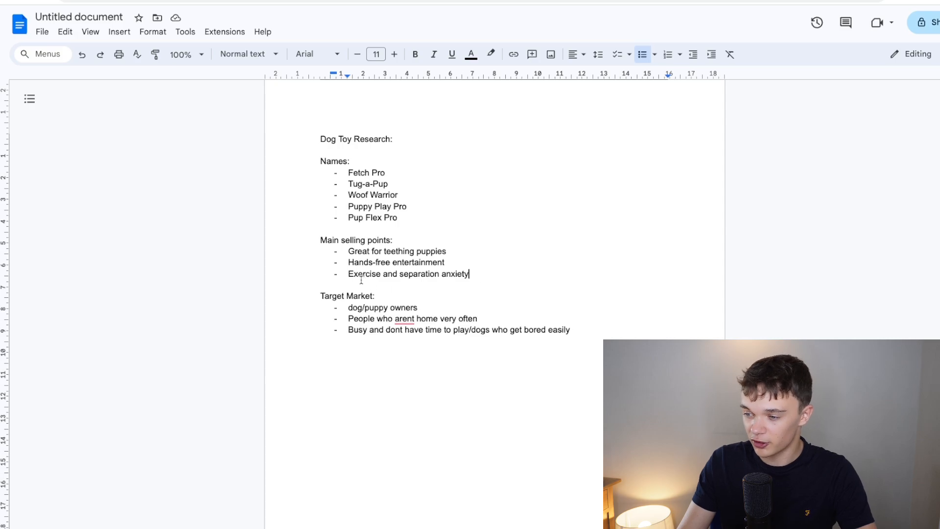
{"action": "left_click_drag", "start_coordinate": [348, 272], "coordinate": [518, 271]}
{"action": "left_click", "coordinate": [518, 271]}
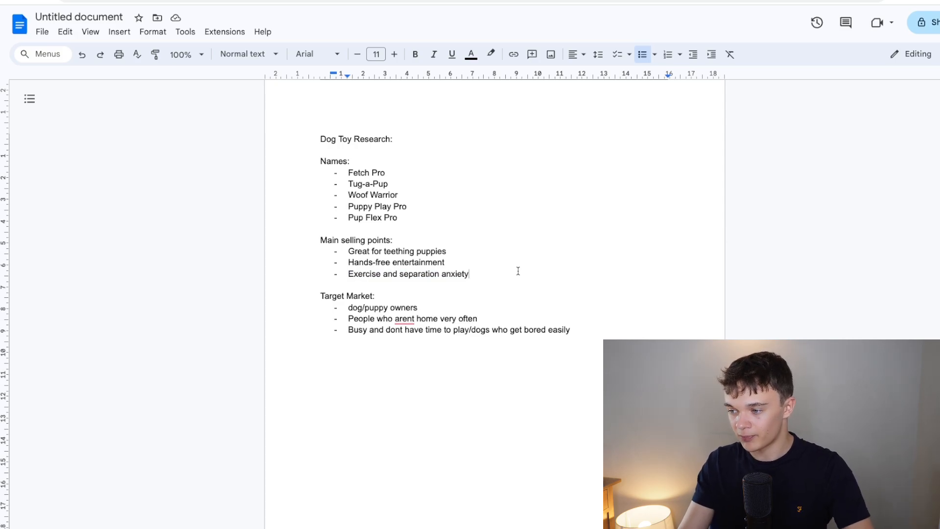
{"action": "left_click_drag", "start_coordinate": [466, 274], "coordinate": [349, 273]}
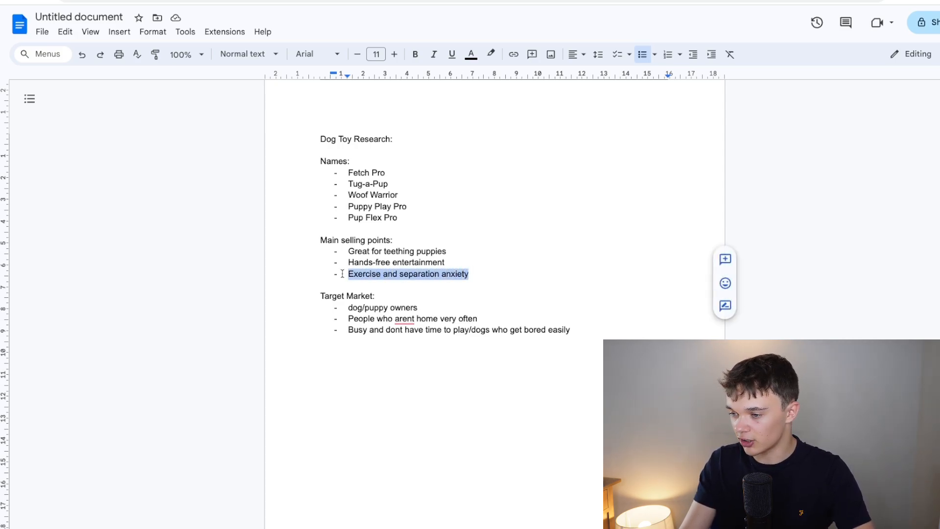
{"action": "left_click", "coordinate": [349, 273]}
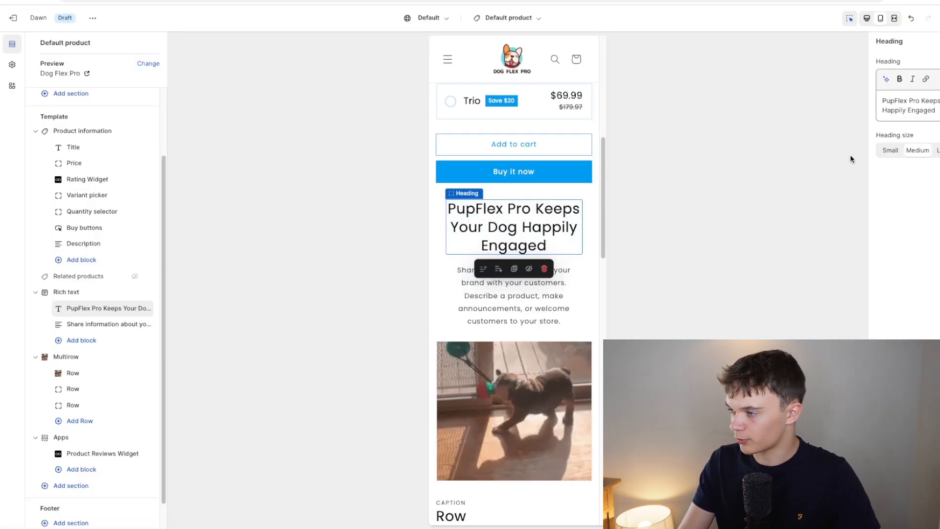
Change the Rich text heading to "Keep Your Dog Happily Engaged".
{"action": "left_click", "coordinate": [896, 100]}
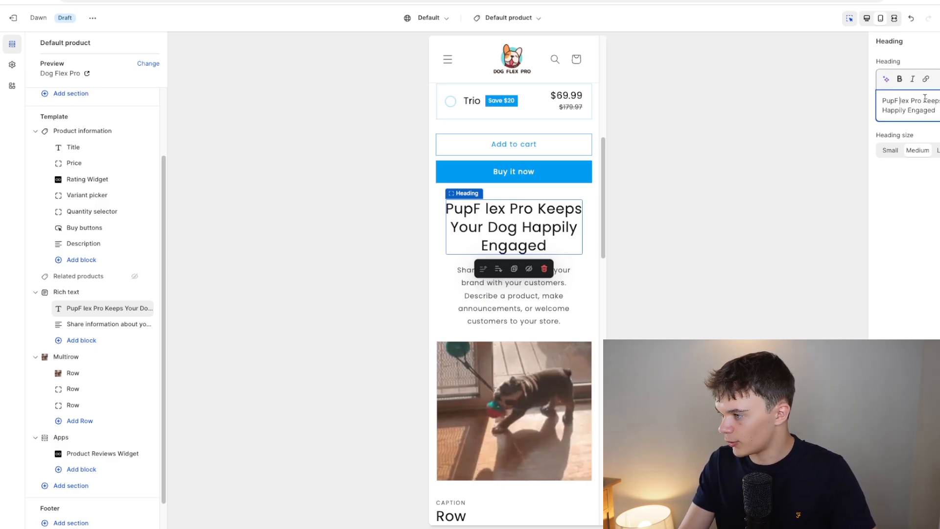
{"action": "key", "text": "BackSpace"}
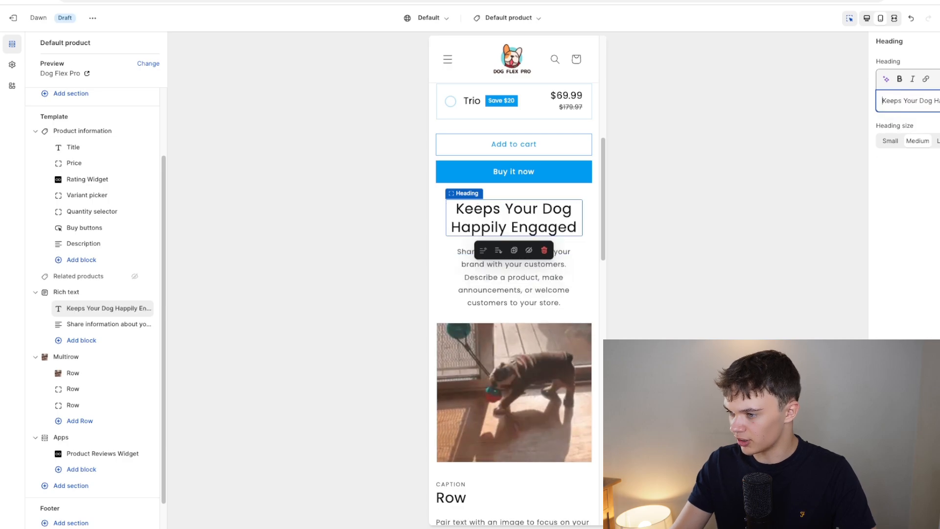
{"action": "left_click", "coordinate": [902, 100]}
{"action": "key", "text": "BackSpace"}
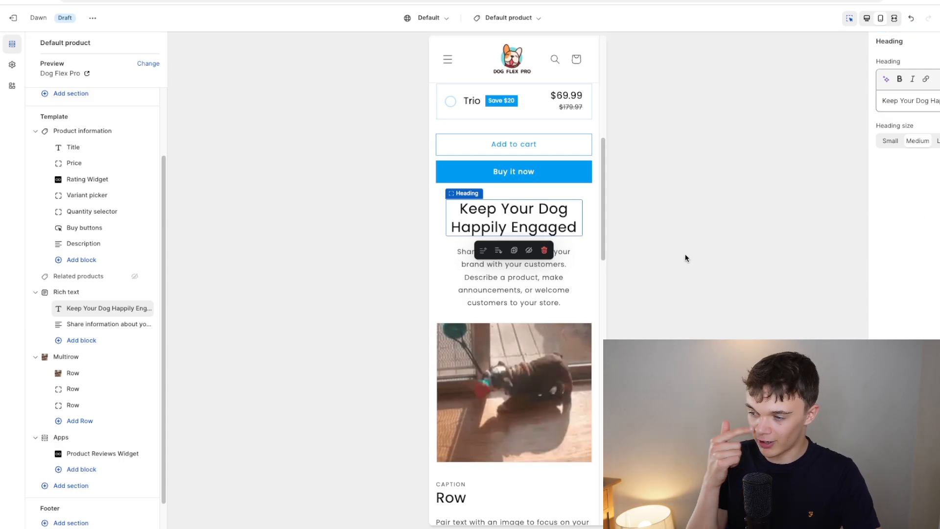
Replace the Rich text description with the paragraph beginning "Your Dog's New Best Friend! Our innovative toy provides engaging and independent play" and ending "while you're away.".
{"action": "left_click", "coordinate": [554, 278]}
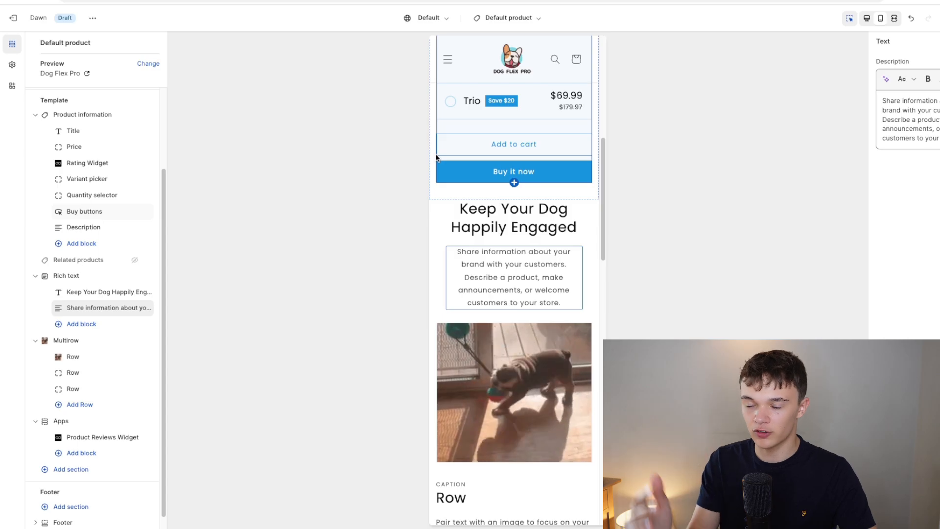
{"action": "scroll", "coordinate": [523, 390], "scroll_direction": "up", "scroll_amount": 7}
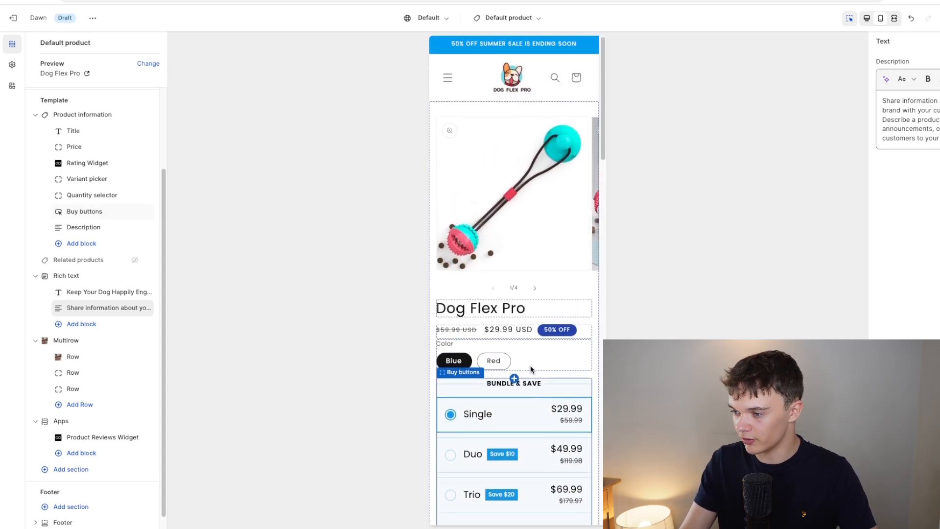
{"action": "scroll", "coordinate": [542, 259], "scroll_direction": "down", "scroll_amount": 4}
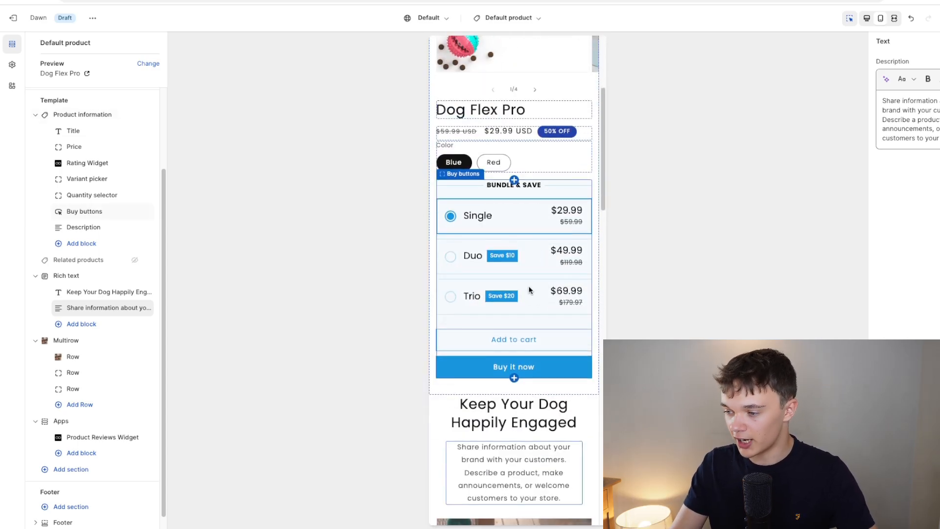
{"action": "scroll", "coordinate": [529, 291], "scroll_direction": "down", "scroll_amount": 5}
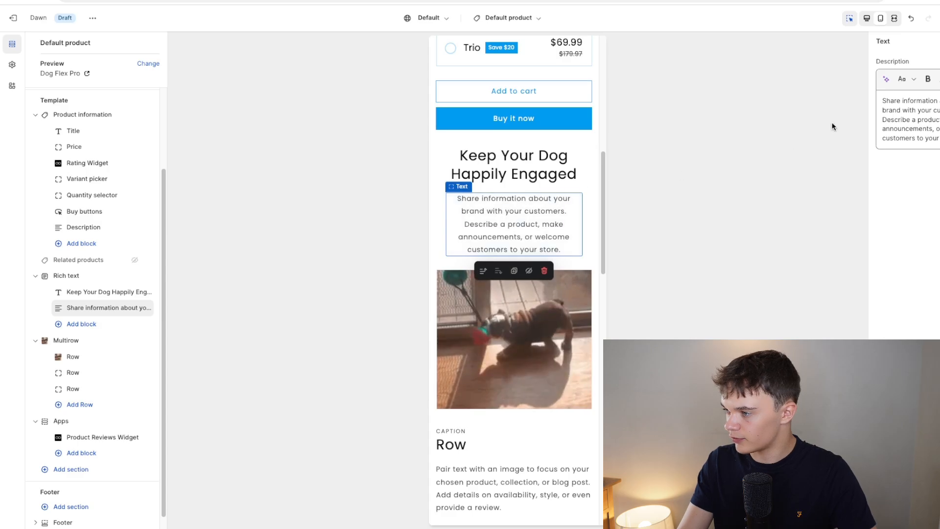
{"action": "left_click", "coordinate": [938, 119]}
{"action": "key", "text": "super+a"}
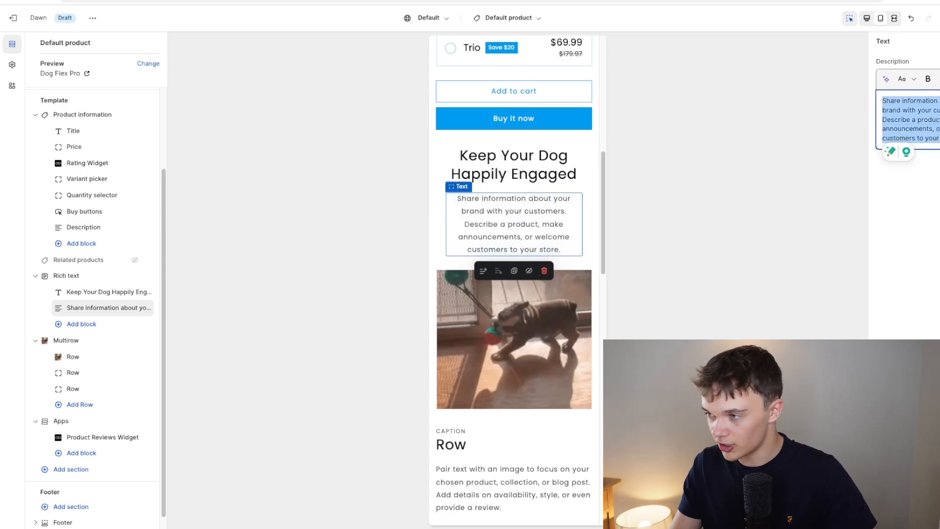
{"action": "type", "text": "Your Dog's New Best Friend! Our innovative toy provides engaging and independent play, helping to alleviate separation anxiety by keeping your furry companion entertained and mentally stimulated while you're away."}
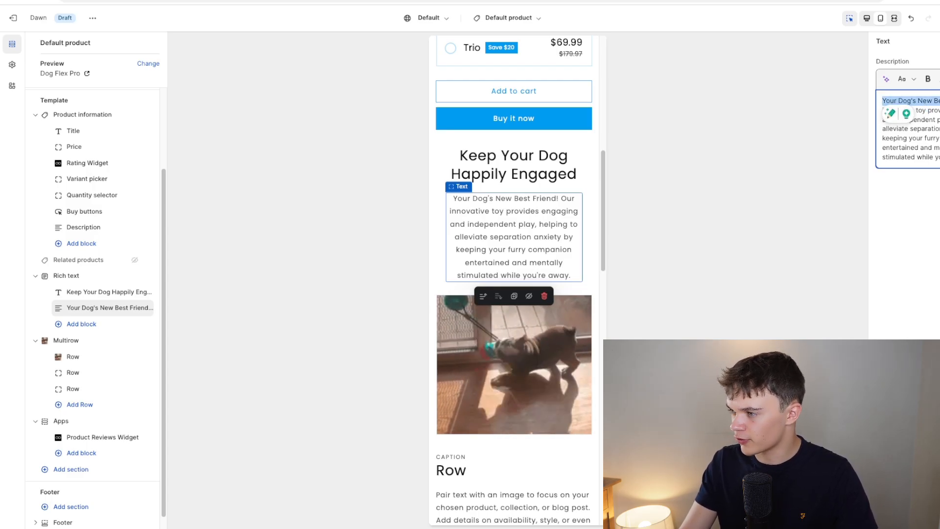
{"action": "left_click_drag", "start_coordinate": [939, 101], "coordinate": [938, 156]}
{"action": "left_click", "coordinate": [938, 157]}
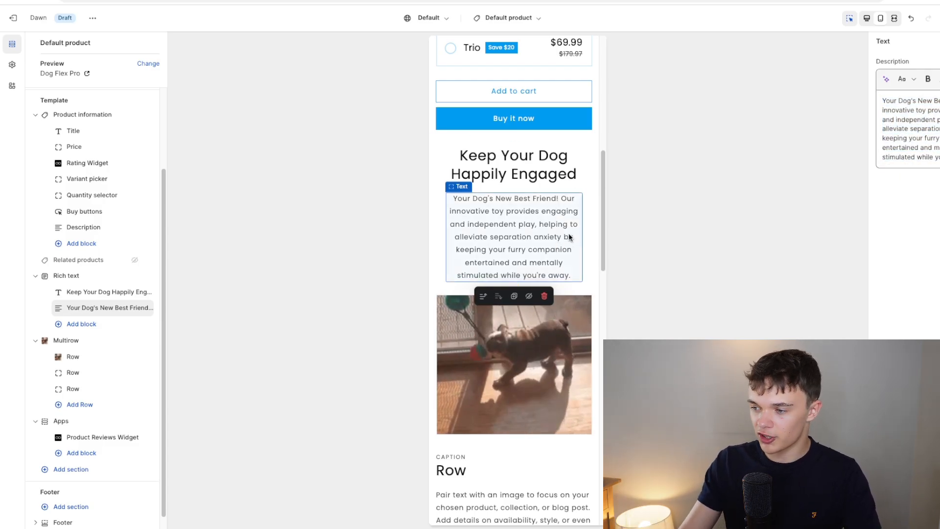
{"action": "scroll", "coordinate": [539, 157], "scroll_direction": "down", "scroll_amount": 4}
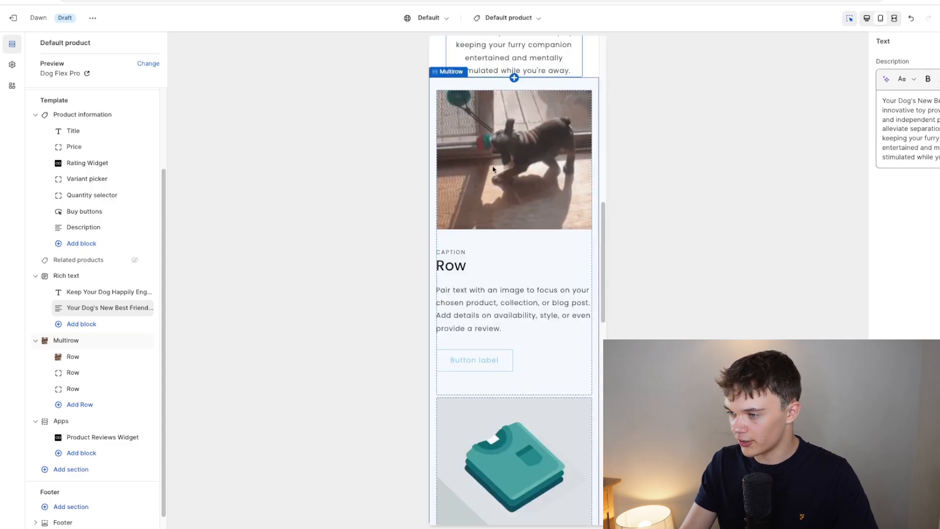
Switch from the Multirow rows to Image Extractor and look through the extracted dog toy images for a usable picture.
{"action": "left_click", "coordinate": [73, 373]}
{"action": "left_click", "coordinate": [69, 356]}
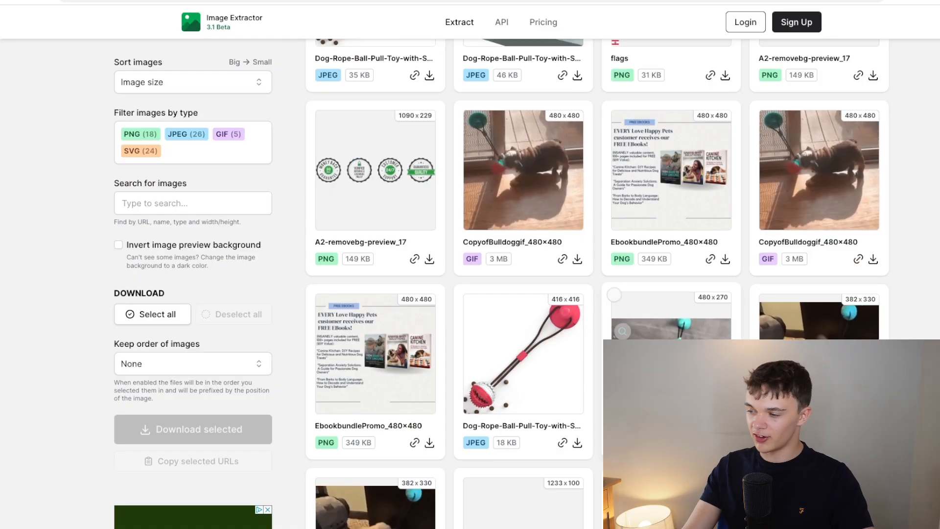
{"action": "scroll", "coordinate": [578, 261], "scroll_direction": "down", "scroll_amount": 4}
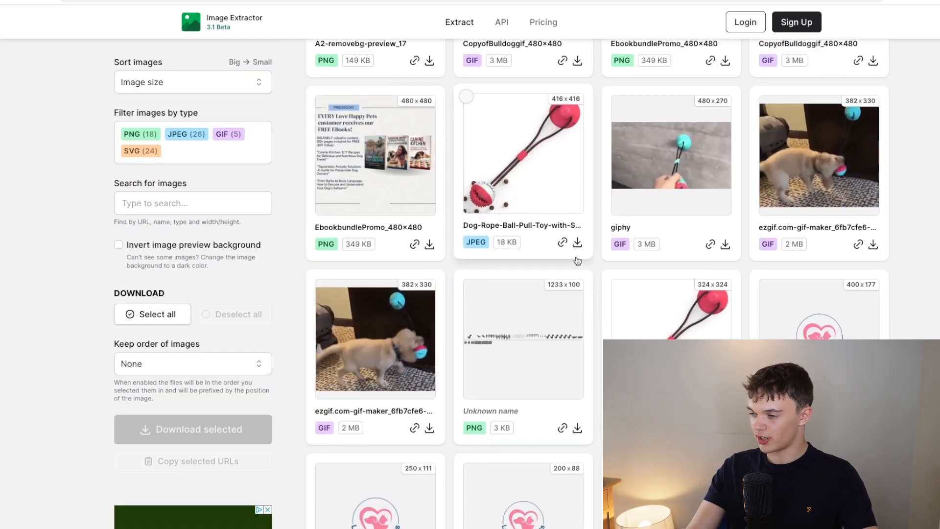
{"action": "scroll", "coordinate": [578, 261], "scroll_direction": "down", "scroll_amount": 12}
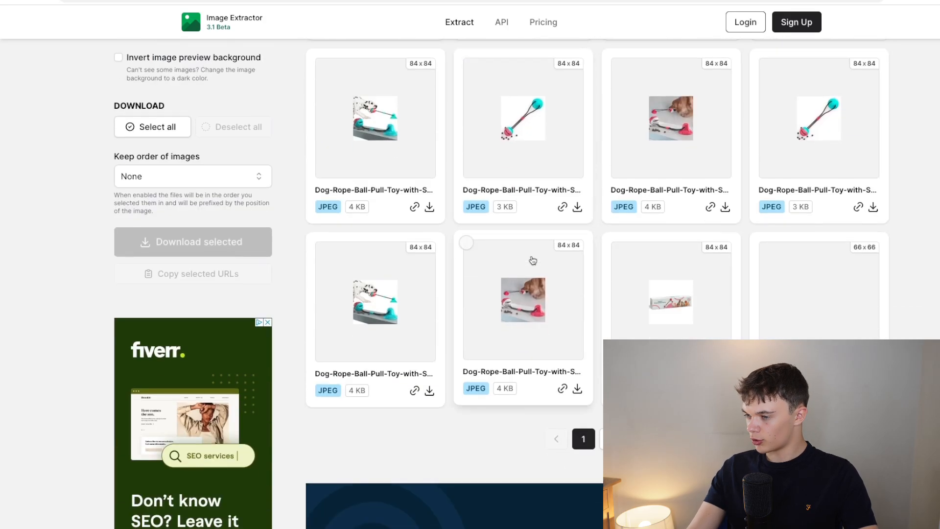
{"action": "scroll", "coordinate": [625, 235], "scroll_direction": "up", "scroll_amount": 4}
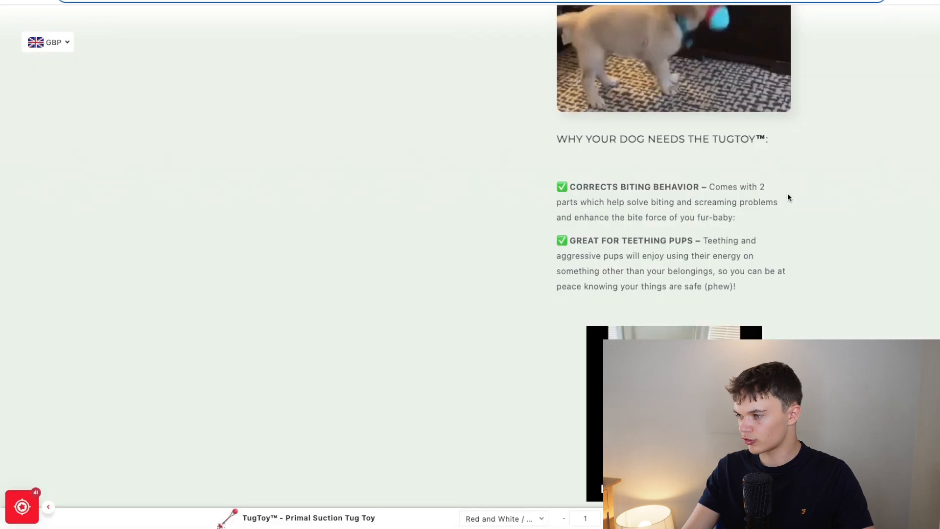
Copy "Primal Suction Tug Toy" from the competitor's product title, search AliExpress for it and open the Worldwide Pets Store dog chew ball listing.
{"action": "scroll", "coordinate": [787, 193], "scroll_direction": "up", "scroll_amount": 10}
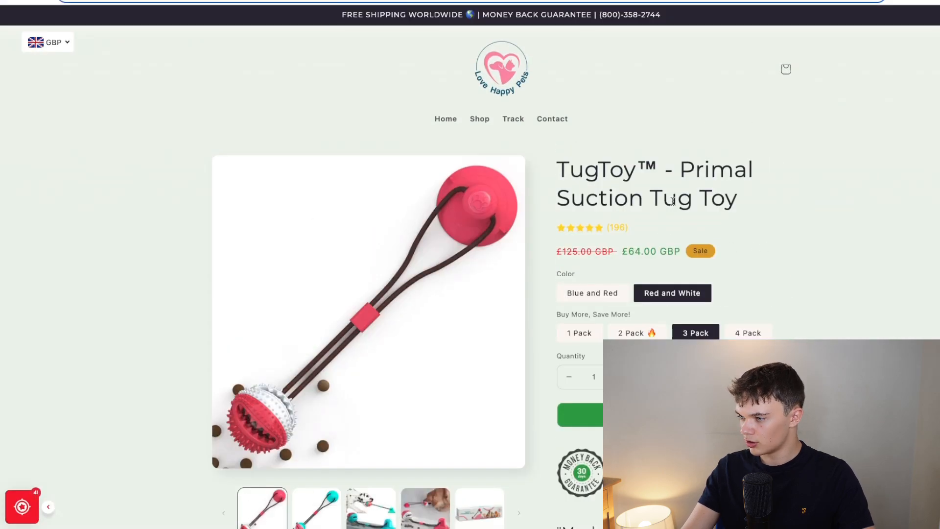
{"action": "left_click_drag", "start_coordinate": [680, 169], "coordinate": [716, 191]}
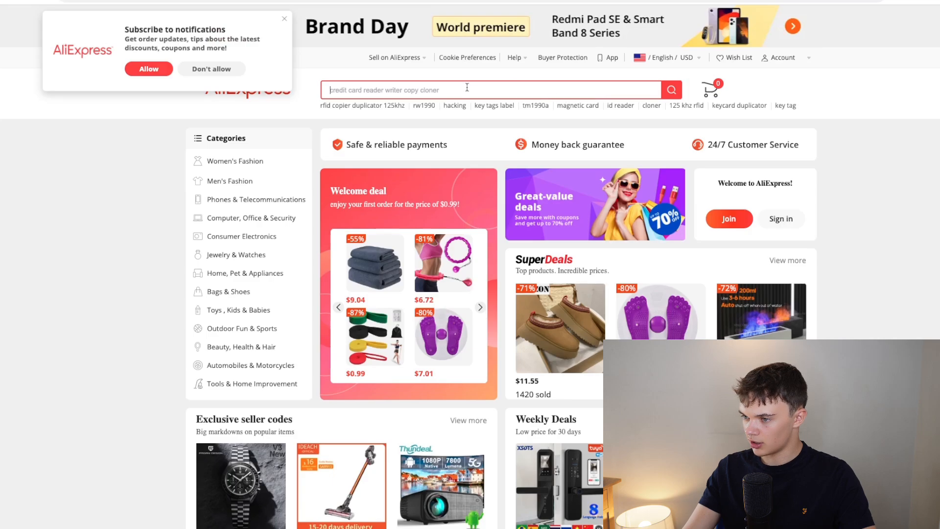
{"action": "type", "text": "Primal Suction Tug Toy"}
{"action": "key", "text": "Return"}
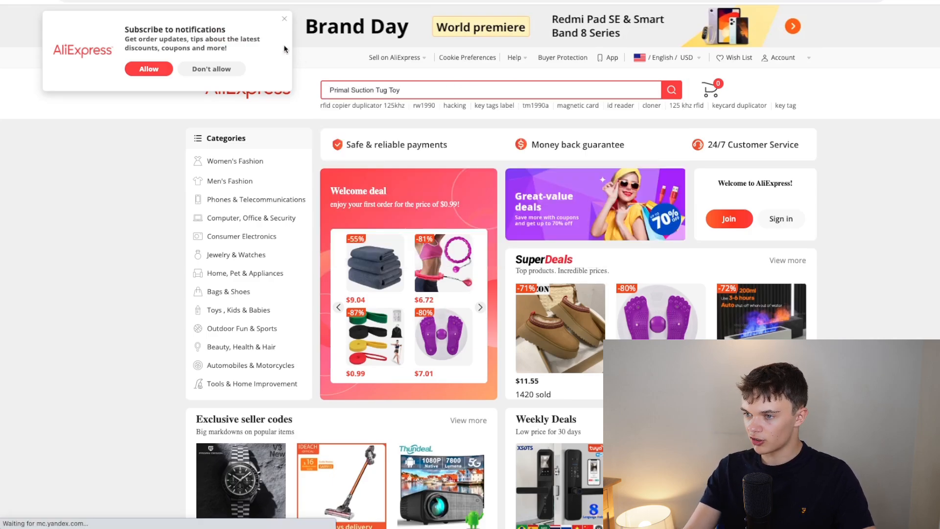
{"action": "left_click", "coordinate": [630, 249]}
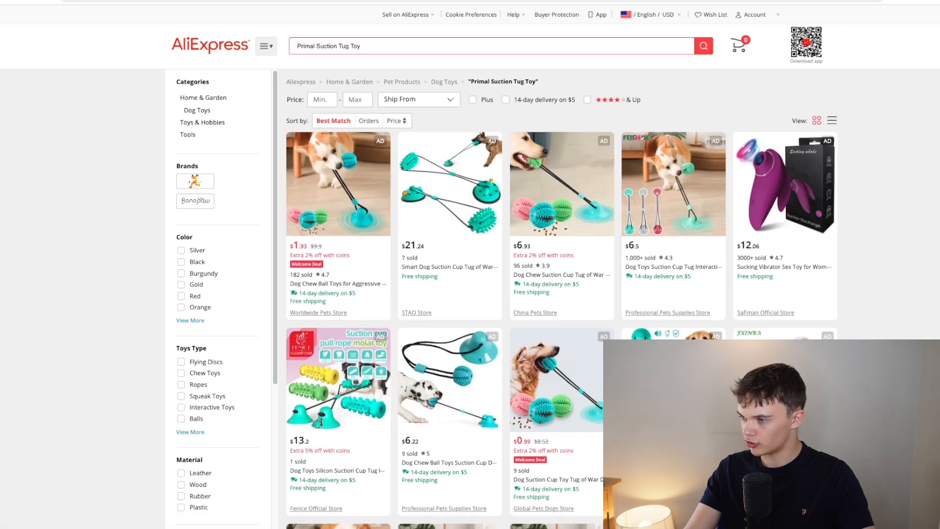
{"action": "left_click", "coordinate": [476, 249]}
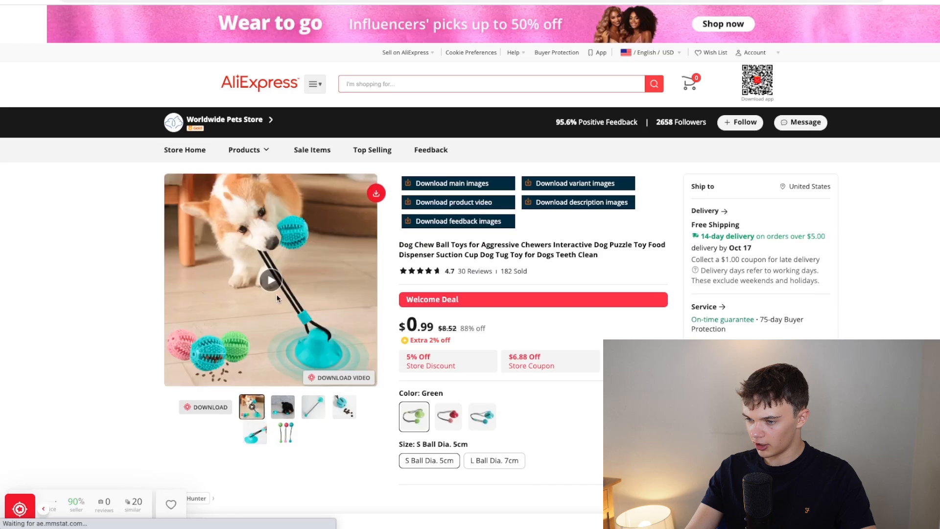
Play the AliExpress listing's product video and skim through it for usable dog footage.
{"action": "left_click", "coordinate": [272, 280]}
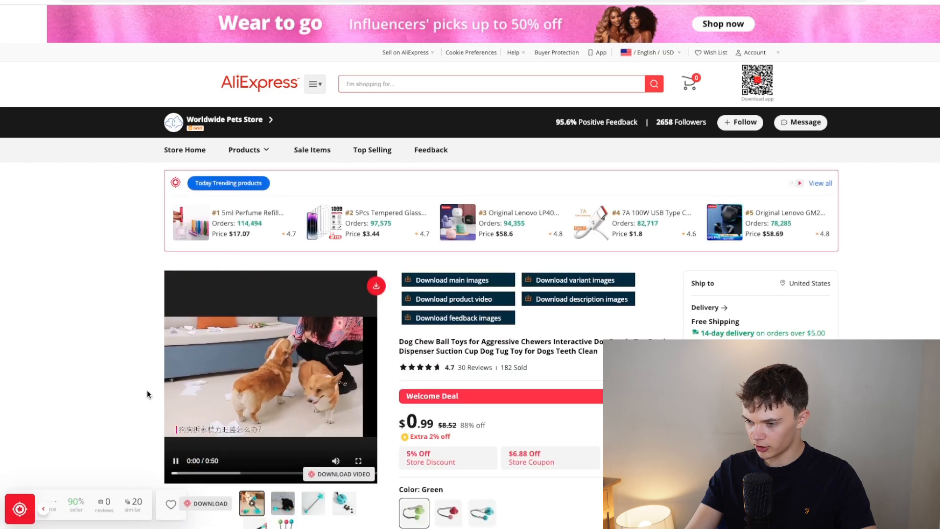
{"action": "scroll", "coordinate": [147, 390], "scroll_direction": "down", "scroll_amount": 2}
{"action": "left_click", "coordinate": [222, 407]}
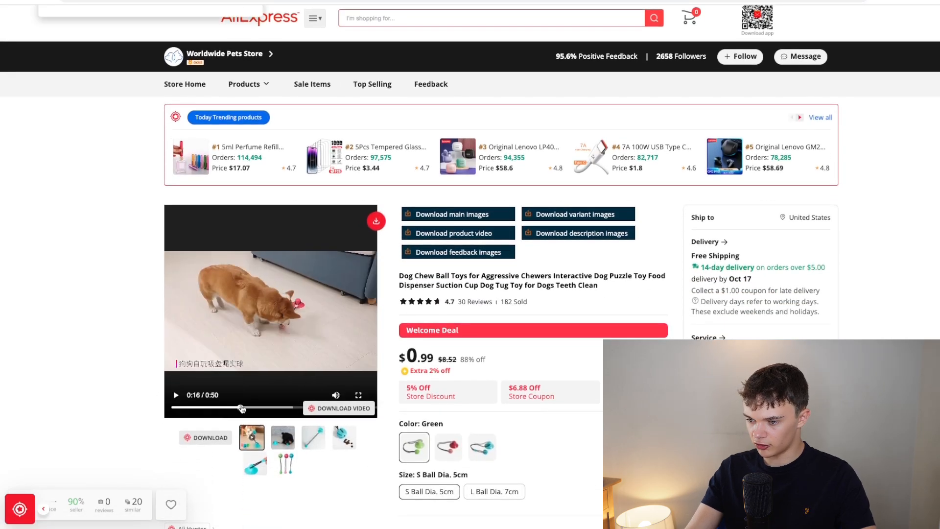
{"action": "mouse_move", "coordinate": [242, 408]}
{"action": "left_mouse_down"}
{"action": "mouse_move", "coordinate": [287, 409]}
{"action": "mouse_move", "coordinate": [247, 409]}
{"action": "left_mouse_up"}
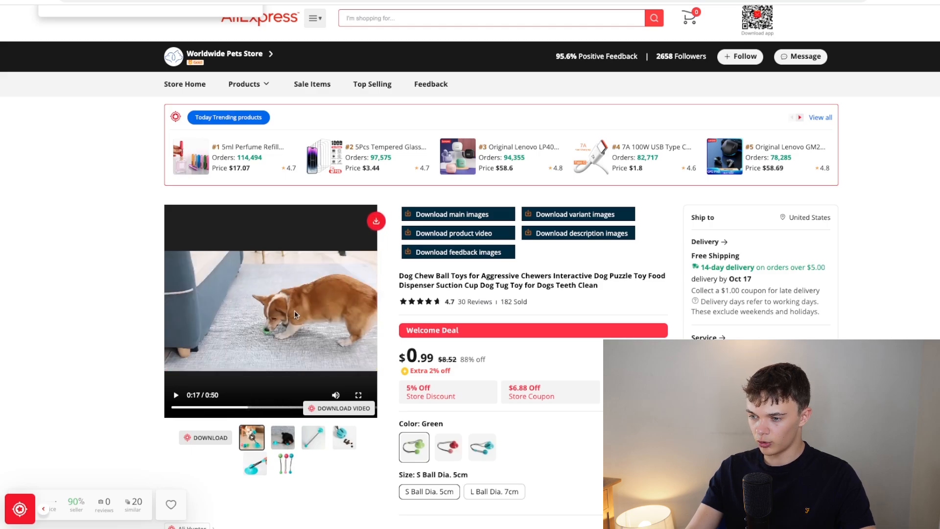
View the listing's black dog photo and download the product's main images.
{"action": "scroll", "coordinate": [339, 341], "scroll_direction": "down", "scroll_amount": 3}
{"action": "left_click", "coordinate": [279, 350]}
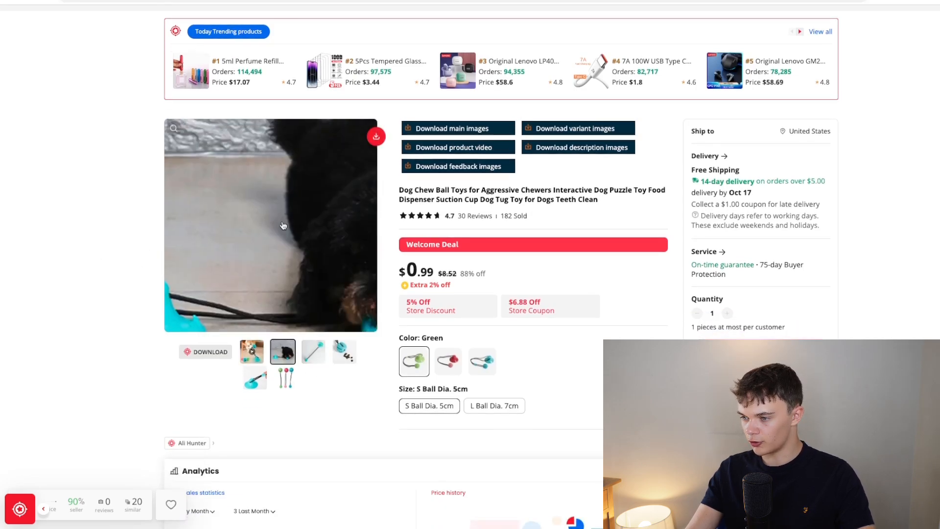
{"action": "left_click", "coordinate": [480, 130]}
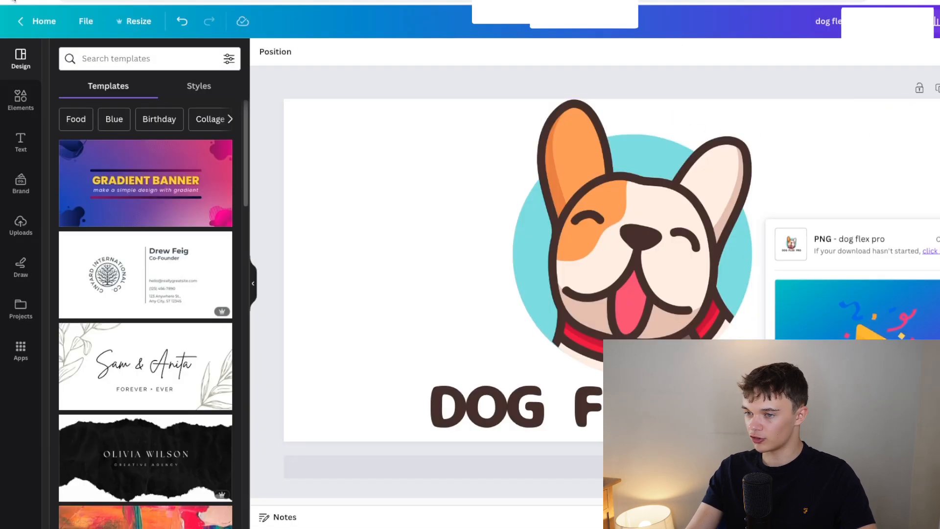
Switch to the Canva logo design, resize it to 1,000 × 1,000 px, and add a second page with the green, red and blue toys photo.
{"action": "left_click", "coordinate": [138, 21]}
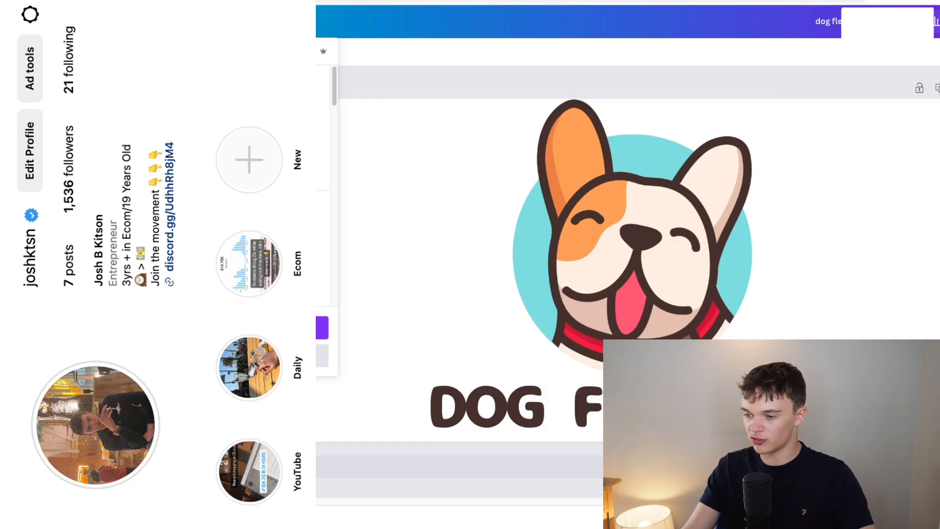
{"action": "left_click", "coordinate": [325, 349]}
{"action": "left_click", "coordinate": [789, 88]}
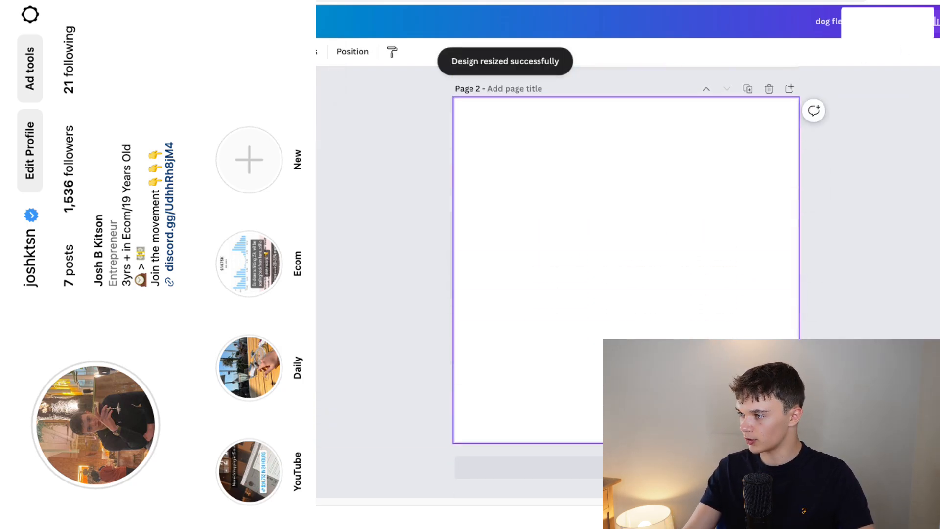
{"action": "left_click_drag", "start_coordinate": [881, 56], "coordinate": [680, 171]}
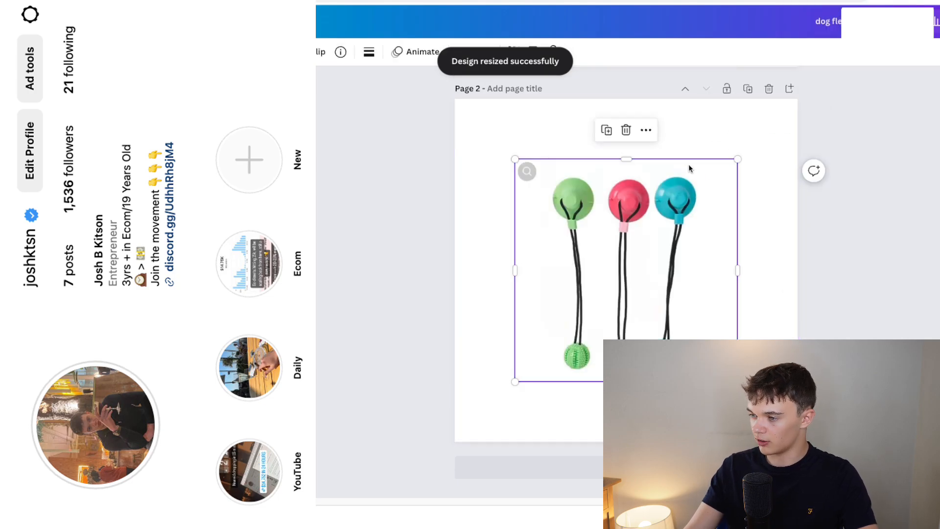
Add pages 3, 4 and 5 to the design and place a different downloaded product photo on each.
{"action": "left_click", "coordinate": [789, 88]}
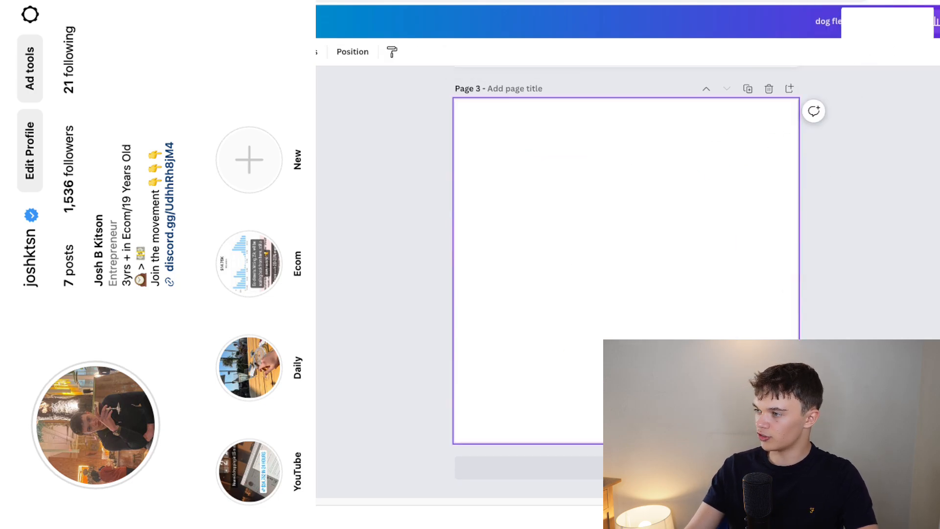
{"action": "left_click", "coordinate": [935, 21]}
{"action": "left_click_drag", "start_coordinate": [881, 100], "coordinate": [636, 210]}
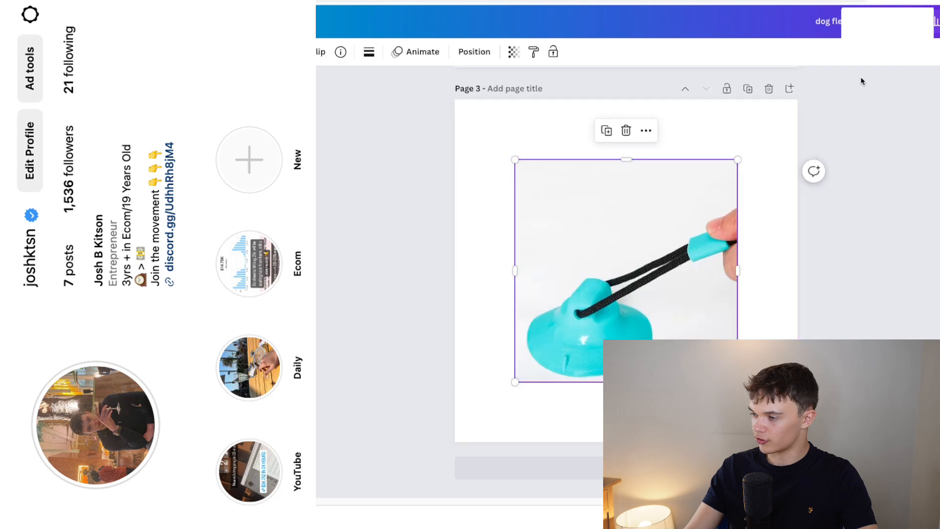
{"action": "left_click", "coordinate": [790, 89]}
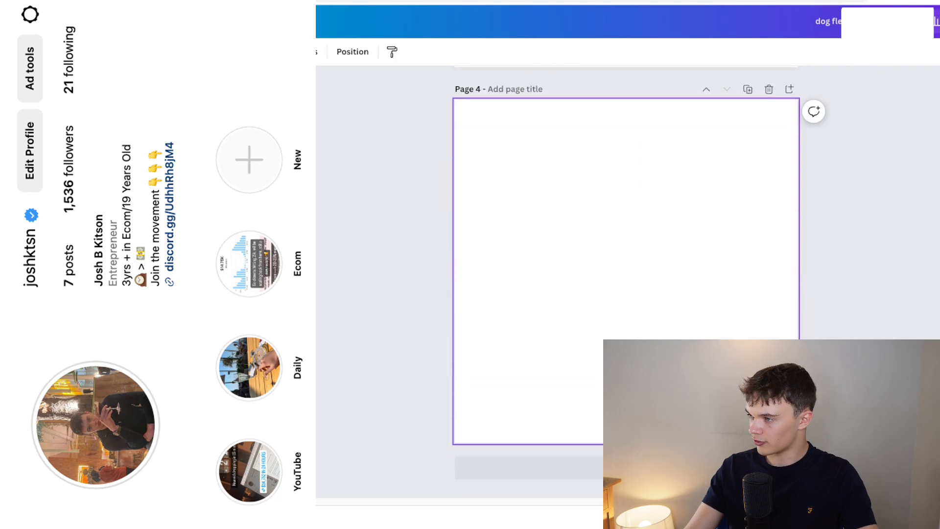
{"action": "left_click", "coordinate": [935, 21]}
{"action": "left_click_drag", "start_coordinate": [881, 161], "coordinate": [698, 180]}
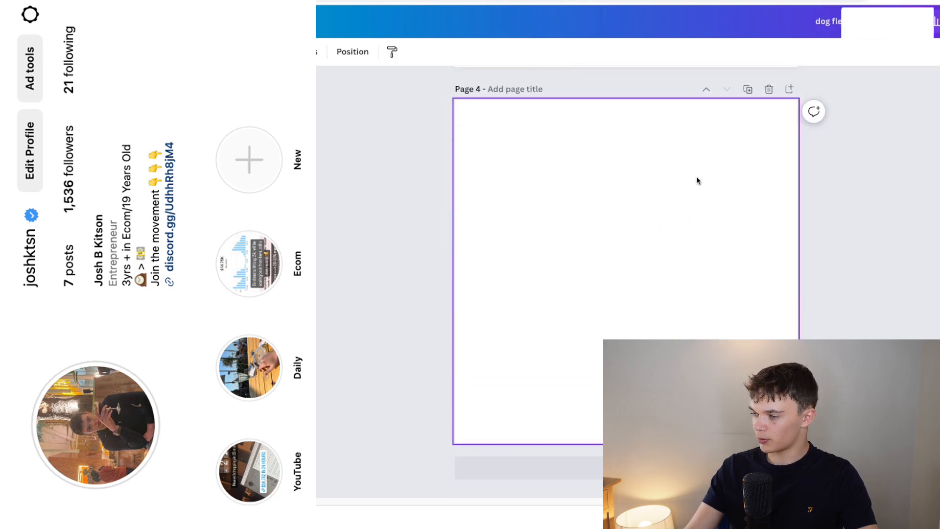
{"action": "left_click", "coordinate": [789, 88]}
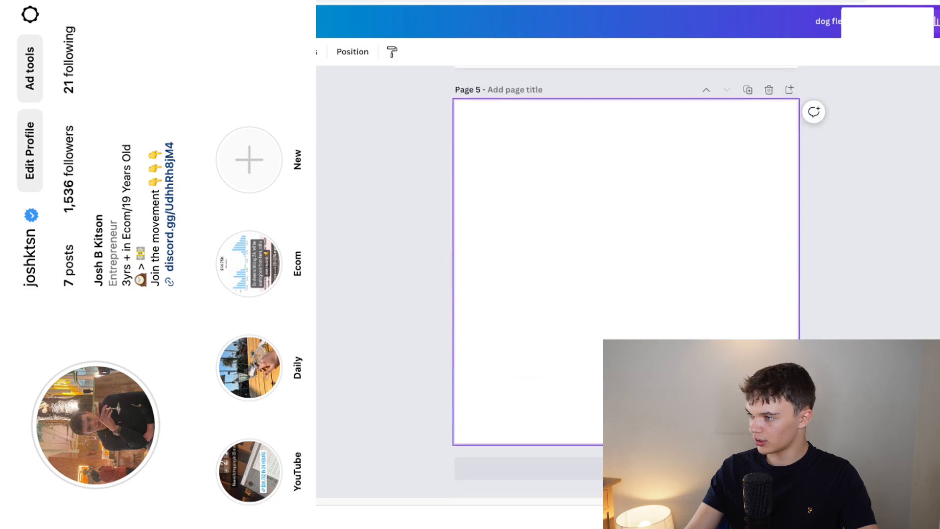
{"action": "left_click", "coordinate": [936, 21]}
{"action": "left_click_drag", "start_coordinate": [868, 226], "coordinate": [594, 236]}
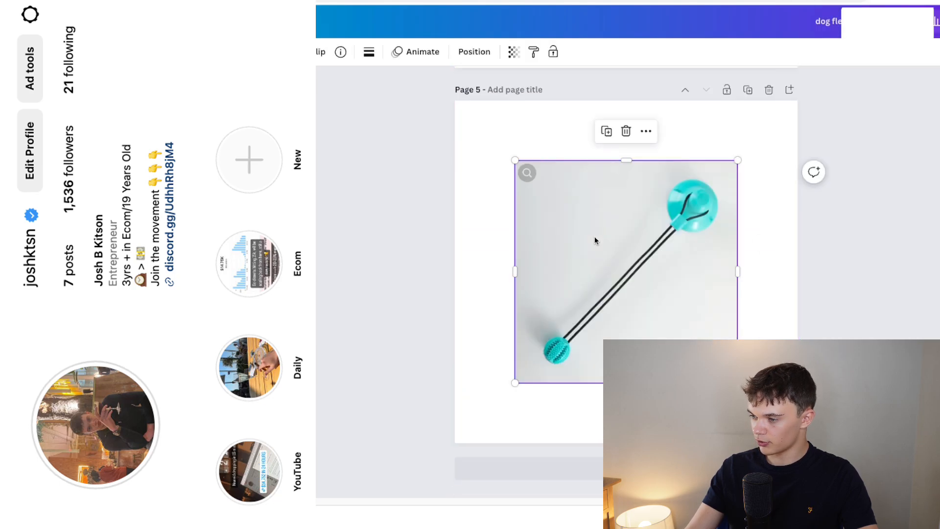
Add page 6 with the photo of the black dog and the toy, and enlarge the photo to fill the whole page.
{"action": "left_click", "coordinate": [789, 89]}
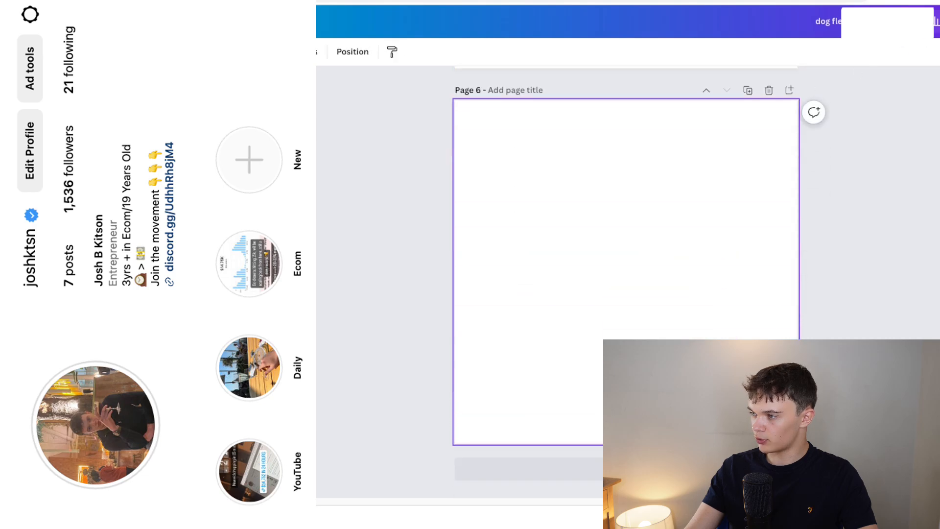
{"action": "left_click", "coordinate": [936, 21]}
{"action": "left_click_drag", "start_coordinate": [867, 225], "coordinate": [475, 237]}
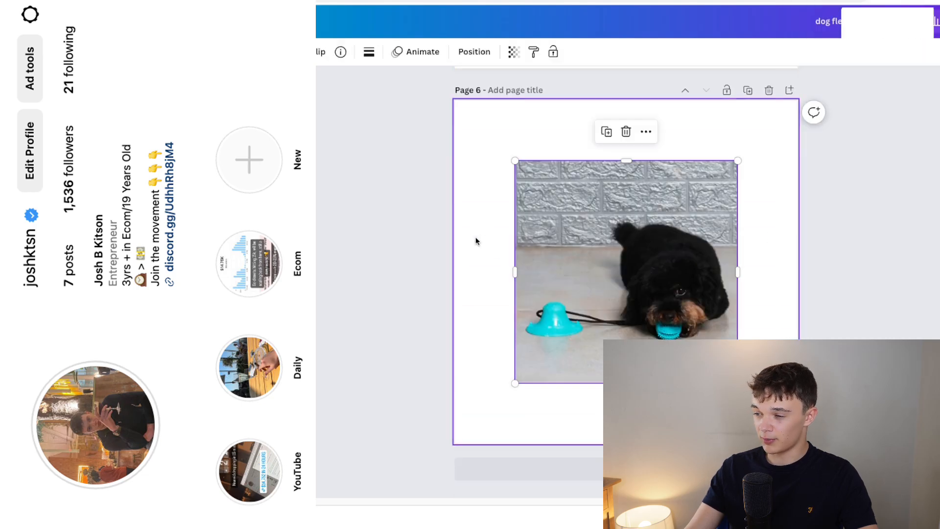
{"action": "left_click_drag", "start_coordinate": [571, 244], "coordinate": [509, 186]}
{"action": "left_click_drag", "start_coordinate": [676, 322], "coordinate": [803, 448]}
{"action": "left_click", "coordinate": [840, 435]}
{"action": "left_click", "coordinate": [521, 152]}
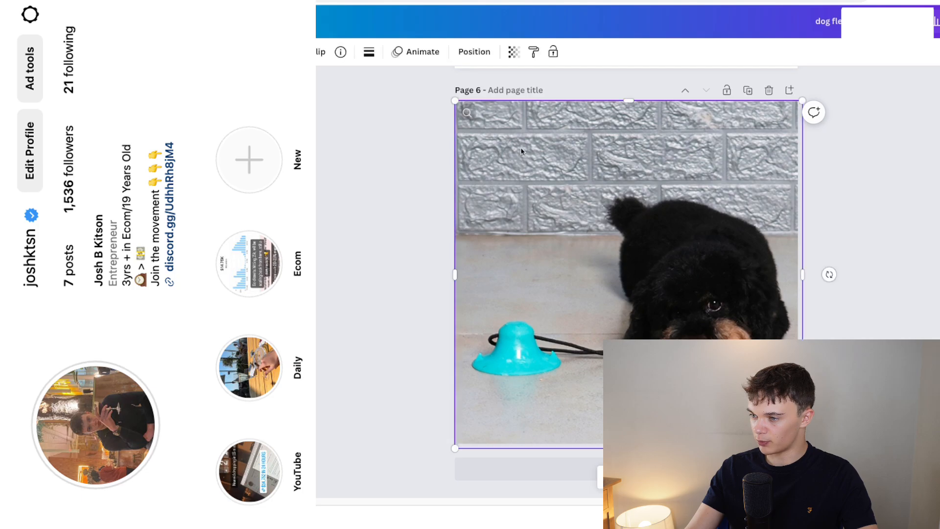
{"action": "left_click_drag", "start_coordinate": [452, 100], "coordinate": [441, 94]}
{"action": "left_click", "coordinate": [365, 113]}
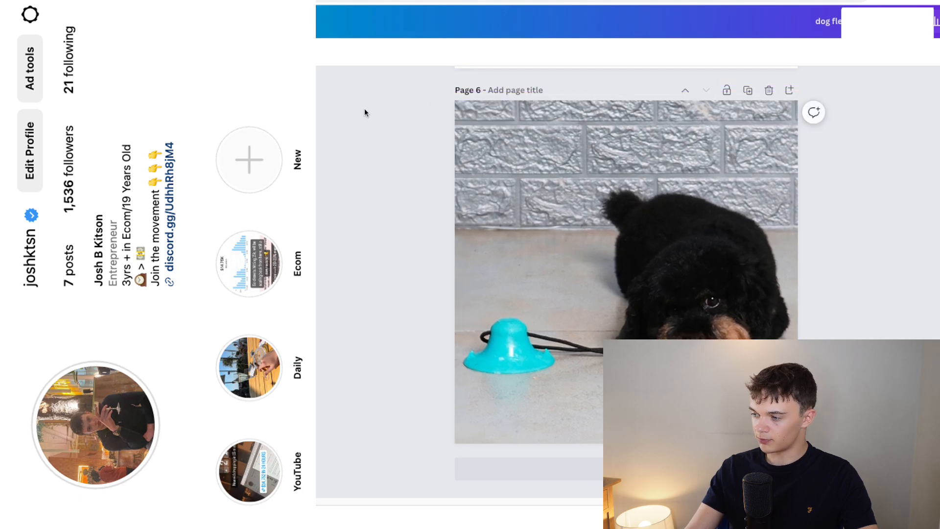
{"action": "left_click", "coordinate": [641, 262]}
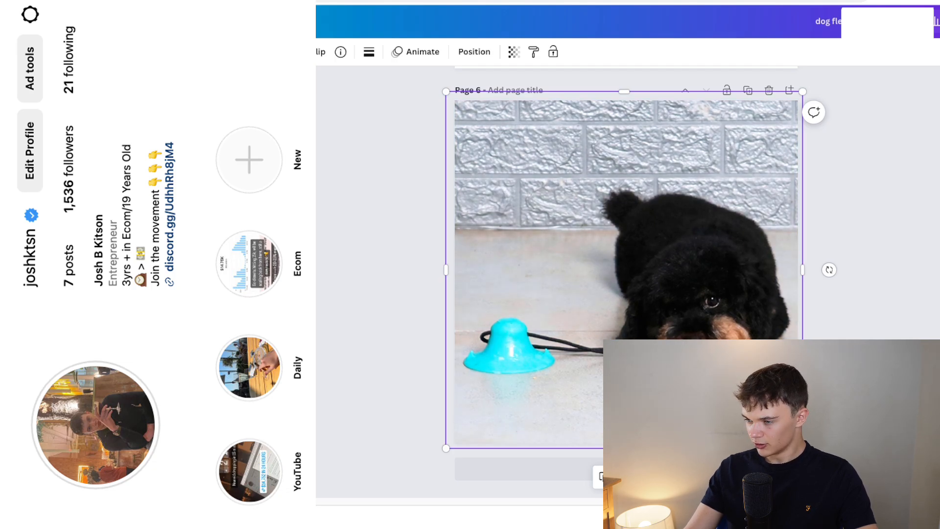
{"action": "left_click", "coordinate": [384, 317]}
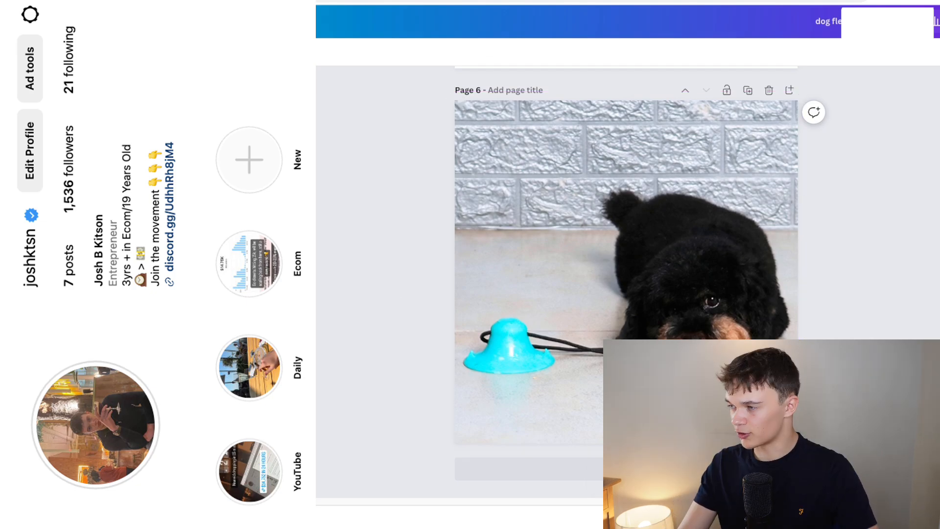
Download page 6 of the design as a JPG file.
{"action": "left_click", "coordinate": [939, 21]}
{"action": "left_click", "coordinate": [850, 308]}
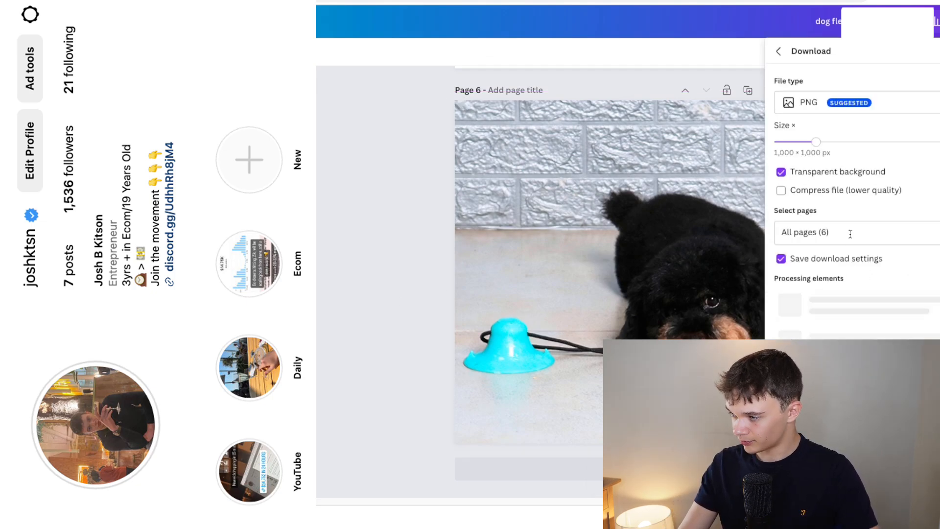
{"action": "left_click", "coordinate": [850, 233]}
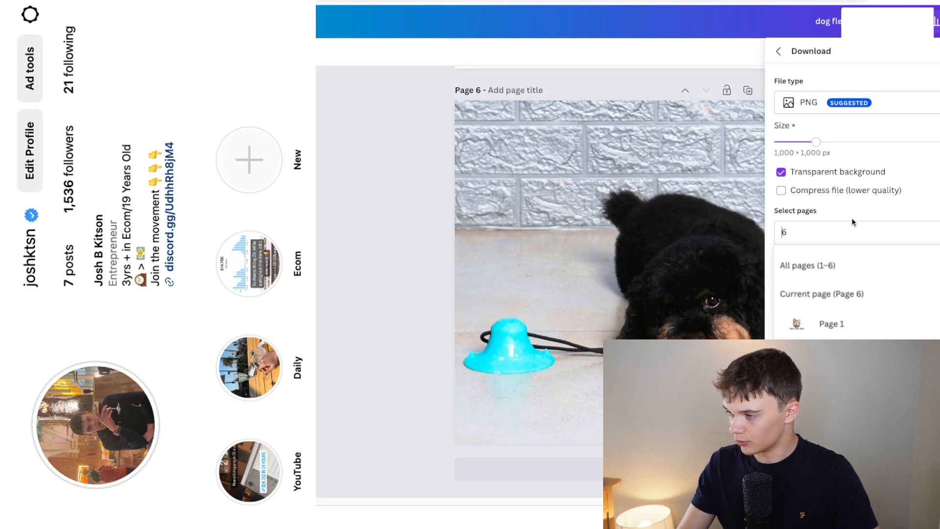
{"action": "left_click", "coordinate": [852, 219]}
{"action": "left_click", "coordinate": [838, 100]}
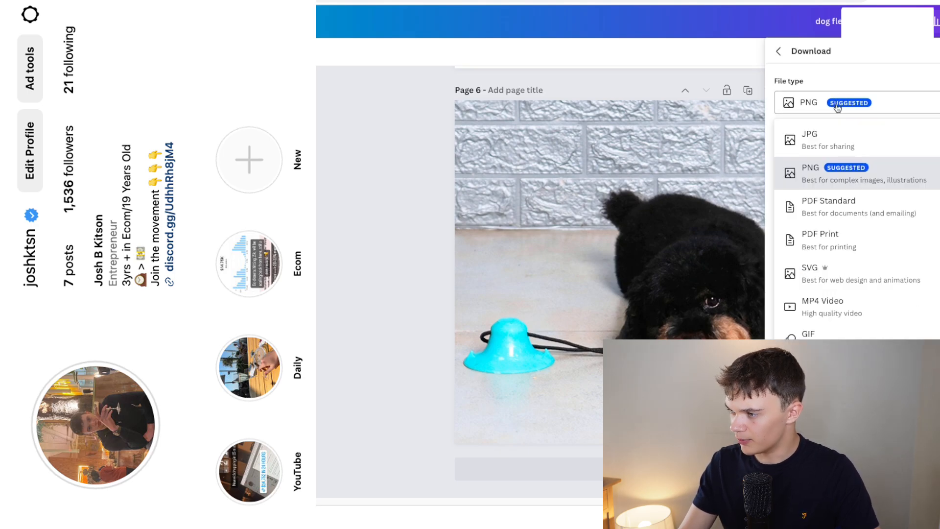
{"action": "left_click", "coordinate": [840, 142]}
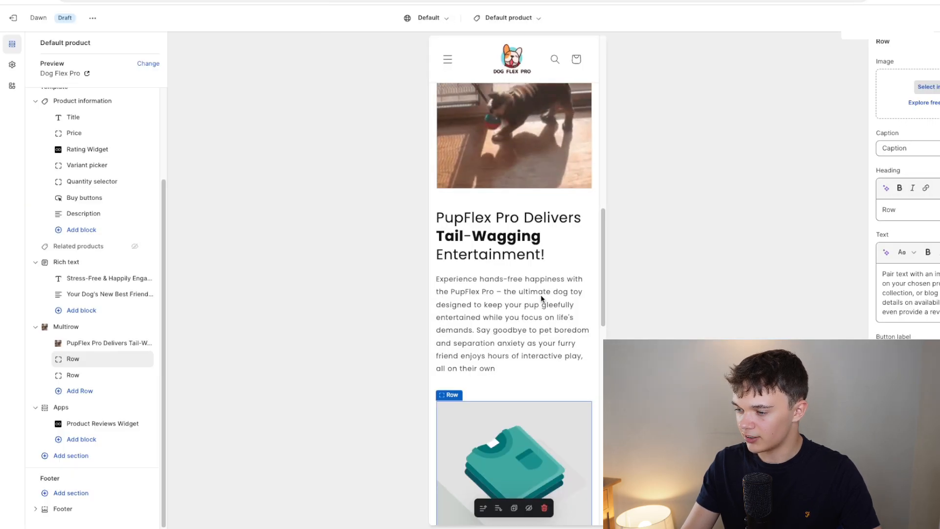
Switch back to the Shopify theme editor and set the downloaded black dog JPG as the second Multirow row's image.
{"action": "scroll", "coordinate": [540, 294], "scroll_direction": "down", "scroll_amount": 3}
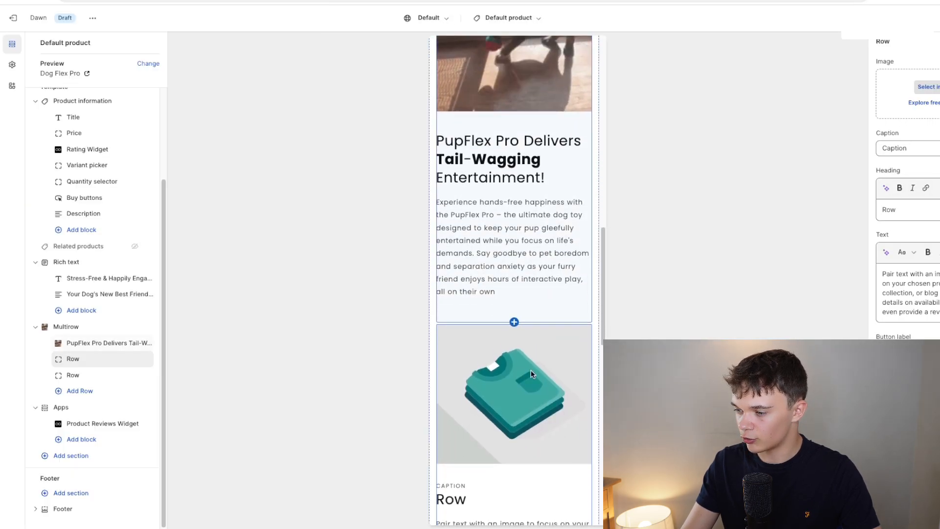
{"action": "left_click_drag", "start_coordinate": [827, 18], "coordinate": [912, 94]}
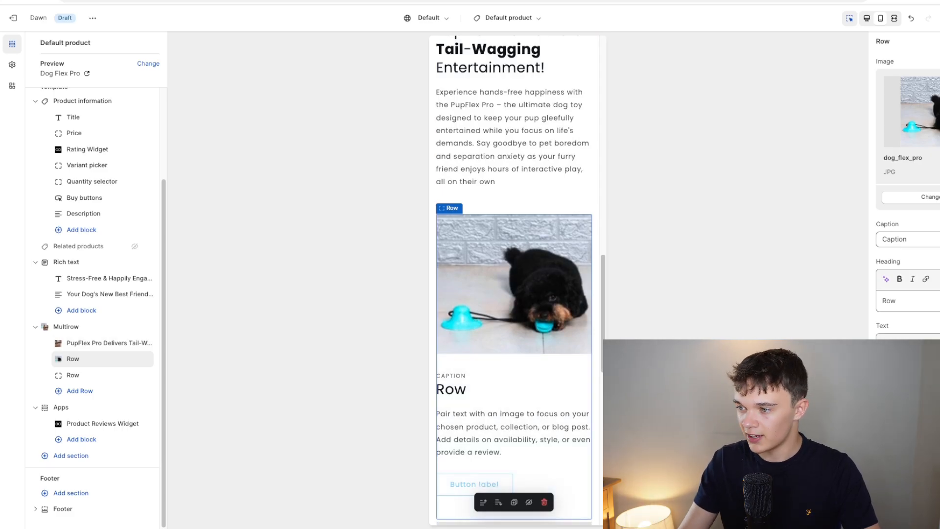
Review the Rich text section and the three Multirow rows in the mobile preview of the product page.
{"action": "scroll", "coordinate": [514, 294], "scroll_direction": "up", "scroll_amount": 10}
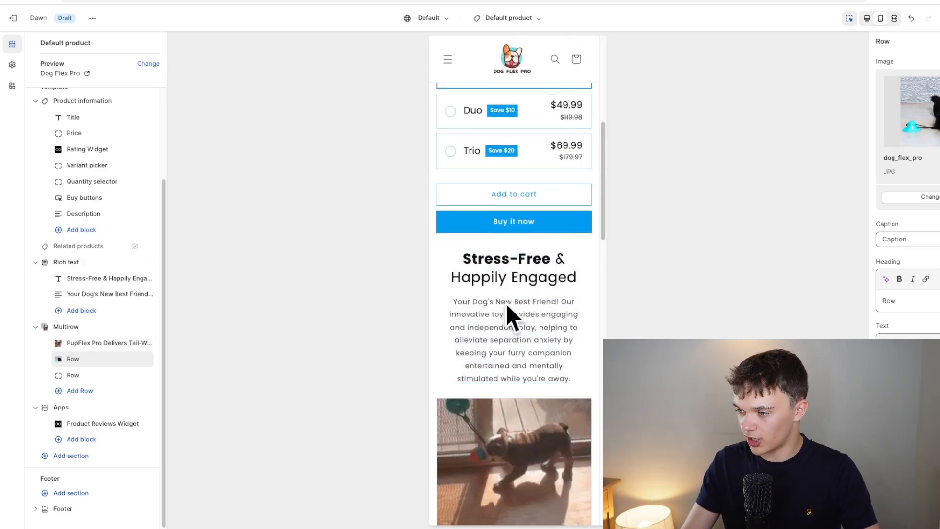
{"action": "scroll", "coordinate": [519, 265], "scroll_direction": "down", "scroll_amount": 5}
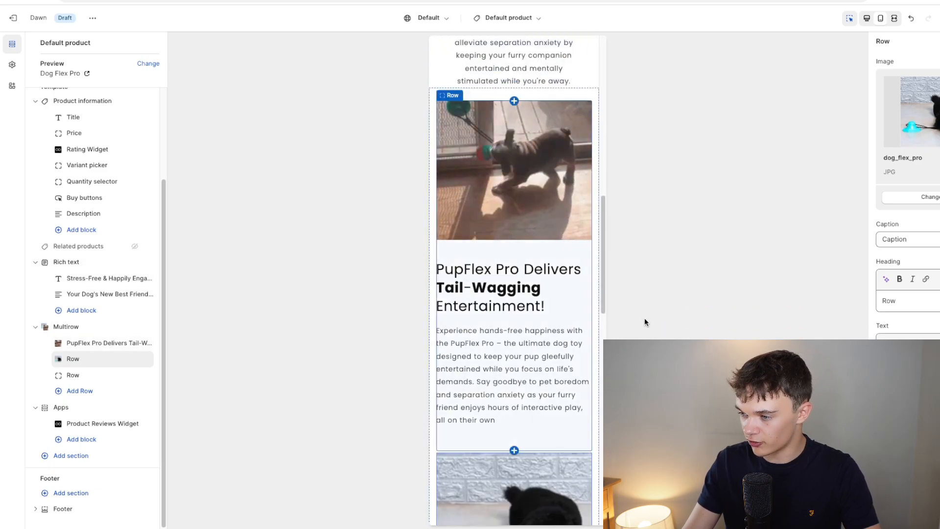
{"action": "scroll", "coordinate": [460, 293], "scroll_direction": "down", "scroll_amount": 5}
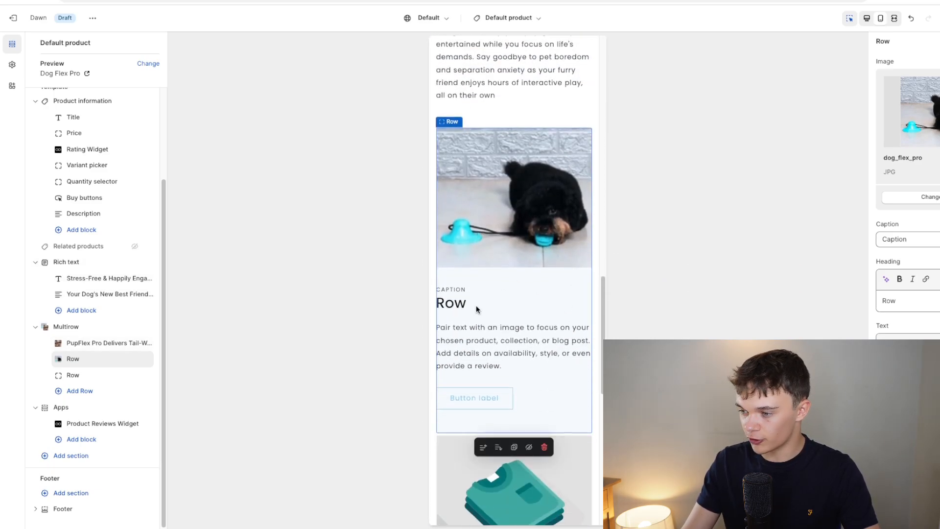
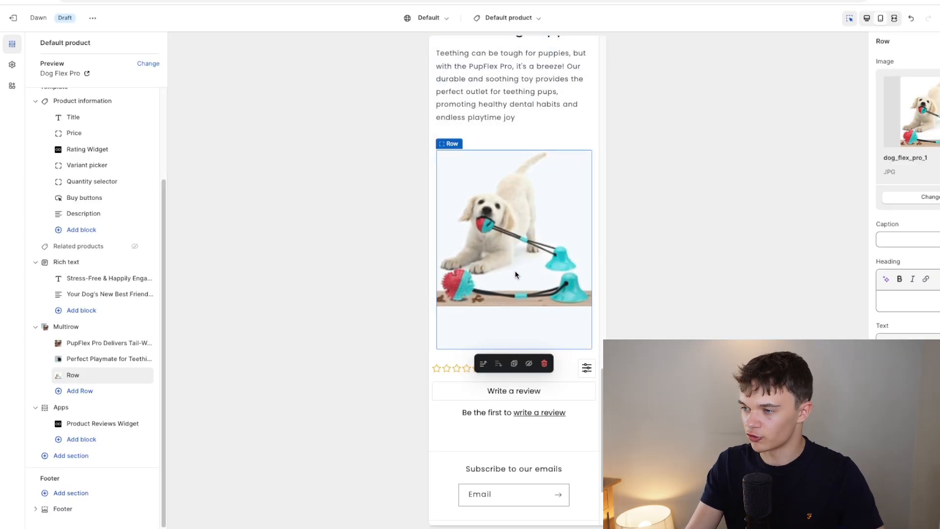
{"action": "scroll", "coordinate": [515, 275], "scroll_direction": "up", "scroll_amount": 10}
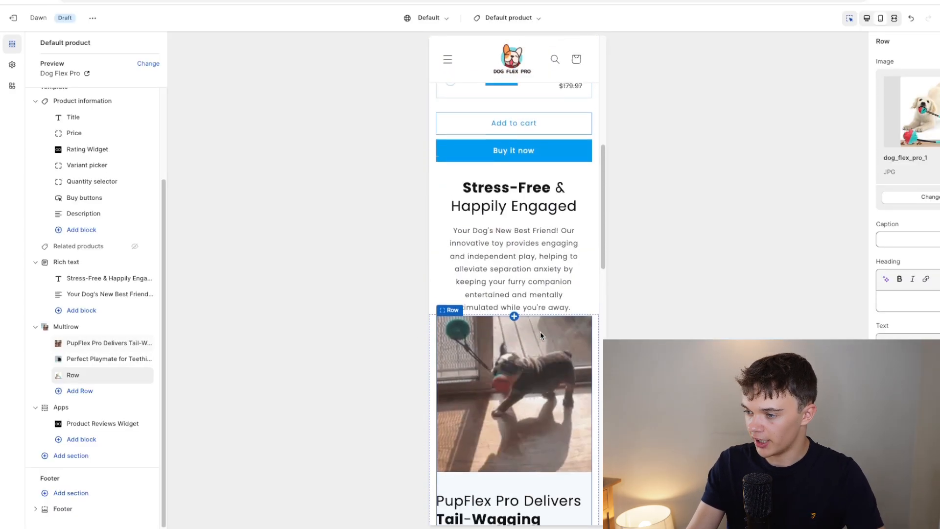
{"action": "scroll", "coordinate": [539, 331], "scroll_direction": "down", "scroll_amount": 10}
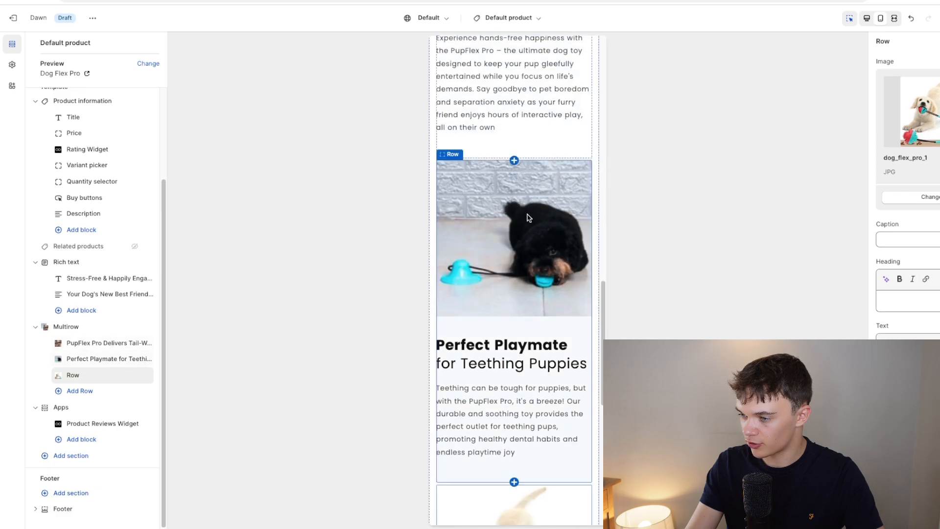
{"action": "scroll", "coordinate": [528, 218], "scroll_direction": "down", "scroll_amount": 4}
{"action": "scroll", "coordinate": [530, 325], "scroll_direction": "up", "scroll_amount": 5}
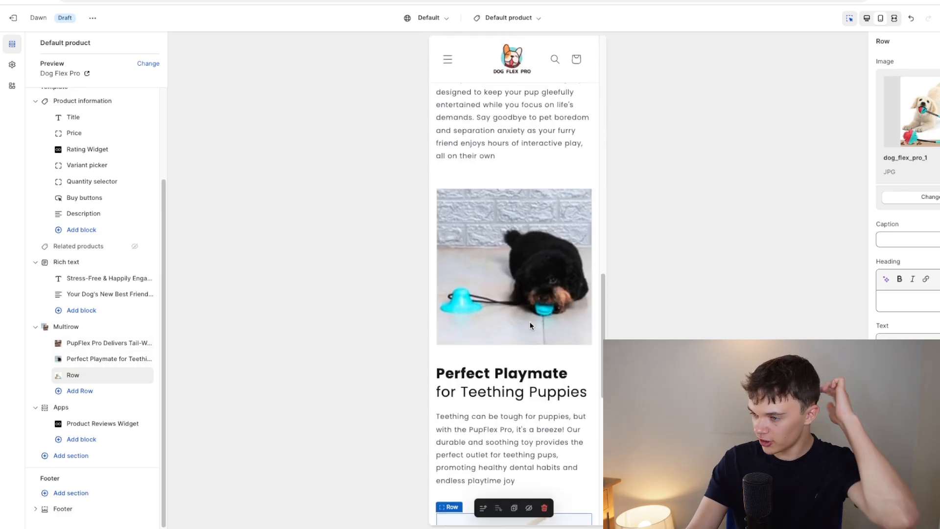
{"action": "scroll", "coordinate": [528, 320], "scroll_direction": "up", "scroll_amount": 3}
{"action": "scroll", "coordinate": [535, 324], "scroll_direction": "down", "scroll_amount": 2}
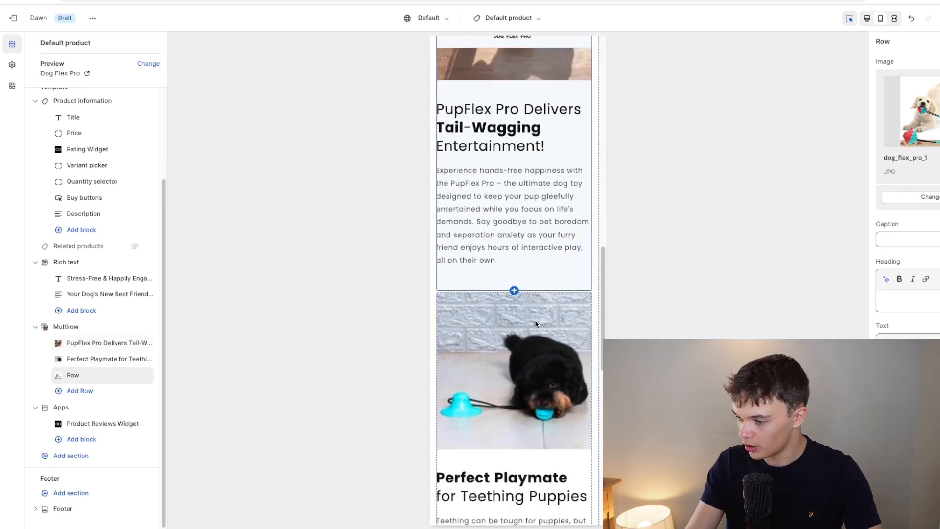
{"action": "scroll", "coordinate": [535, 324], "scroll_direction": "down", "scroll_amount": 2}
{"action": "scroll", "coordinate": [466, 222], "scroll_direction": "down", "scroll_amount": 2}
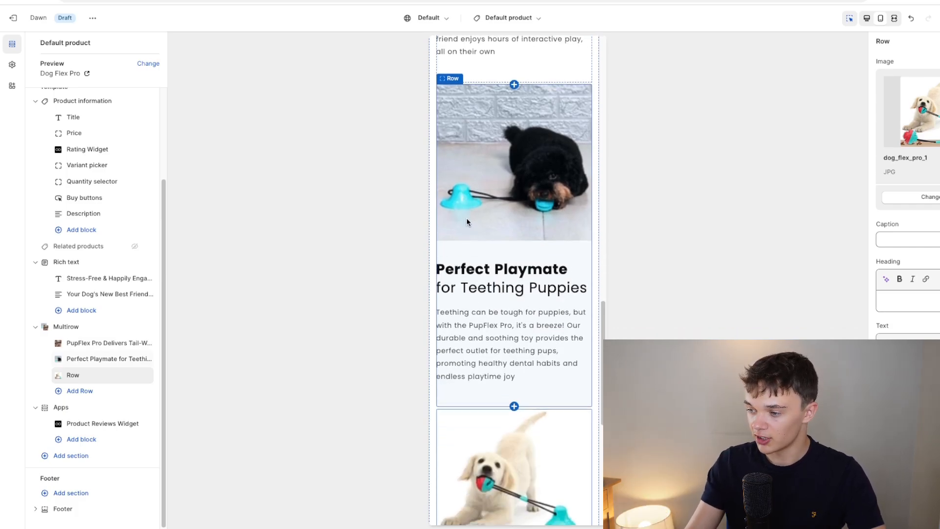
{"action": "scroll", "coordinate": [484, 289], "scroll_direction": "down", "scroll_amount": 3}
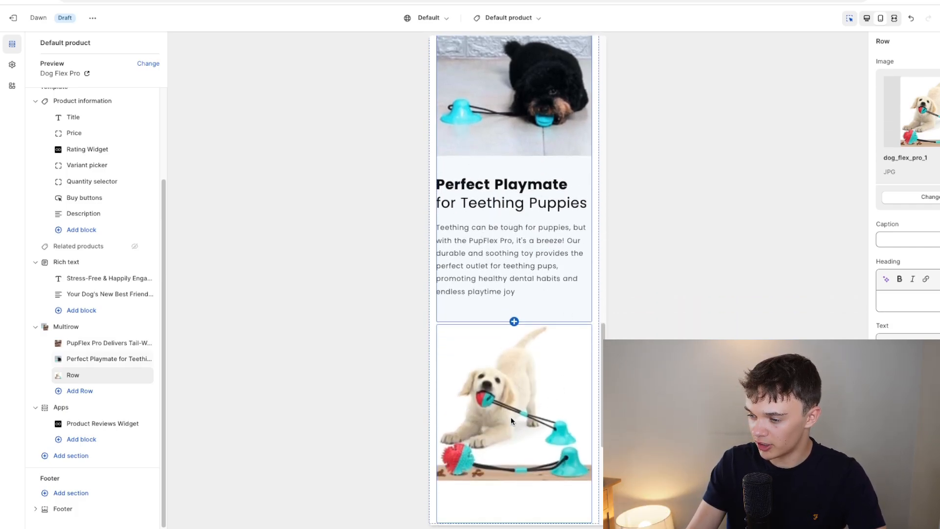
{"action": "scroll", "coordinate": [555, 377], "scroll_direction": "down", "scroll_amount": 3}
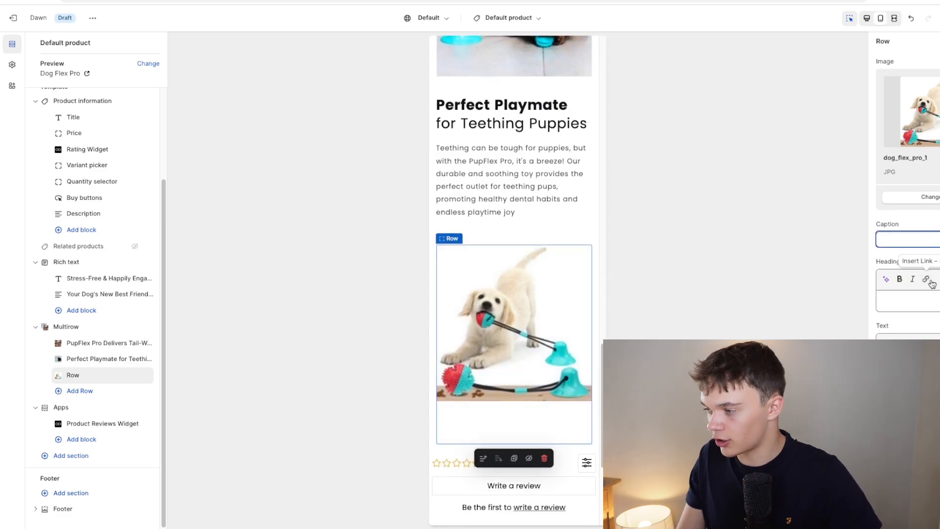
Set the third Multirow row's heading to "What are you waiting for?" and make the whole heading bold.
{"action": "left_click", "coordinate": [928, 301]}
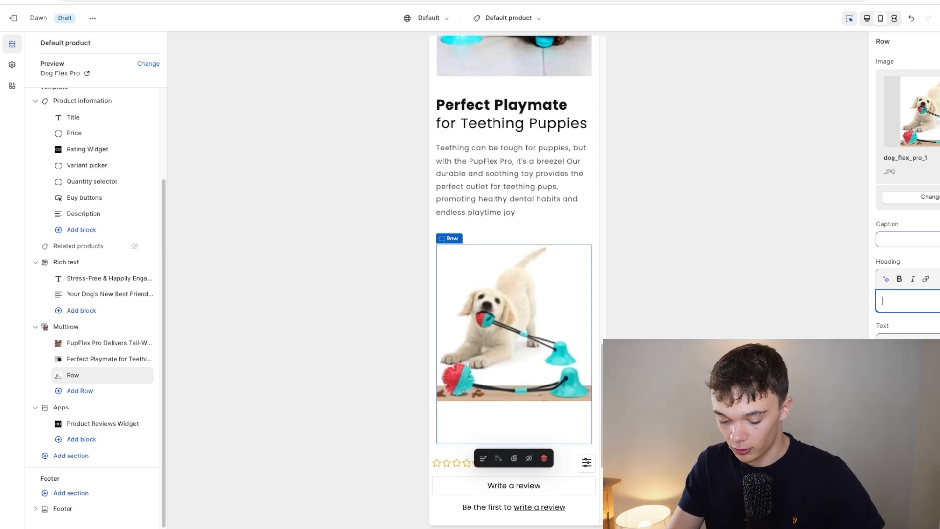
{"action": "type", "text": "Whjat are you"}
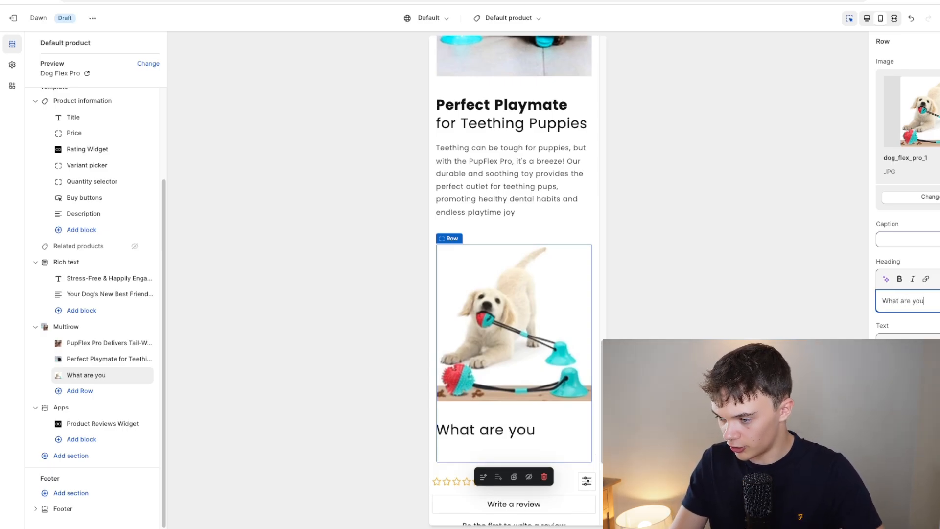
{"action": "type", "text": "ting for?"}
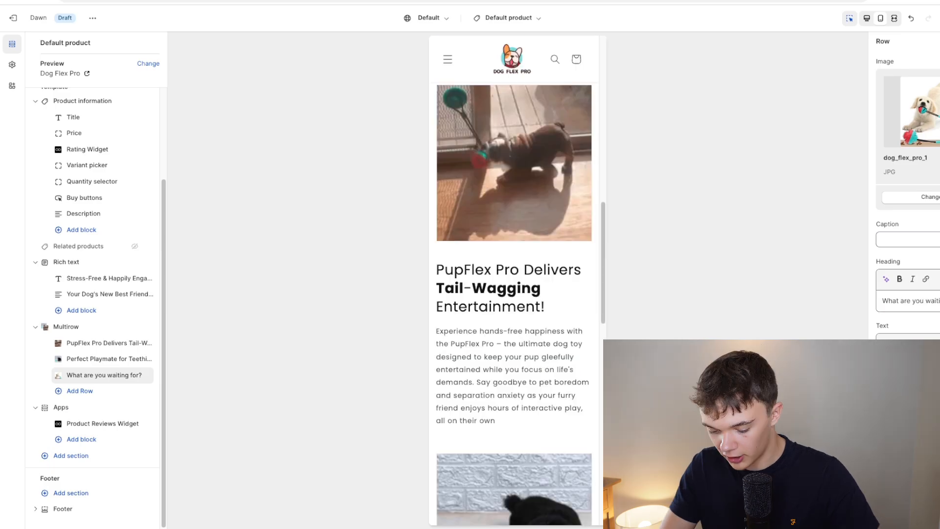
{"action": "scroll", "coordinate": [575, 247], "scroll_direction": "down", "scroll_amount": 6}
{"action": "scroll", "coordinate": [574, 247], "scroll_direction": "down", "scroll_amount": 7}
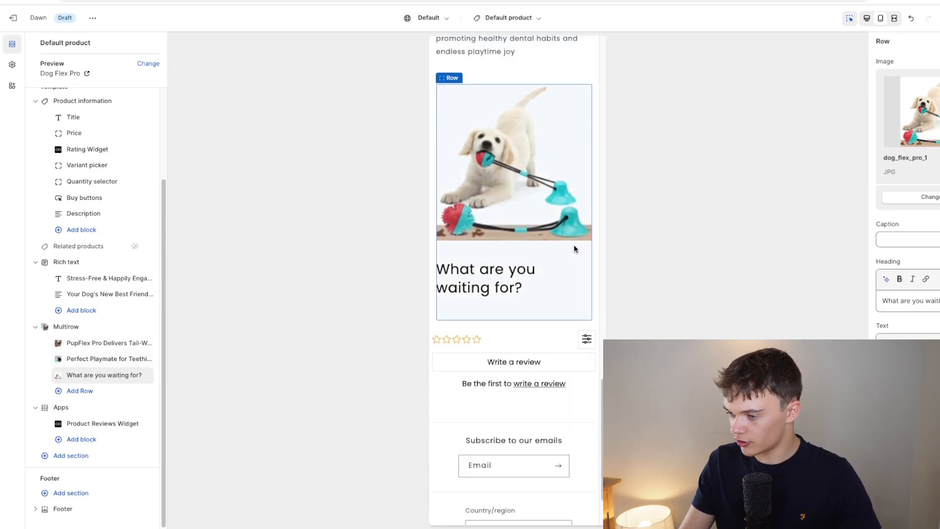
{"action": "triple_click", "coordinate": [916, 297]}
{"action": "key", "text": "super+b"}
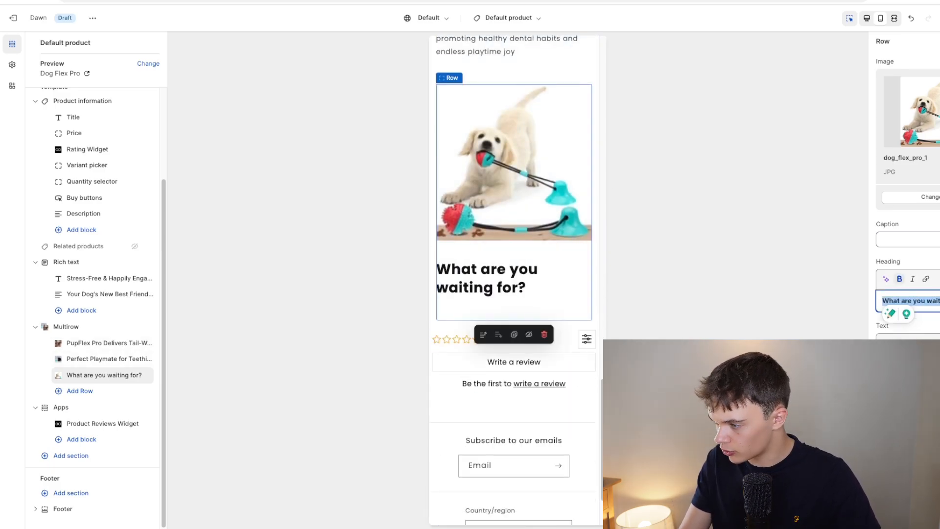
Switch to the Dog Toy Research document in Google Docs and examine the selling points and target market notes.
{"action": "scroll", "coordinate": [538, 255], "scroll_direction": "up", "scroll_amount": 13}
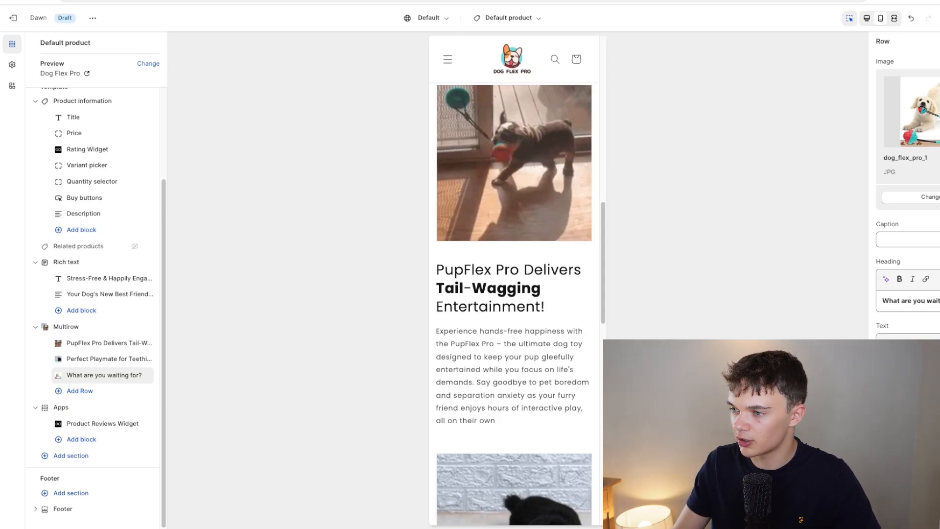
{"action": "left_click", "coordinate": [325, 1]}
{"action": "left_click", "coordinate": [483, 283]}
{"action": "left_click", "coordinate": [459, 320]}
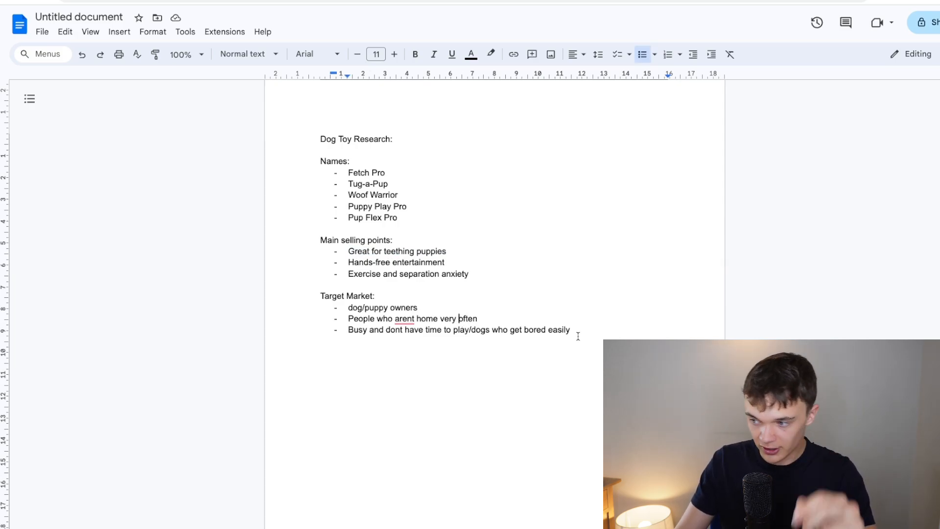
{"action": "left_click_drag", "start_coordinate": [428, 337], "coordinate": [361, 333]}
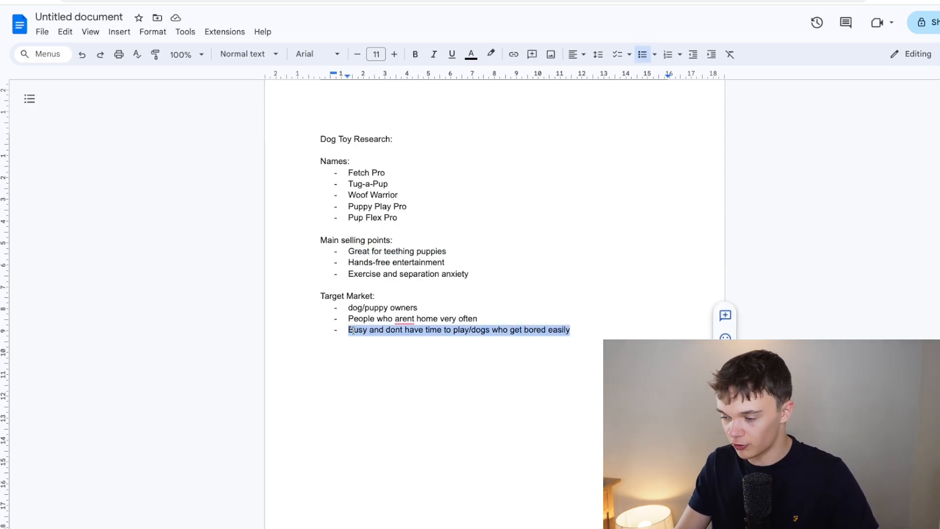
Below the target market notes, write copy about dogs left home being 3x more likely to cause dangerous behaviour, offering 50% off Pup Flex Pro (sale ends tonight).
{"action": "left_click", "coordinate": [577, 332]}
{"action": "key", "text": "Return"}
{"action": "key", "text": "Return"}
{"action": "key", "text": "Return"}
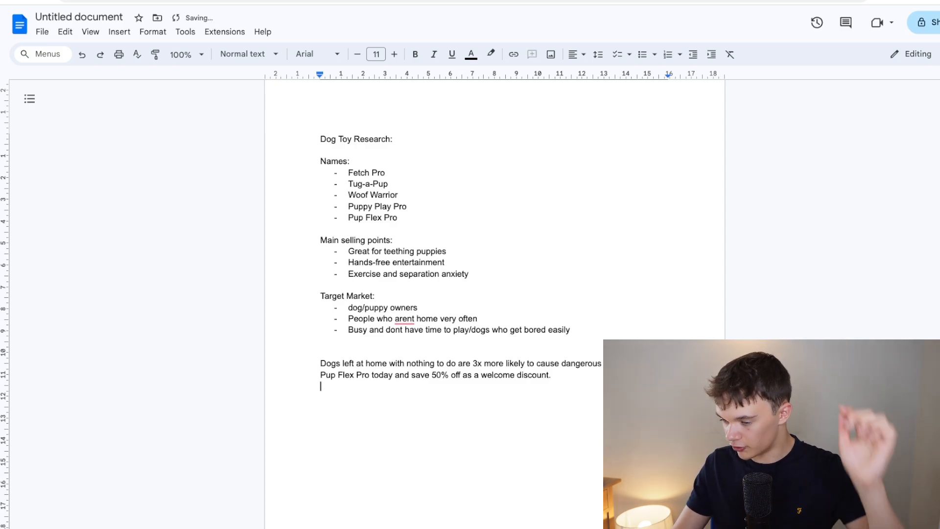
{"action": "key", "text": "BackSpace"}
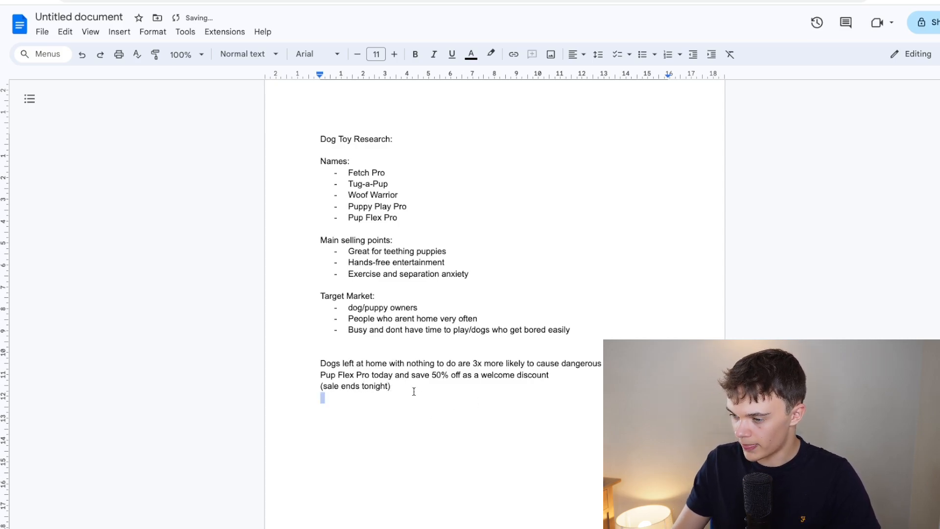
Copy the new sales paragraph from the document into the third Multirow row's text in the Shopify theme editor.
{"action": "left_click_drag", "start_coordinate": [413, 392], "coordinate": [320, 366]}
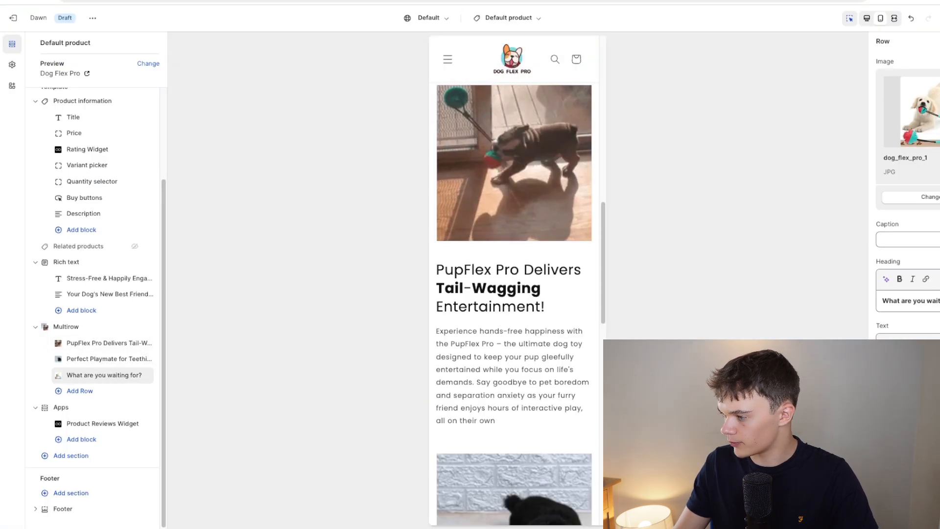
{"action": "scroll", "coordinate": [532, 292], "scroll_direction": "down", "scroll_amount": 10}
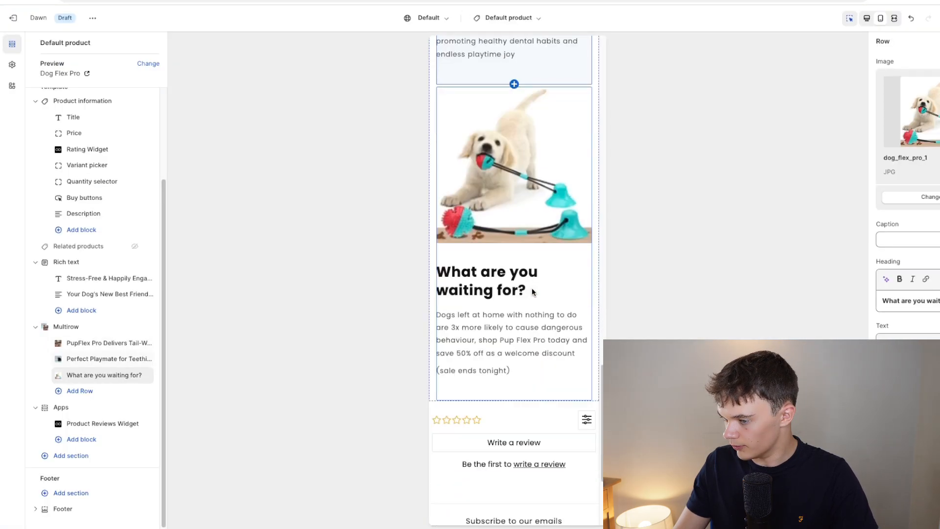
{"action": "scroll", "coordinate": [514, 220], "scroll_direction": "up", "scroll_amount": 10}
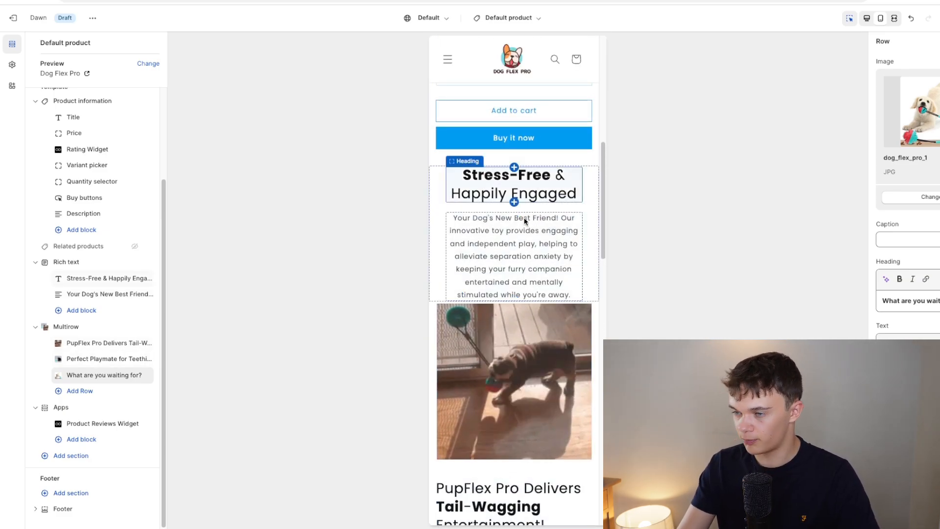
In the Rich text description, bold the words engaging, independent, alleviate, anxiety, mentally and stimulated.
{"action": "scroll", "coordinate": [569, 335], "scroll_direction": "down", "scroll_amount": 4}
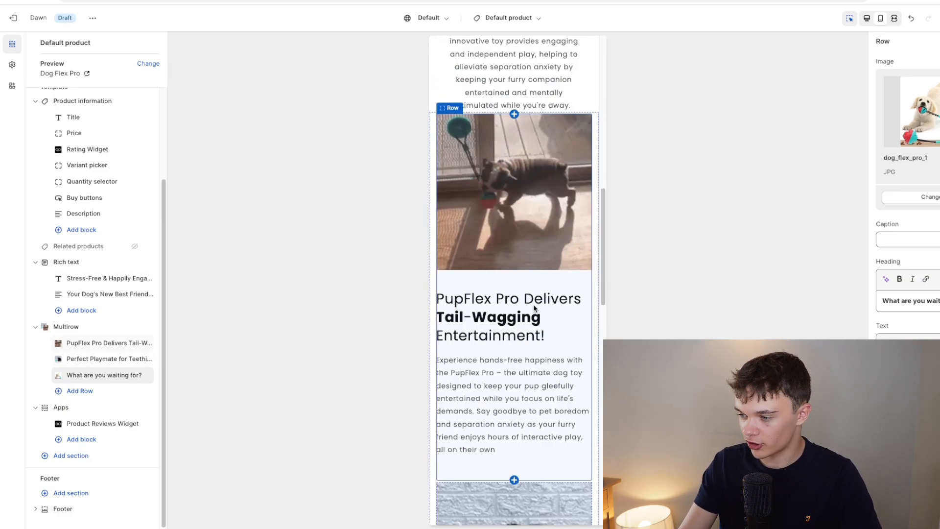
{"action": "scroll", "coordinate": [519, 336], "scroll_direction": "down", "scroll_amount": 8}
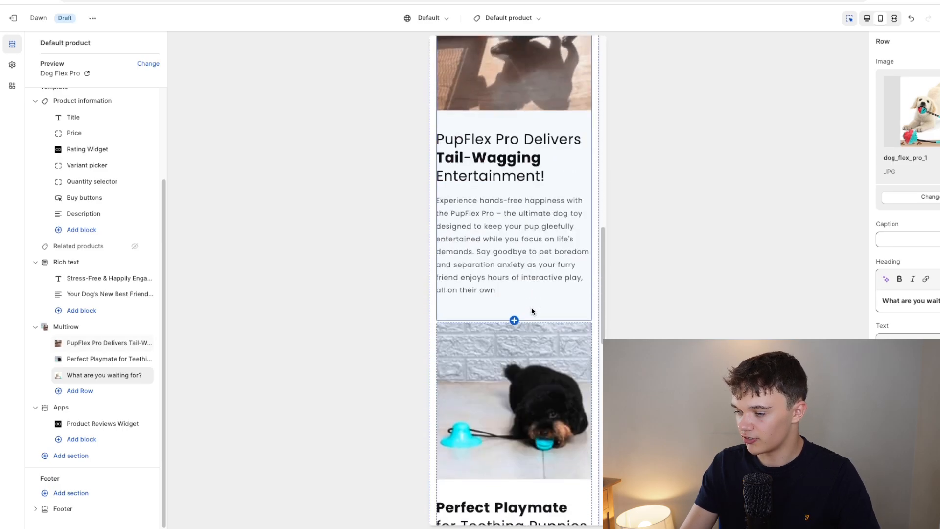
{"action": "scroll", "coordinate": [481, 309], "scroll_direction": "up", "scroll_amount": 12}
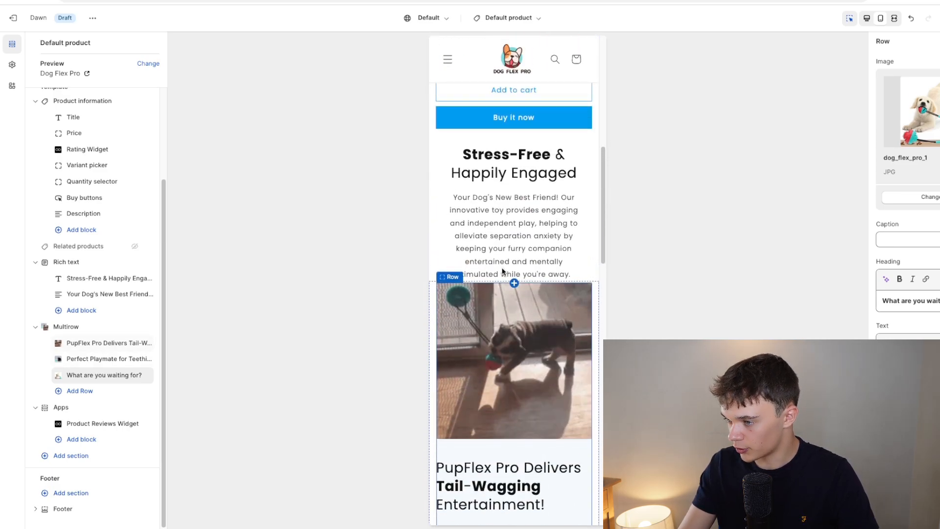
{"action": "left_click", "coordinate": [509, 224]}
{"action": "scroll", "coordinate": [510, 225], "scroll_direction": "down", "scroll_amount": 4}
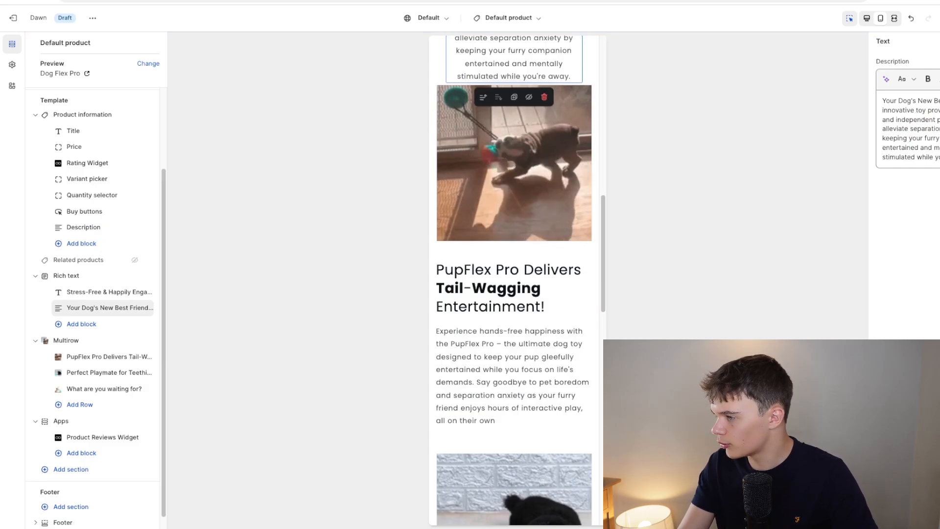
{"action": "double_click", "coordinate": [937, 147]}
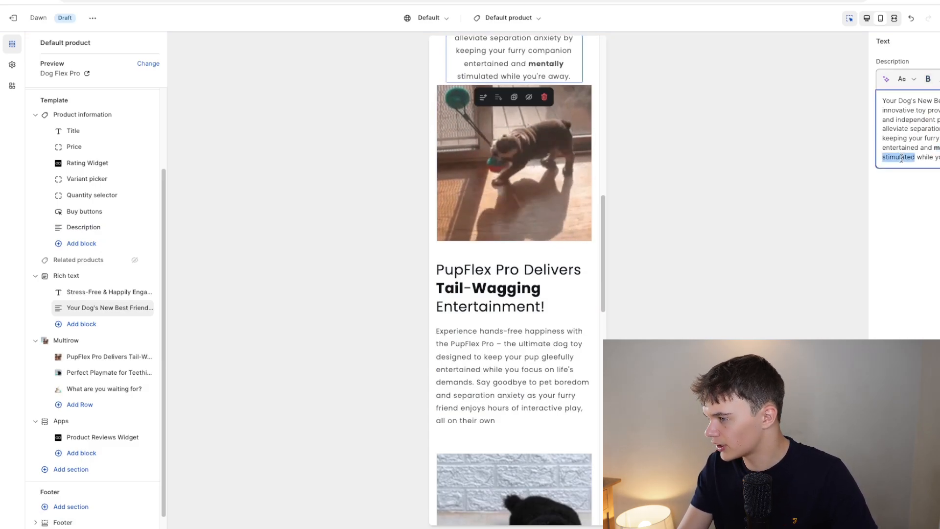
{"action": "double_click", "coordinate": [939, 129]}
{"action": "key", "text": "super+b"}
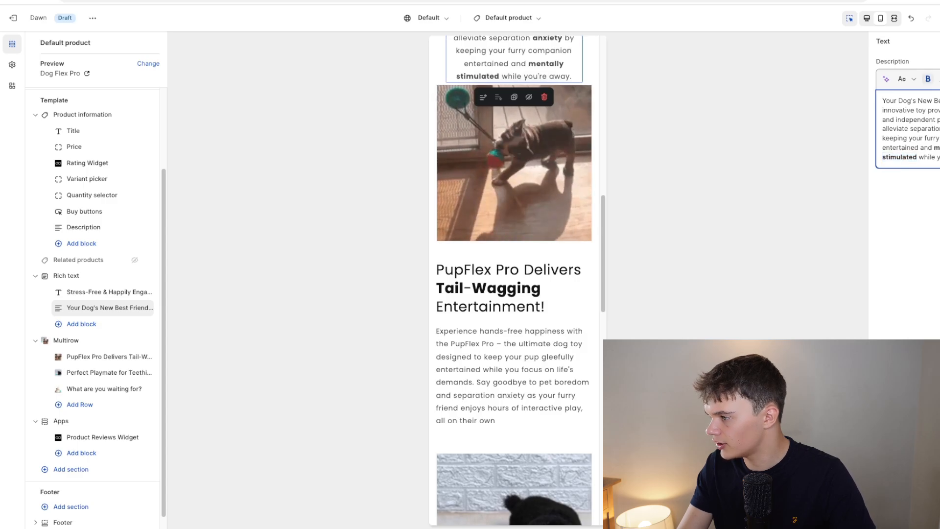
{"action": "double_click", "coordinate": [924, 120]}
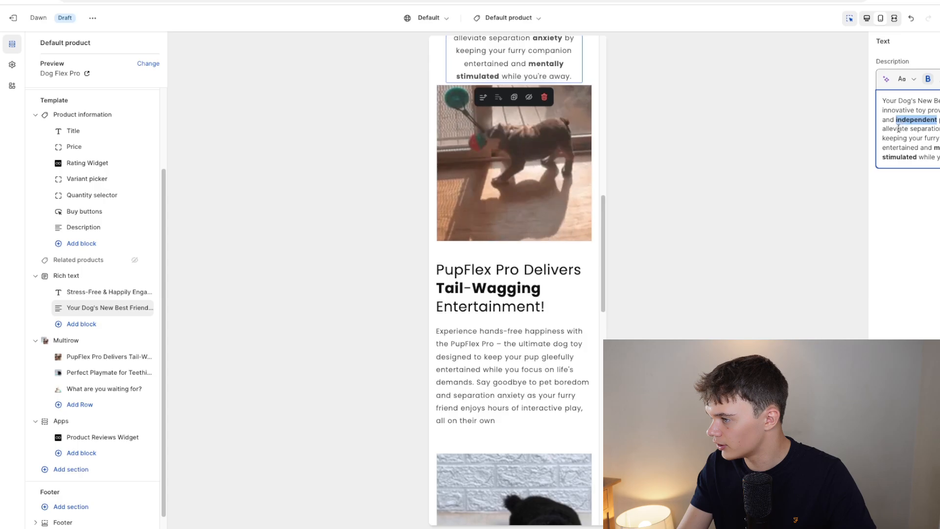
In the first Multirow row's text, bold happiness, entertained, focus, boredom, anxiety and interactive.
{"action": "left_click", "coordinate": [559, 178]}
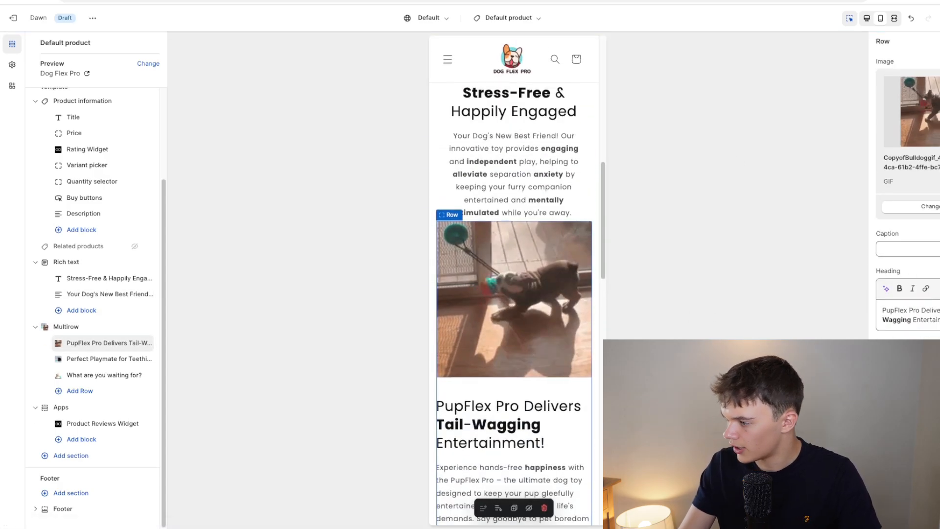
{"action": "scroll", "coordinate": [905, 186], "scroll_direction": "down", "scroll_amount": 1}
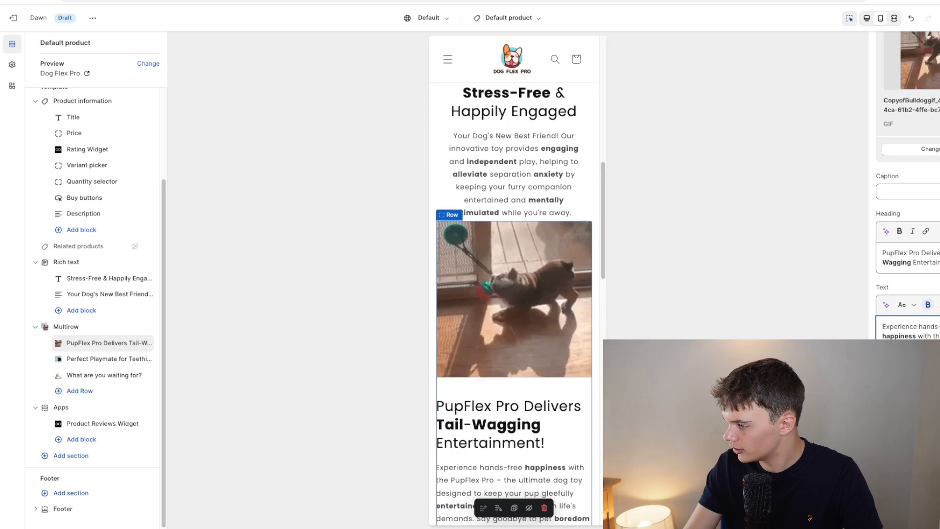
Bold durable, soothing, healthy and playtime joy in the second Multirow row, and 3x more, dangerous behaviour, shop, 50% off and (Sale Ends Tonight) in the third.
{"action": "scroll", "coordinate": [563, 353], "scroll_direction": "down", "scroll_amount": 10}
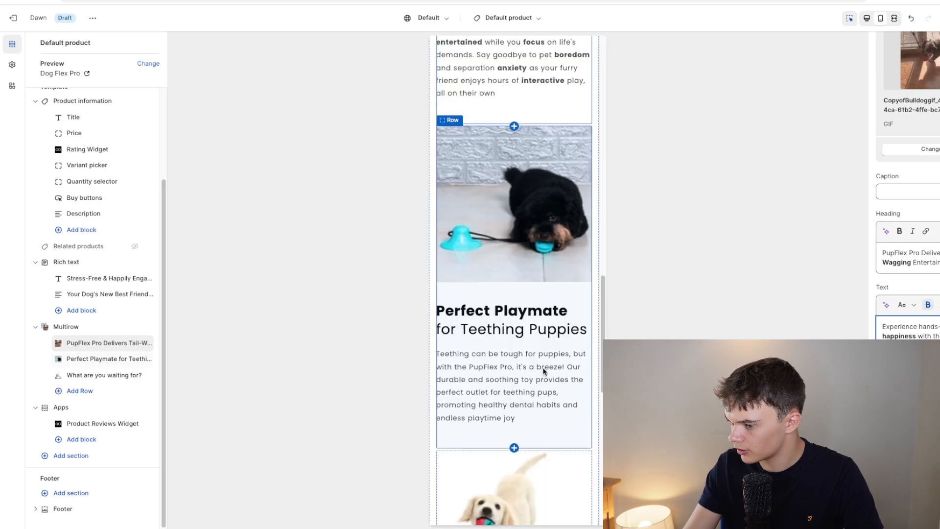
{"action": "left_click", "coordinate": [544, 371]}
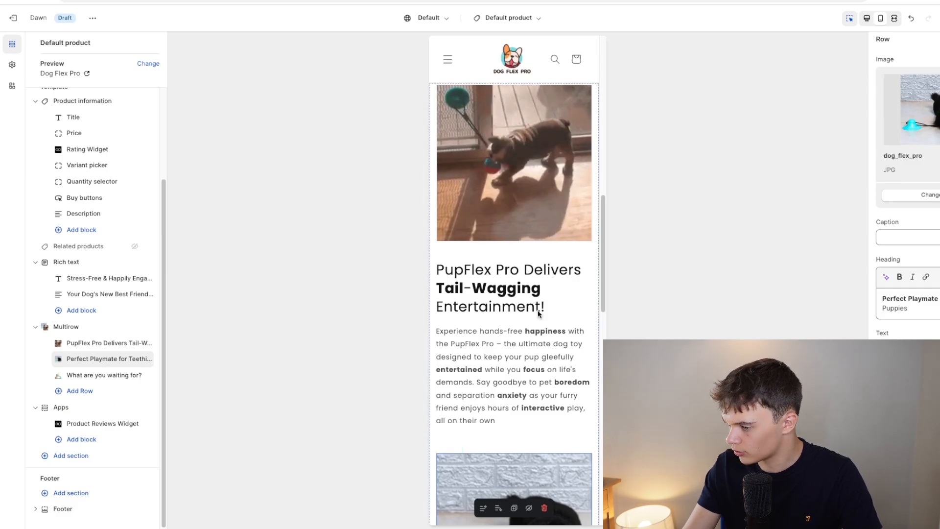
{"action": "scroll", "coordinate": [539, 313], "scroll_direction": "down", "scroll_amount": 14}
{"action": "left_click", "coordinate": [518, 268]}
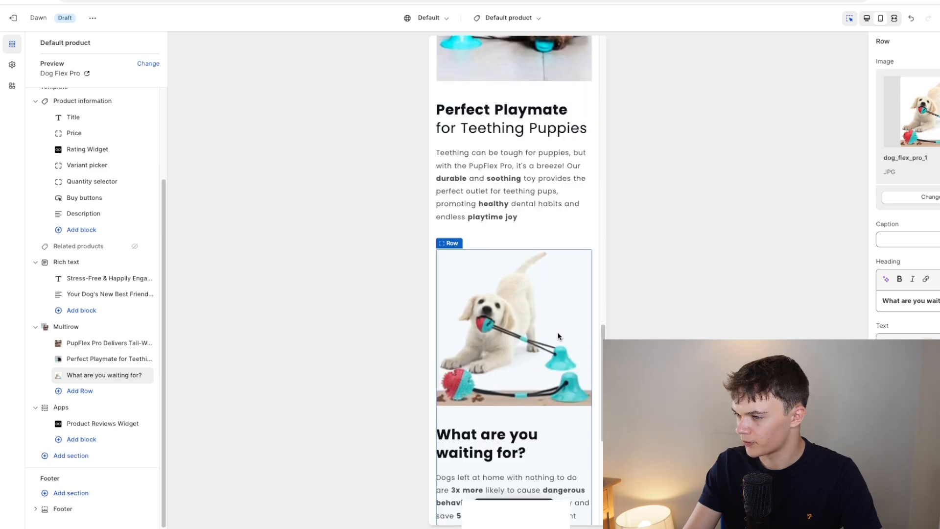
In the theme settings, set the background of color Scheme 1 to the light grey #F5F5F5.
{"action": "scroll", "coordinate": [558, 337], "scroll_direction": "down", "scroll_amount": 6}
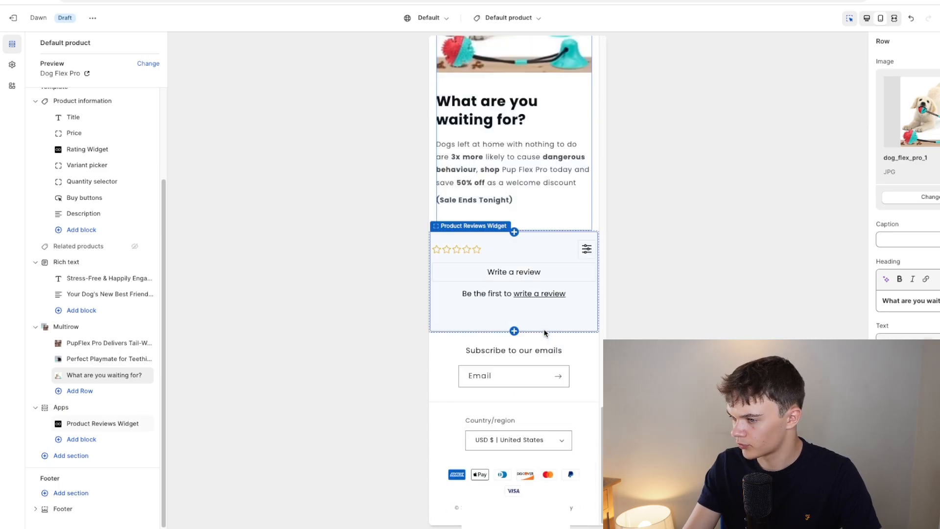
{"action": "scroll", "coordinate": [545, 329], "scroll_direction": "up", "scroll_amount": 4}
{"action": "scroll", "coordinate": [533, 336], "scroll_direction": "up", "scroll_amount": 12}
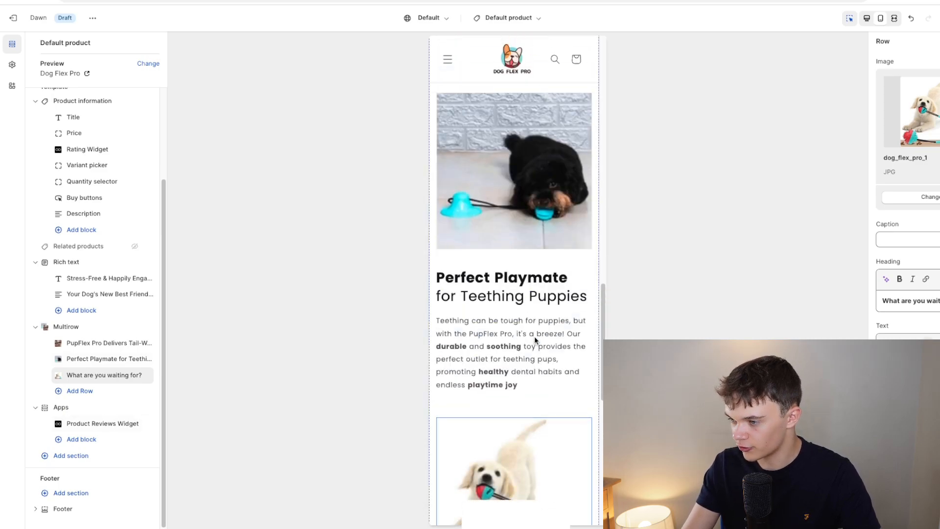
{"action": "scroll", "coordinate": [547, 333], "scroll_direction": "up", "scroll_amount": 10}
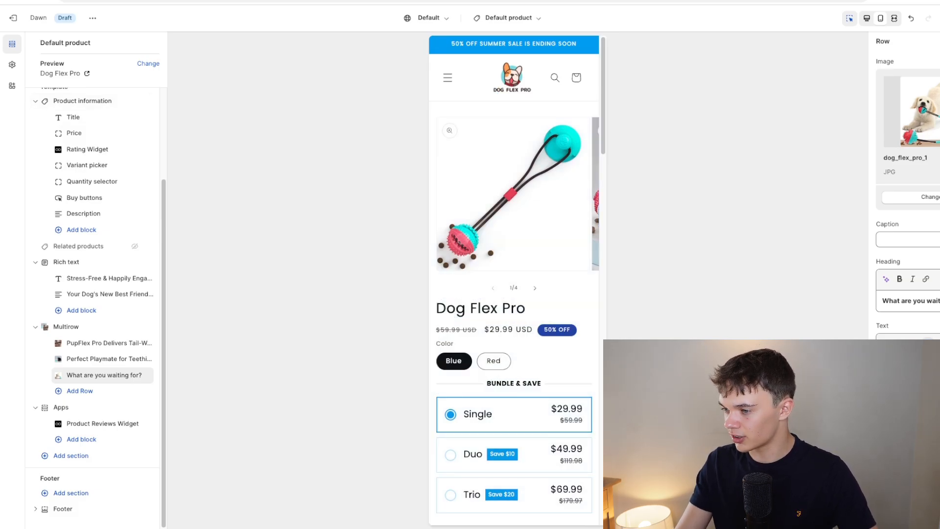
{"action": "left_click", "coordinate": [12, 64]}
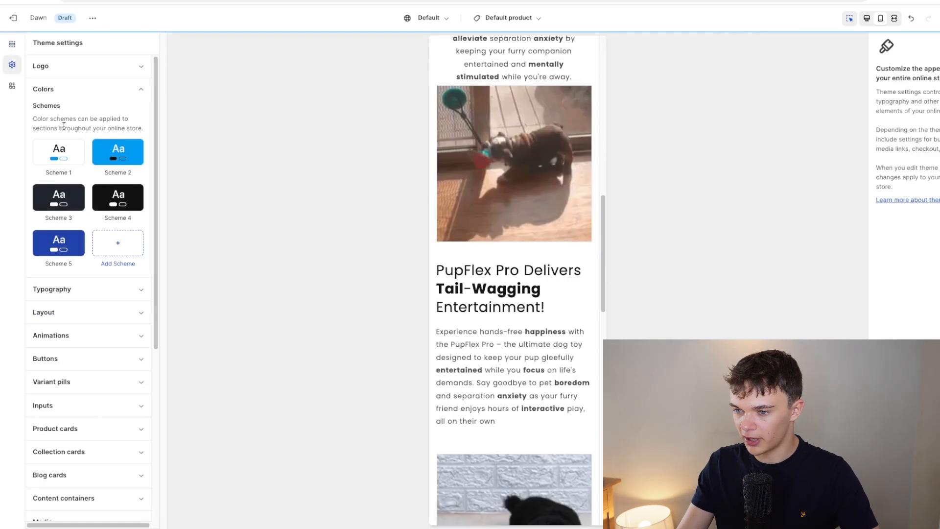
{"action": "left_click", "coordinate": [64, 163]}
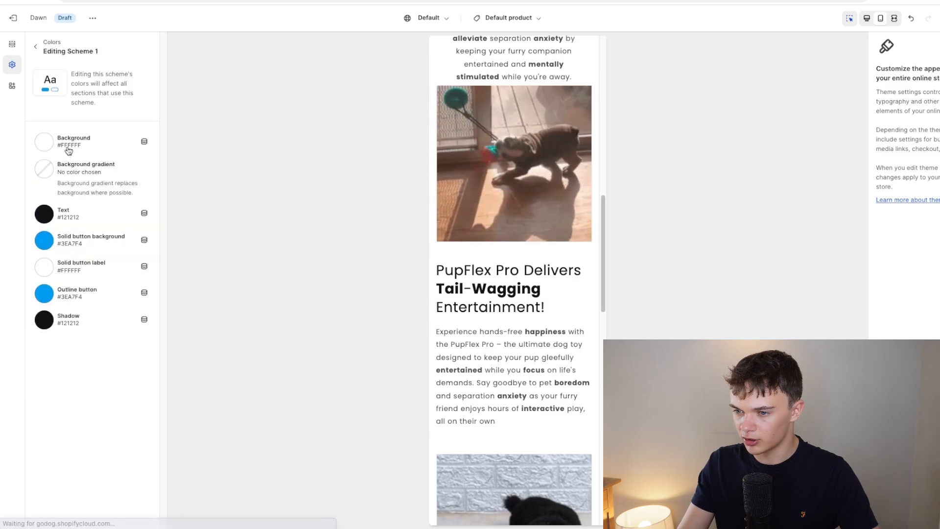
{"action": "left_click", "coordinate": [66, 145]}
{"action": "left_click", "coordinate": [75, 307]}
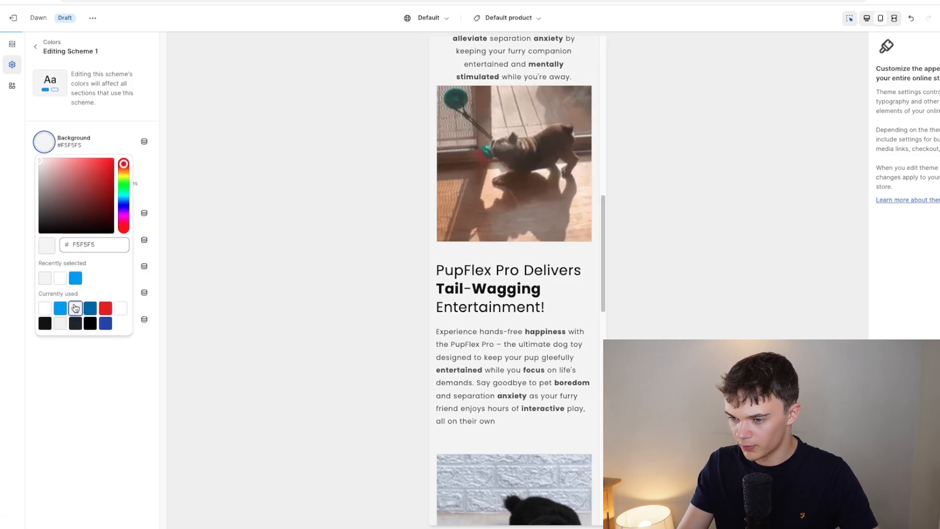
Review the whole product page preview, from the announcement bar down to the footer, against the new background color.
{"action": "scroll", "coordinate": [586, 387], "scroll_direction": "up", "scroll_amount": 15}
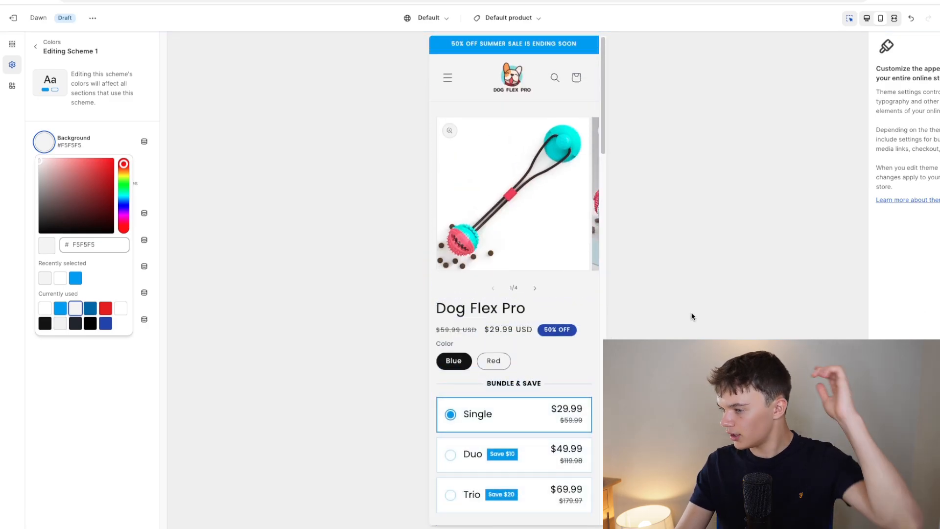
{"action": "scroll", "coordinate": [563, 288], "scroll_direction": "down", "scroll_amount": 3}
{"action": "scroll", "coordinate": [575, 258], "scroll_direction": "down", "scroll_amount": 15}
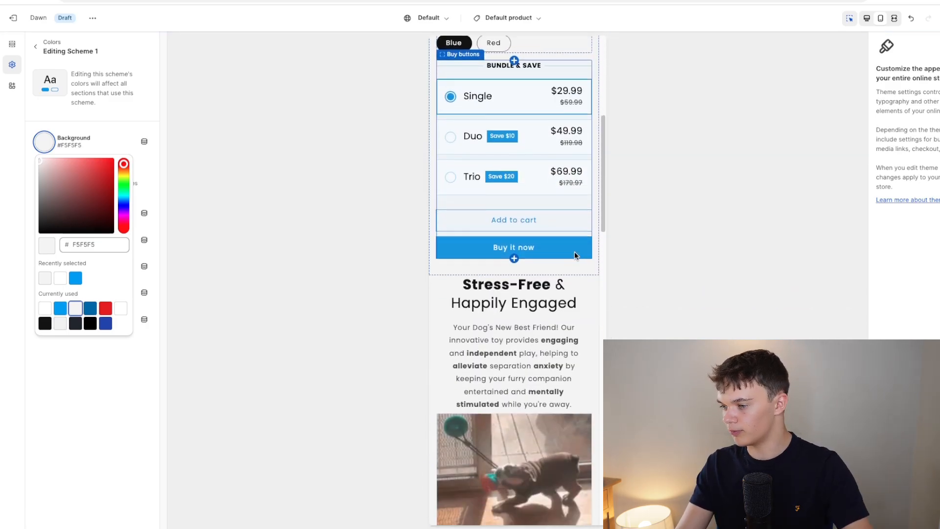
{"action": "scroll", "coordinate": [576, 251], "scroll_direction": "down", "scroll_amount": 8}
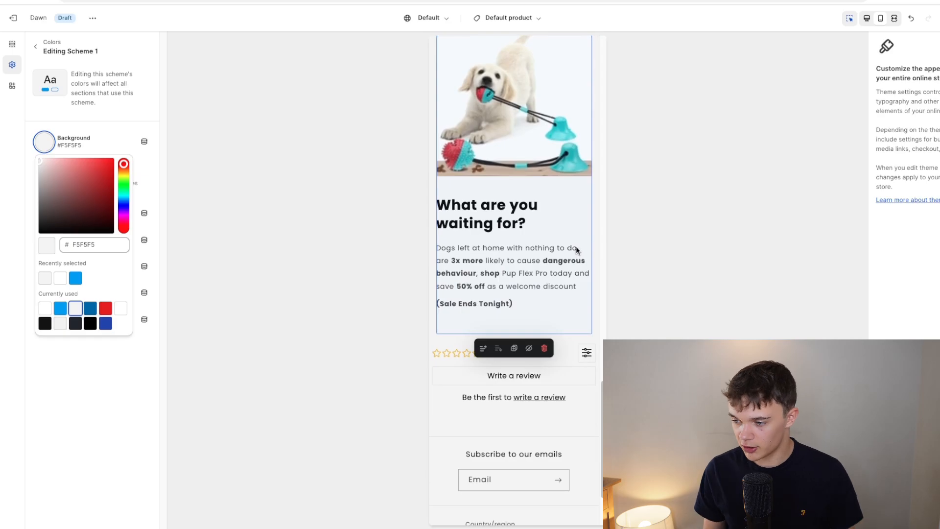
{"action": "scroll", "coordinate": [508, 259], "scroll_direction": "up", "scroll_amount": 20}
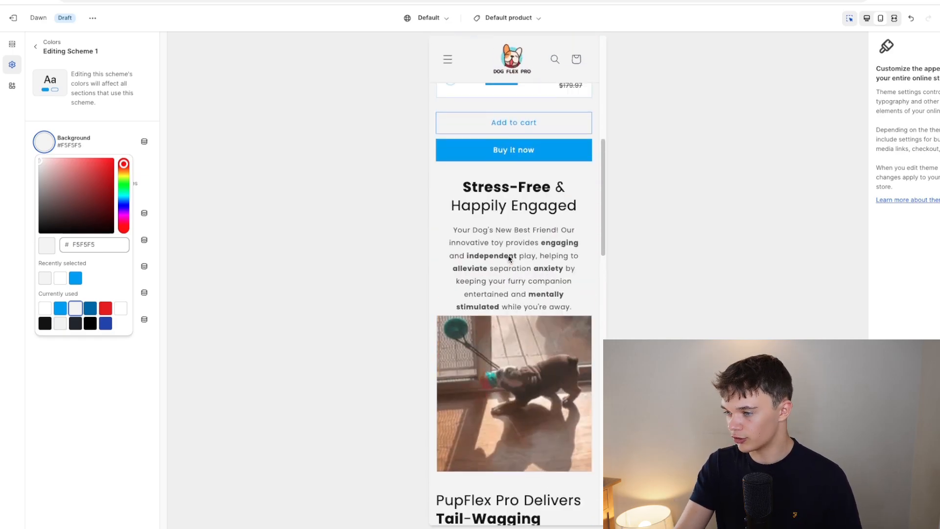
{"action": "scroll", "coordinate": [508, 259], "scroll_direction": "down", "scroll_amount": 10}
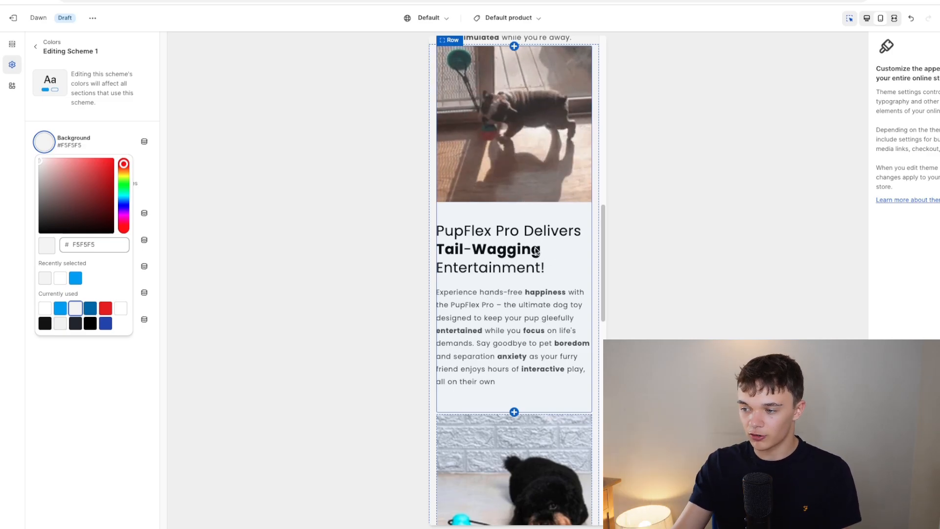
{"action": "scroll", "coordinate": [488, 197], "scroll_direction": "down", "scroll_amount": 15}
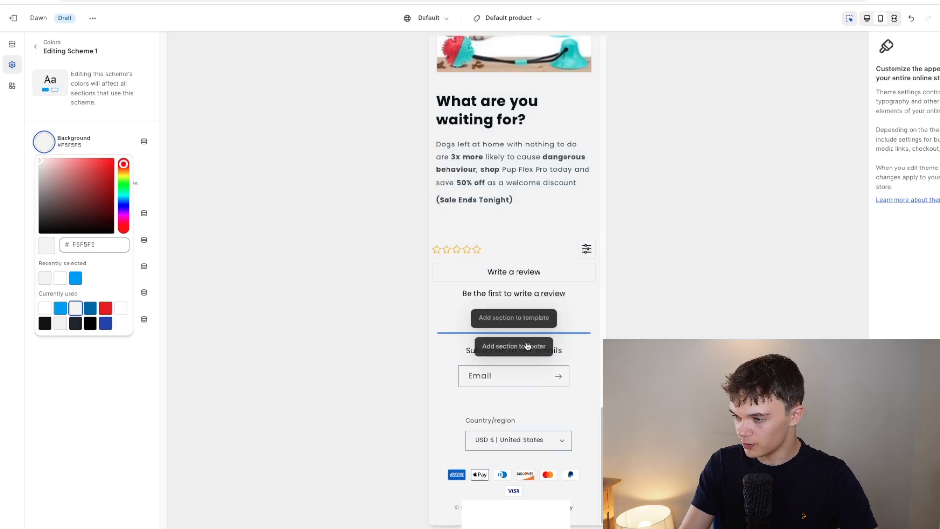
{"action": "scroll", "coordinate": [538, 282], "scroll_direction": "up", "scroll_amount": 5}
{"action": "scroll", "coordinate": [537, 283], "scroll_direction": "up", "scroll_amount": 15}
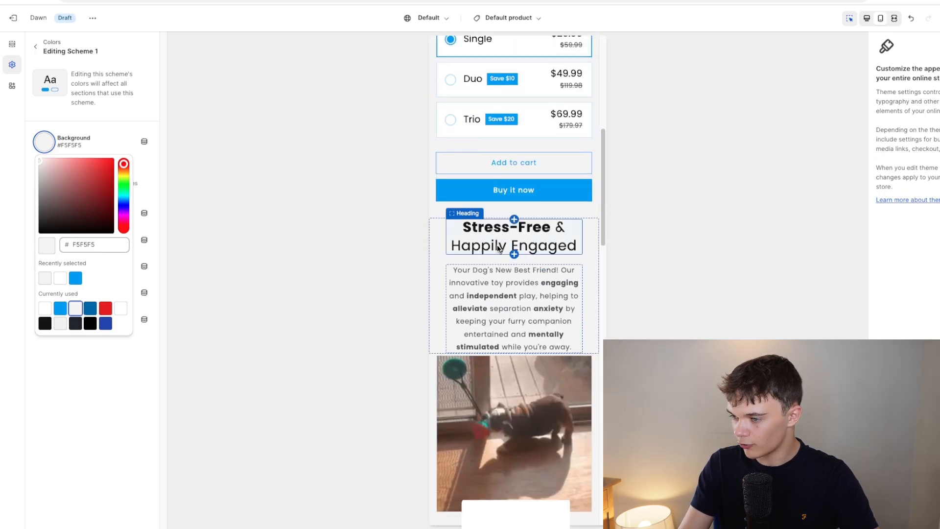
{"action": "scroll", "coordinate": [498, 245], "scroll_direction": "down", "scroll_amount": 10}
{"action": "scroll", "coordinate": [497, 244], "scroll_direction": "up", "scroll_amount": 10}
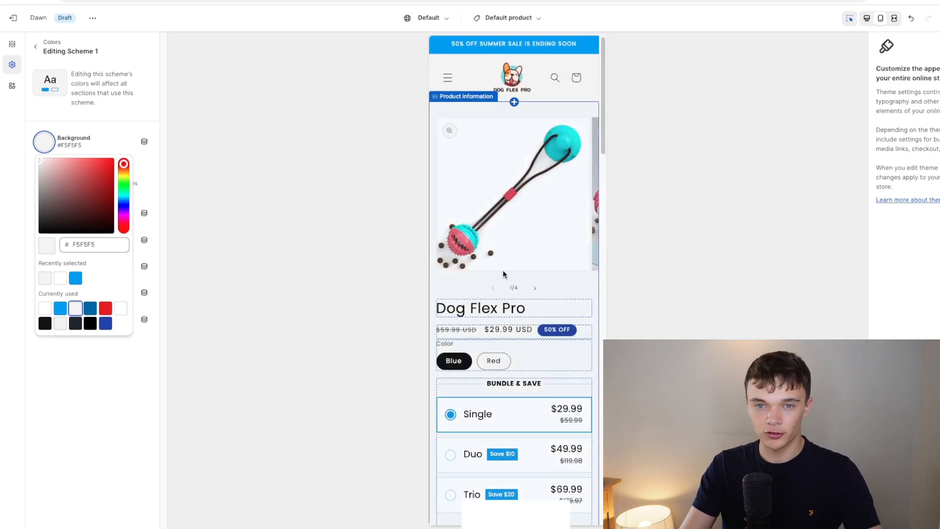
{"action": "scroll", "coordinate": [549, 174], "scroll_direction": "down", "scroll_amount": 10}
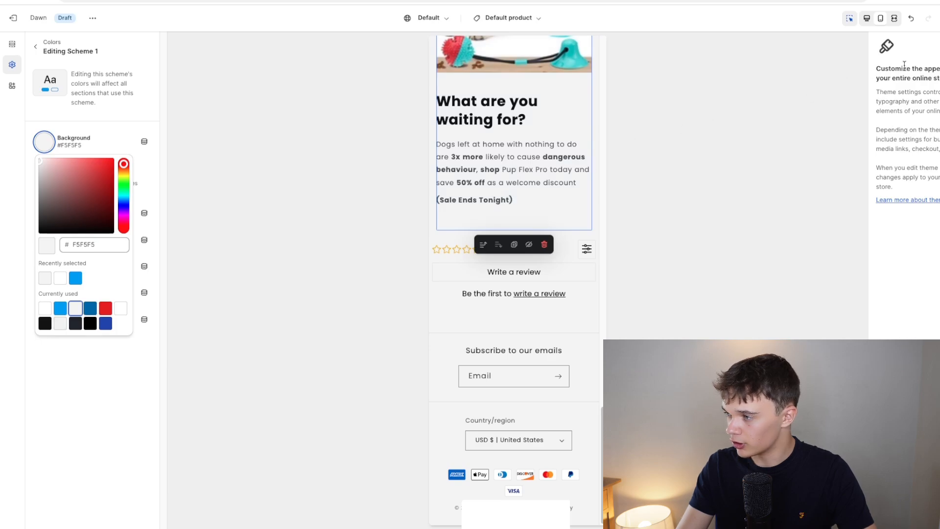
Switch to the Loox app's review import page and add its Import to Loox bookmarklet to the bookmarks bar.
{"action": "key", "text": "Return"}
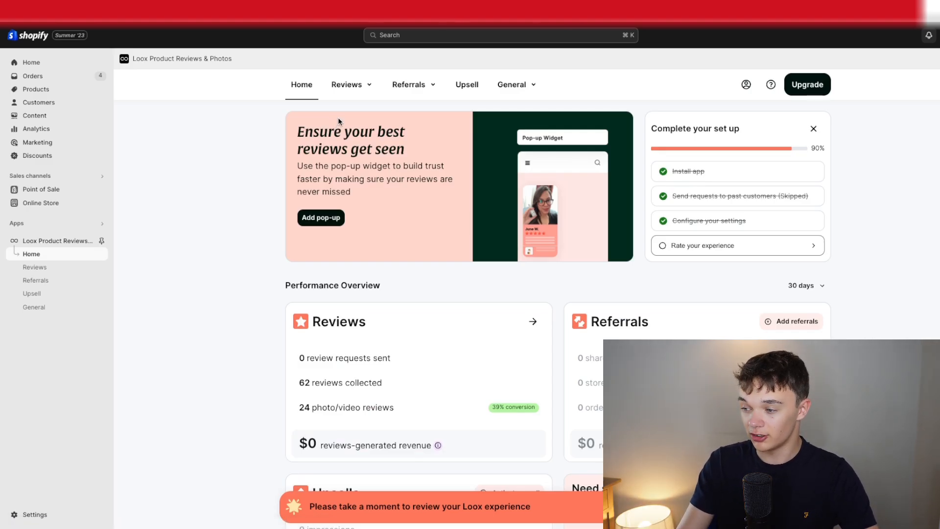
{"action": "left_click", "coordinate": [366, 91]}
{"action": "left_click", "coordinate": [375, 185]}
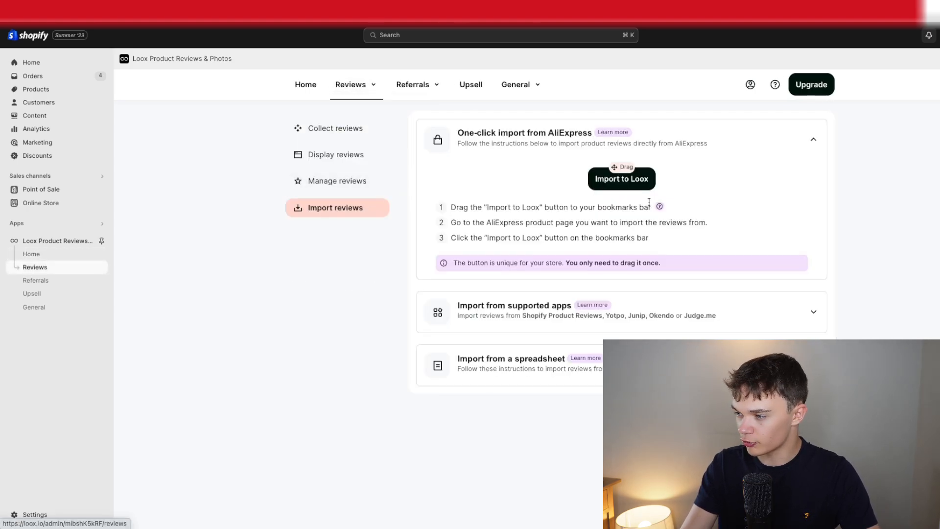
{"action": "left_click_drag", "start_coordinate": [623, 177], "coordinate": [906, 28]}
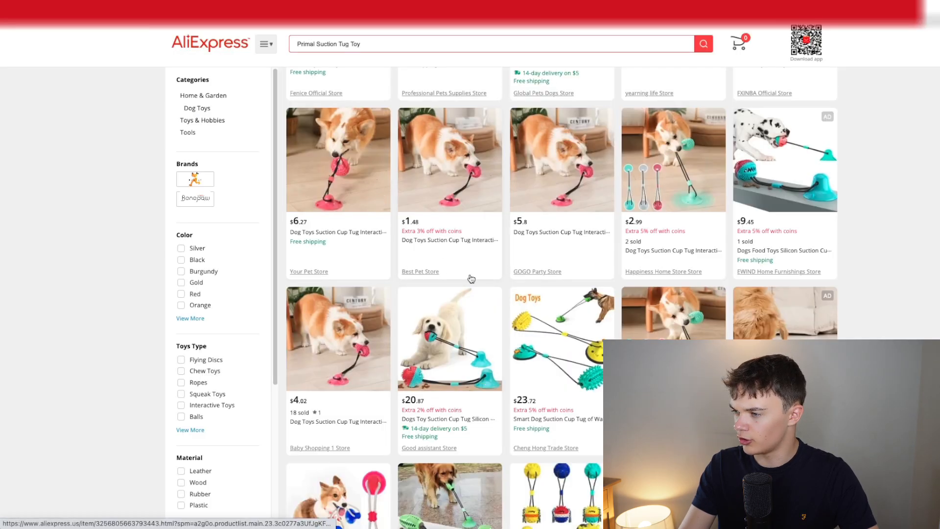
Open the first Primal Suction Tug Toy search result on AliExpress and launch the Loox review importer on it.
{"action": "scroll", "coordinate": [472, 272], "scroll_direction": "up", "scroll_amount": 5}
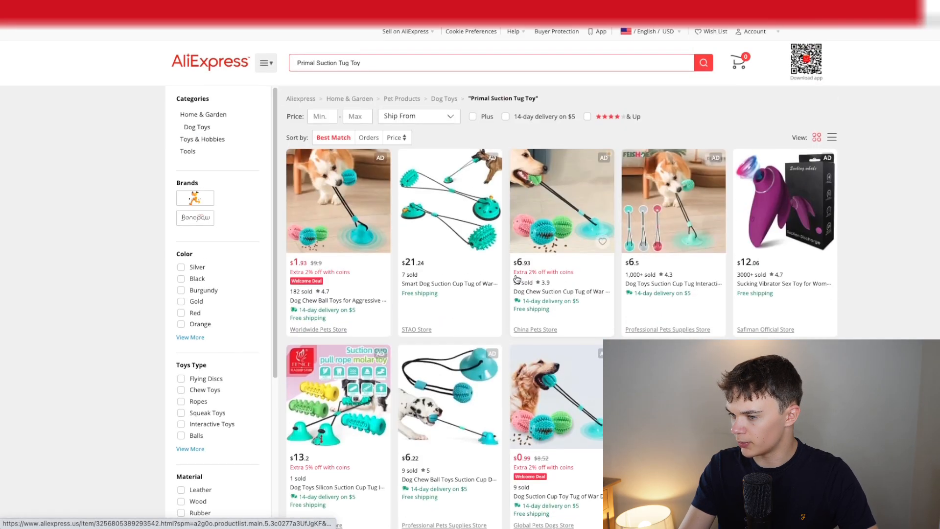
{"action": "left_click", "coordinate": [346, 224]}
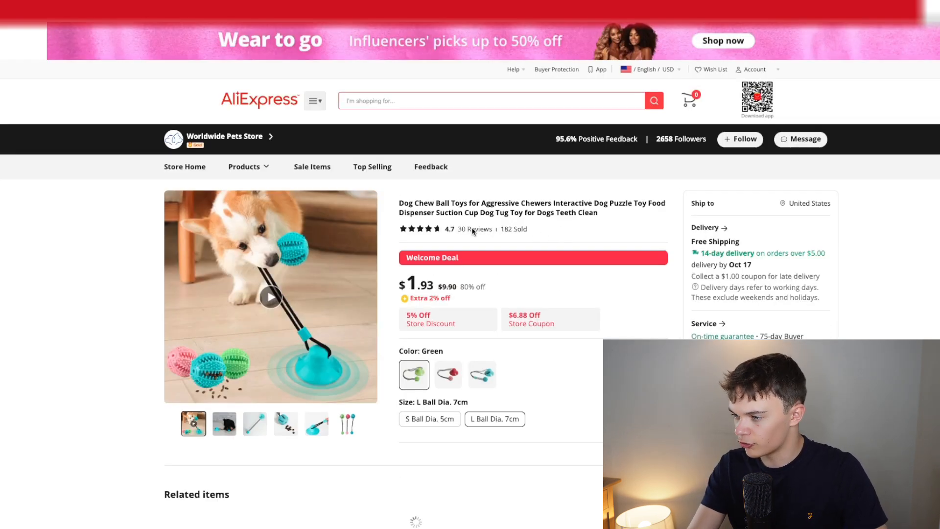
{"action": "left_click", "coordinate": [778, 13]}
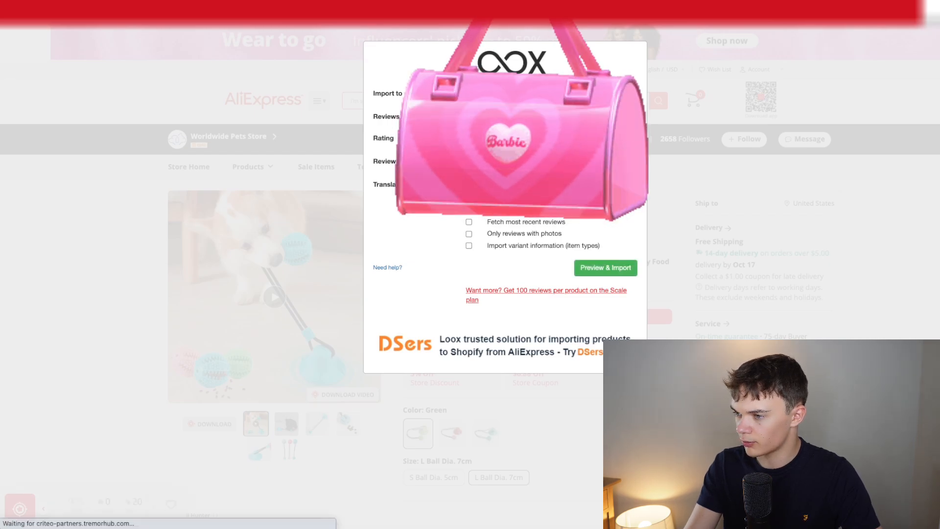
Limit the Loox import for Dog Flex Pro to ratings of 4 stars and up, and preview the matching reviews.
{"action": "left_click", "coordinate": [511, 143]}
{"action": "left_click", "coordinate": [512, 142]}
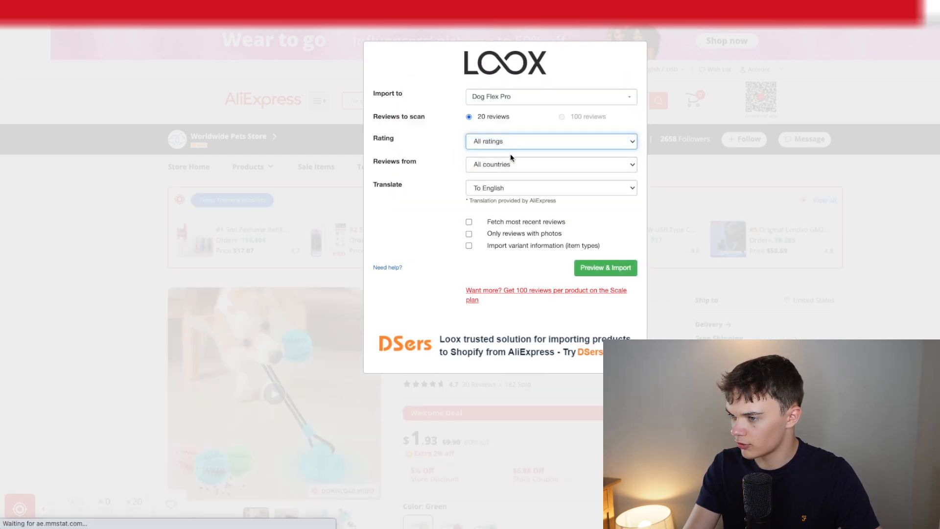
{"action": "left_click", "coordinate": [510, 147]}
{"action": "left_click", "coordinate": [507, 165]}
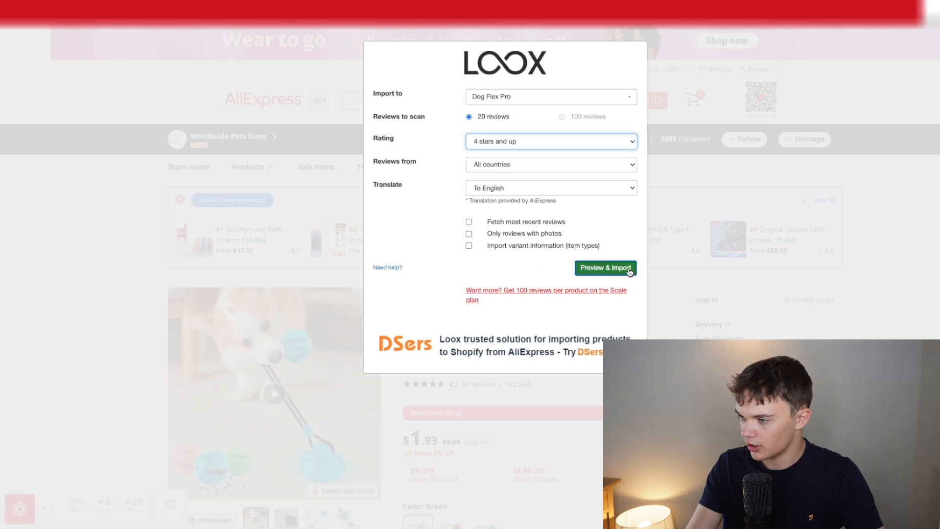
{"action": "left_click", "coordinate": [622, 268]}
Import the previewed AliExpress reviews one after another into the Dog Flex Pro product.
{"action": "left_click", "coordinate": [609, 103]}
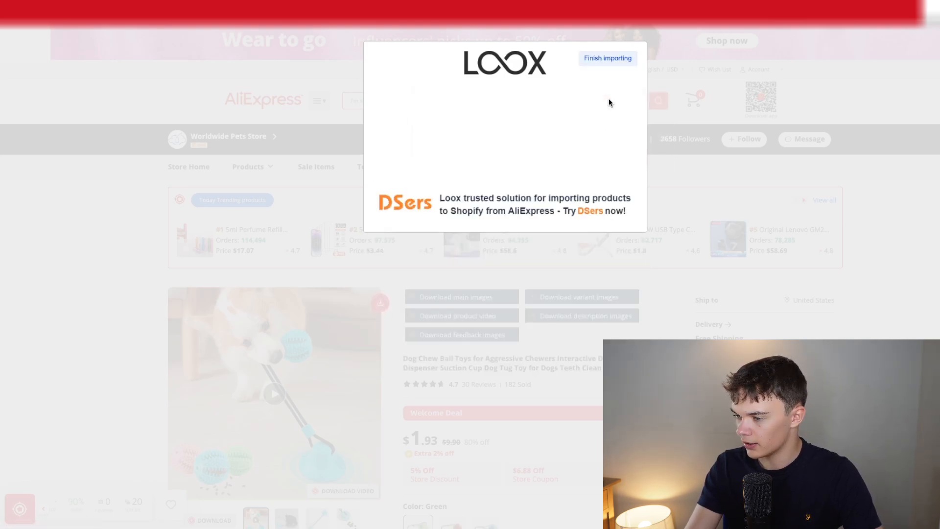
{"action": "left_click", "coordinate": [609, 101]}
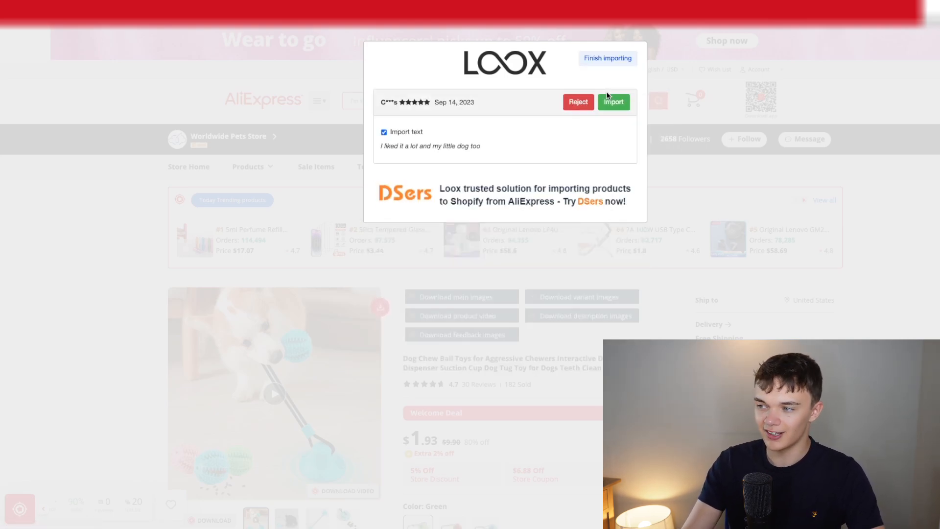
{"action": "left_click", "coordinate": [609, 101]}
{"action": "left_click", "coordinate": [608, 102]}
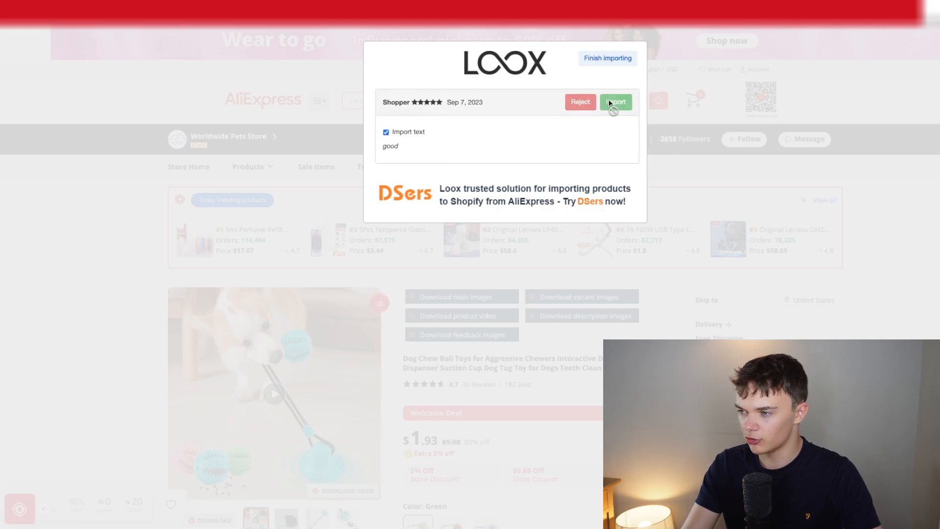
{"action": "left_click", "coordinate": [609, 103]}
{"action": "left_click", "coordinate": [609, 103]}
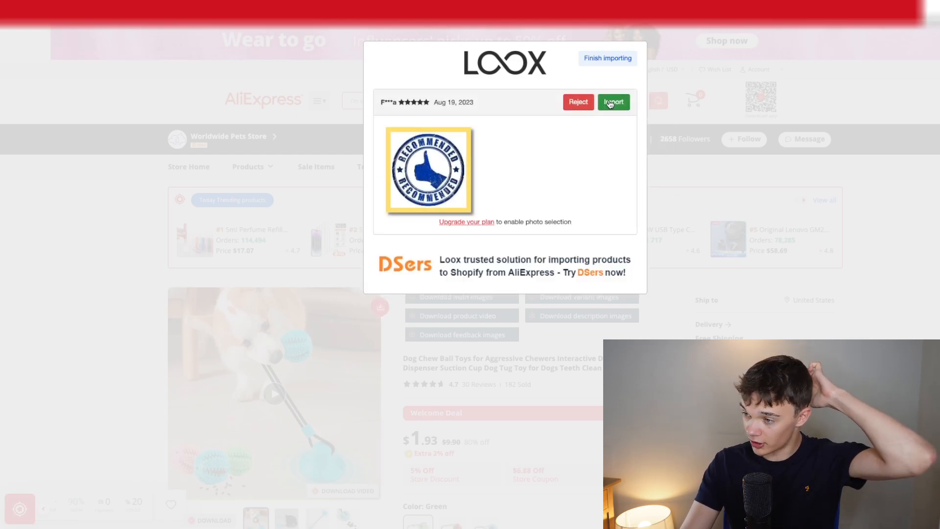
{"action": "left_click", "coordinate": [609, 102]}
{"action": "left_click", "coordinate": [609, 103]}
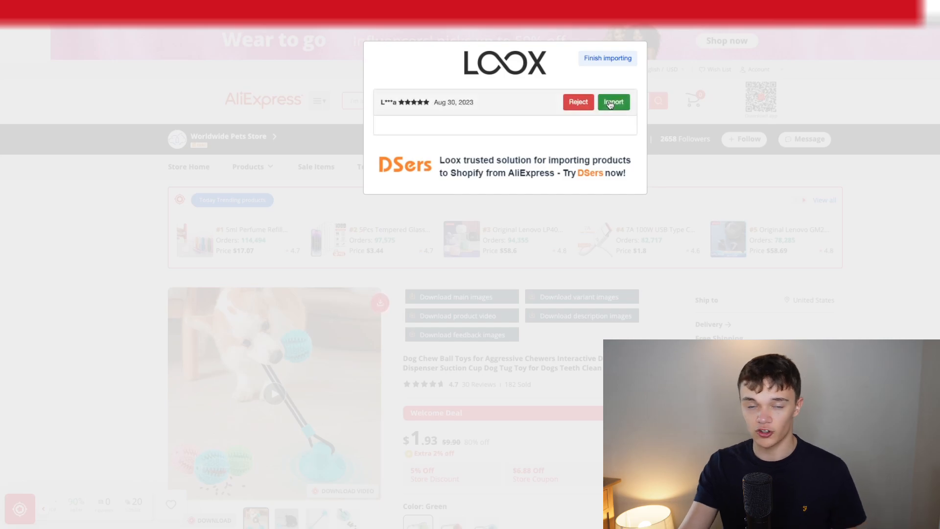
{"action": "left_click", "coordinate": [609, 103]}
{"action": "left_click", "coordinate": [609, 107]}
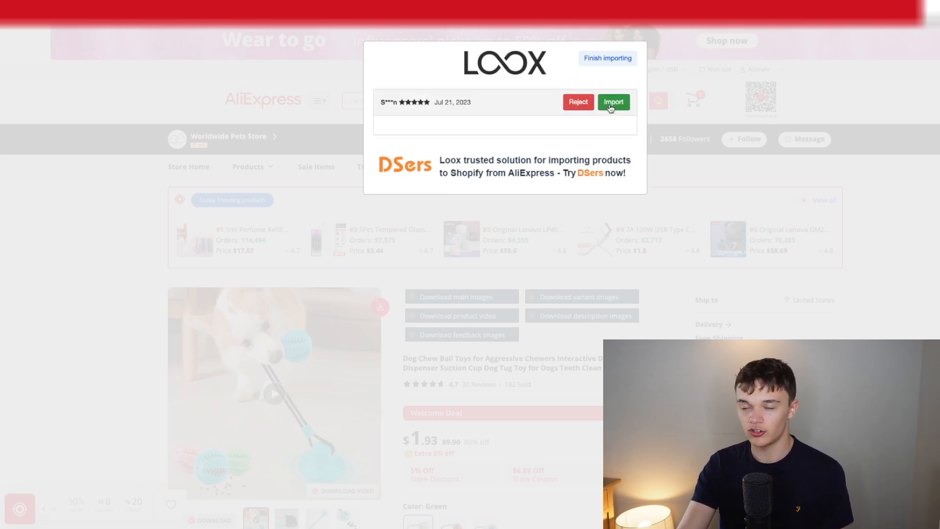
{"action": "left_click", "coordinate": [609, 109]}
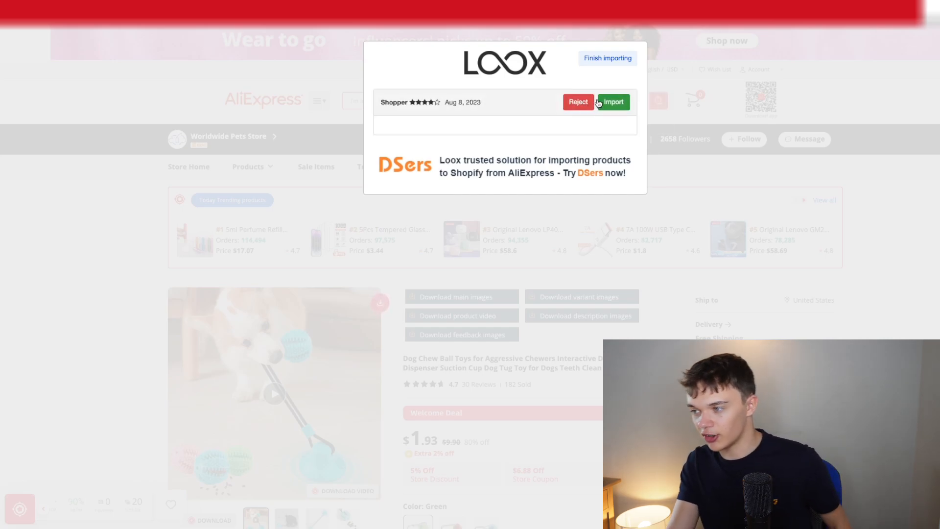
{"action": "left_click", "coordinate": [605, 103]}
{"action": "left_click", "coordinate": [602, 101]}
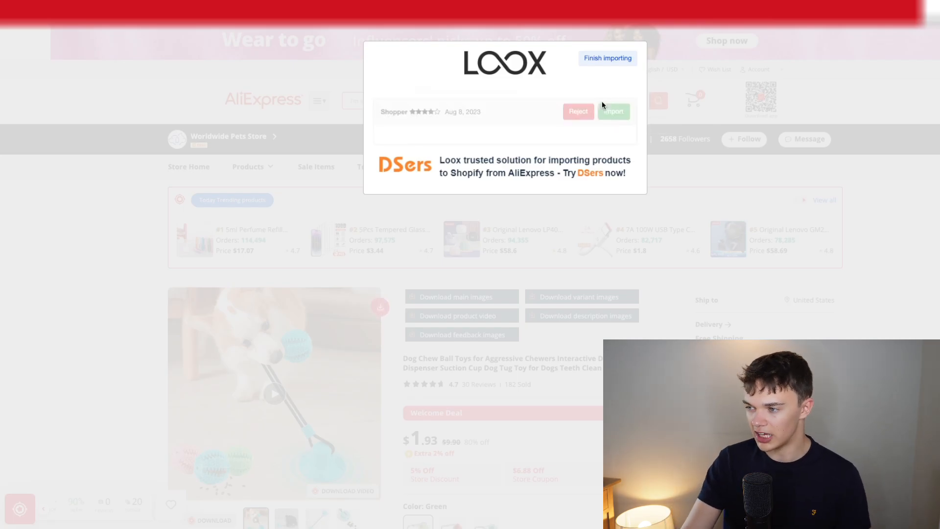
{"action": "left_click", "coordinate": [601, 102]}
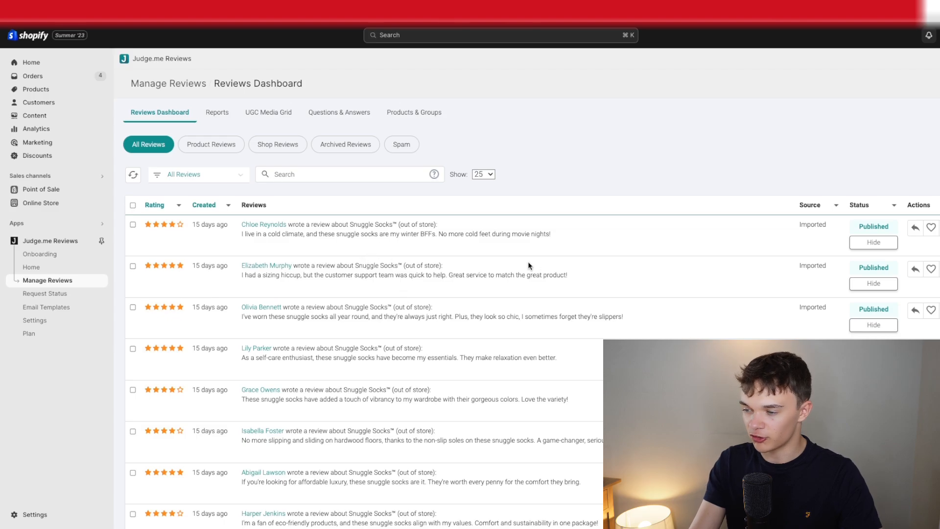
Open the topmost imported Snuggle Socks review for editing in the Judge.me reviews dashboard.
{"action": "left_click", "coordinate": [939, 227]}
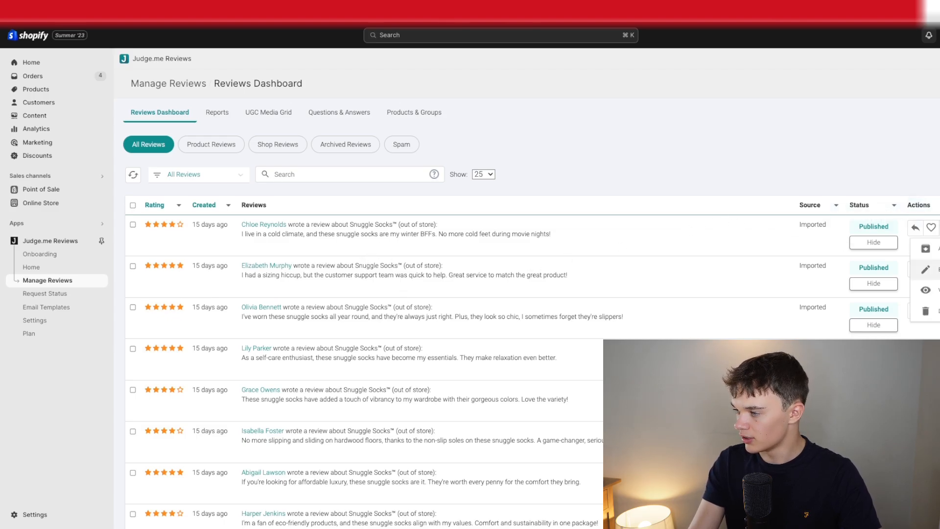
{"action": "left_click", "coordinate": [928, 269]}
{"action": "scroll", "coordinate": [510, 298], "scroll_direction": "down", "scroll_amount": 1}
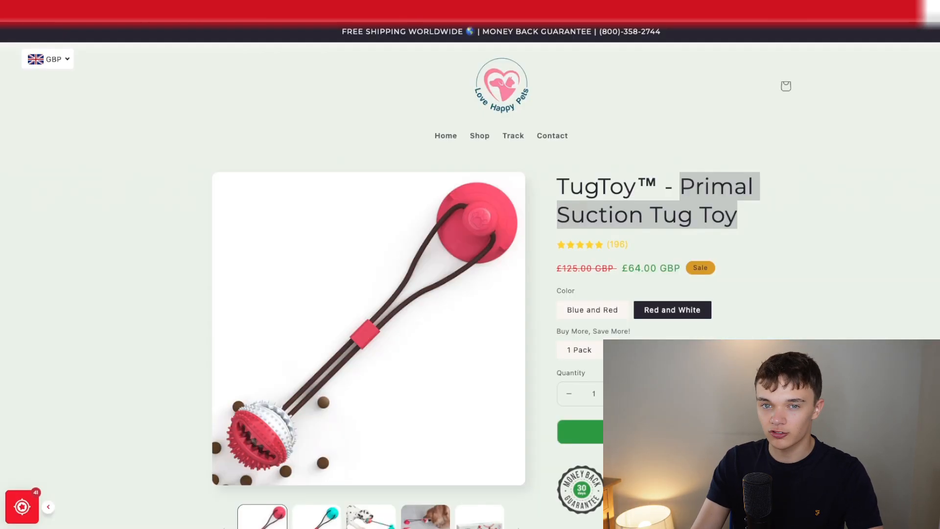
Capture the dog photo from the second customer review on the TugToy store page and submit it as a picture on the Judge.me review.
{"action": "left_click", "coordinate": [589, 248]}
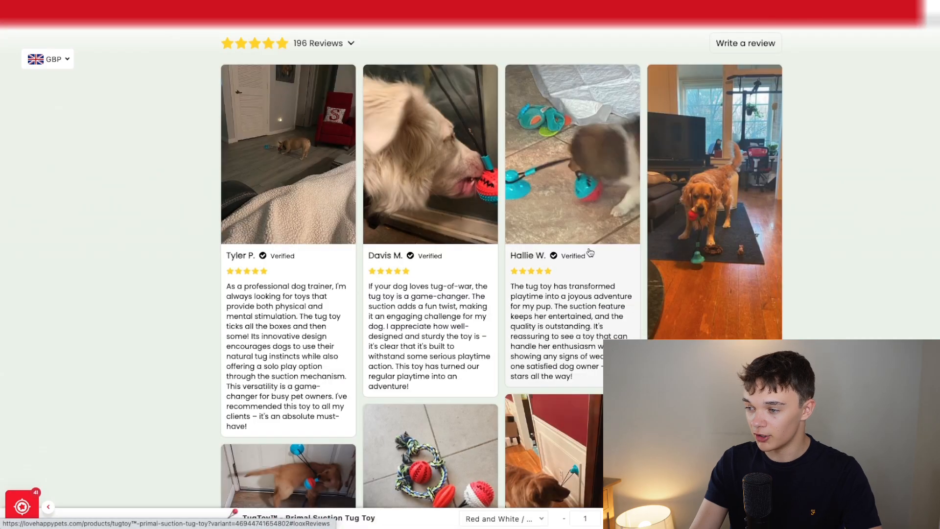
{"action": "left_click", "coordinate": [438, 165]}
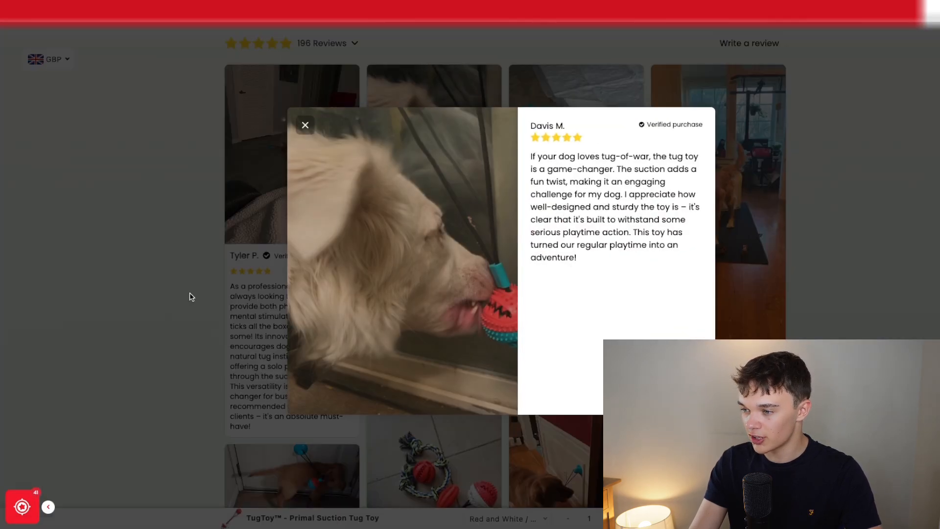
{"action": "left_click_drag", "start_coordinate": [290, 131], "coordinate": [516, 414]}
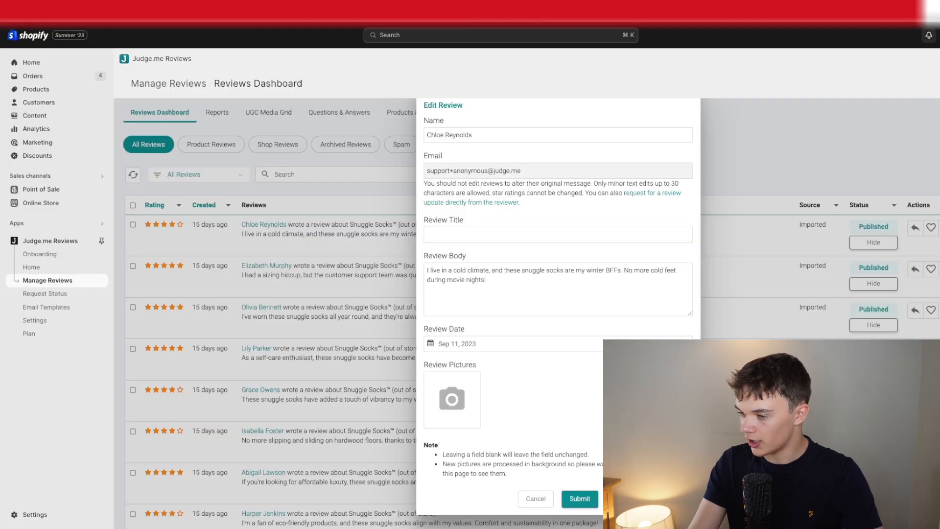
{"action": "left_click_drag", "start_coordinate": [832, 469], "coordinate": [462, 406]}
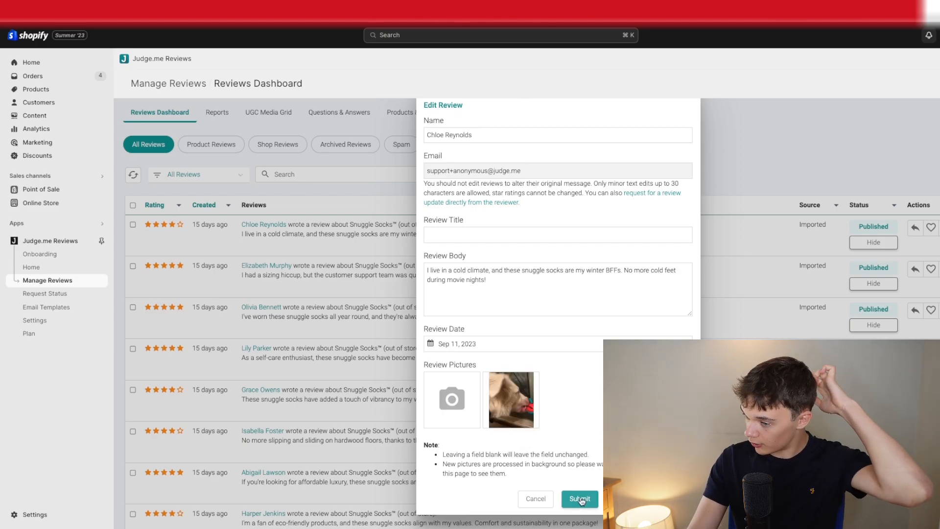
{"action": "left_click", "coordinate": [581, 499]}
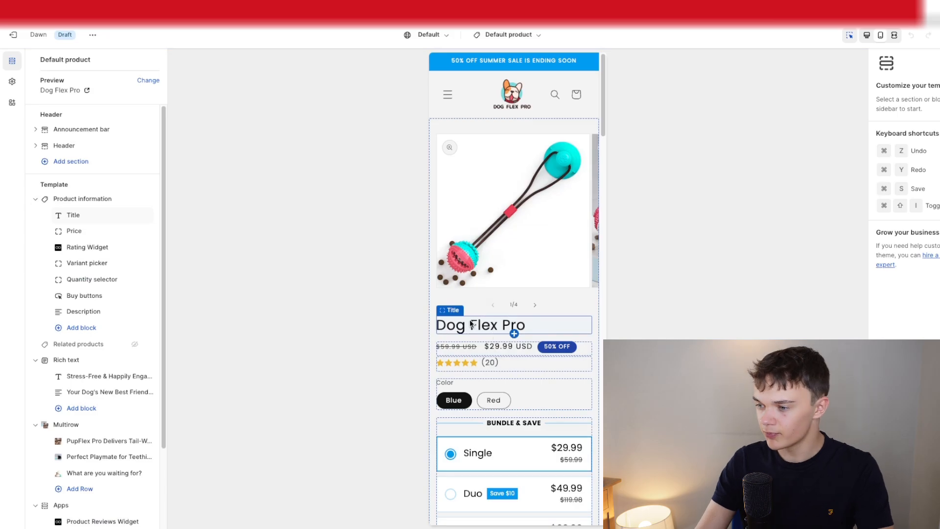
Examine the Dog Flex Pro mobile preview's gallery images, pricing, colour options, bundle offers and buy buttons in the Dawn theme editor.
{"action": "scroll", "coordinate": [493, 331], "scroll_direction": "down", "scroll_amount": 2}
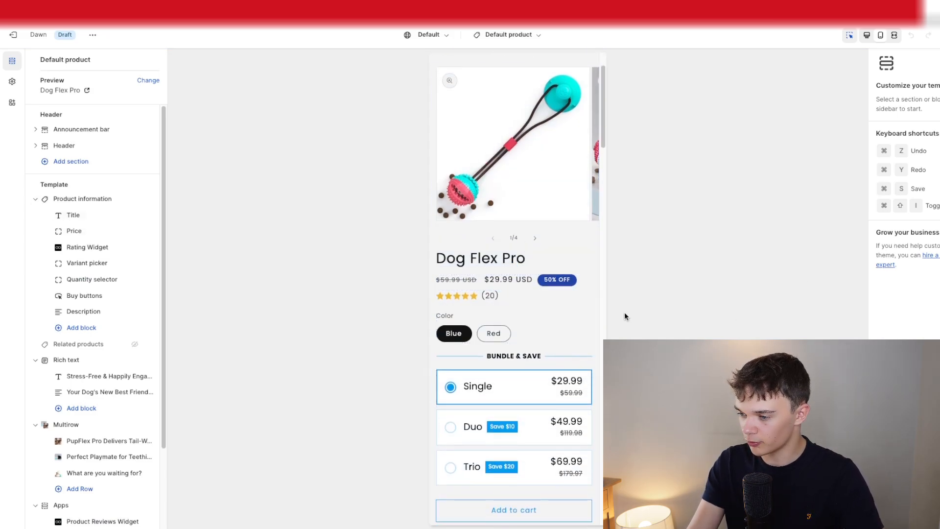
{"action": "scroll", "coordinate": [562, 210], "scroll_direction": "down", "scroll_amount": 10}
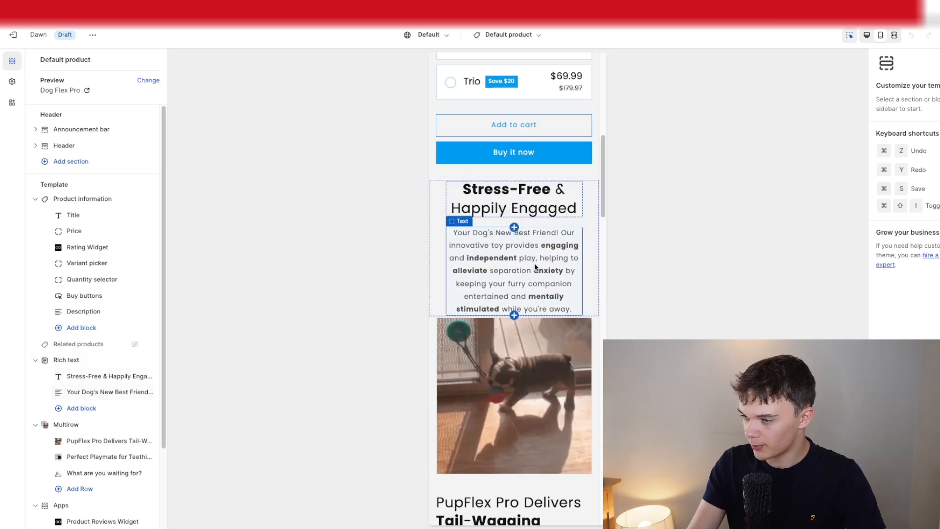
{"action": "scroll", "coordinate": [535, 254], "scroll_direction": "up", "scroll_amount": 12}
{"action": "left_click", "coordinate": [510, 386]}
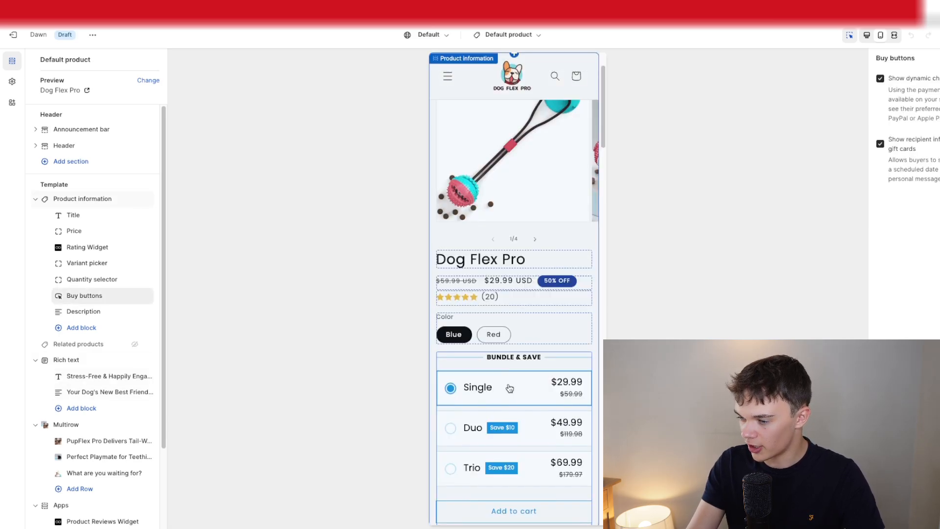
{"action": "left_click", "coordinate": [507, 415]}
{"action": "left_click", "coordinate": [517, 368]}
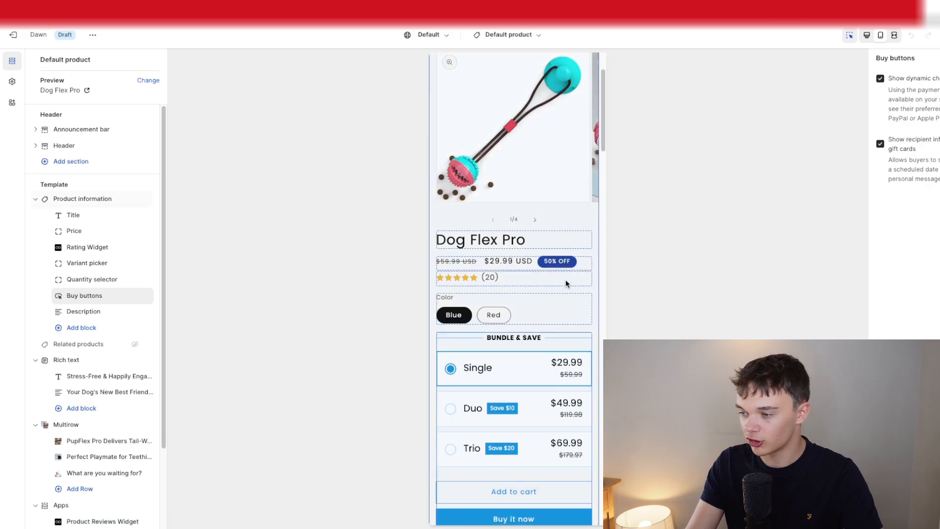
{"action": "scroll", "coordinate": [586, 338], "scroll_direction": "up", "scroll_amount": 3}
{"action": "left_click", "coordinate": [535, 304]}
{"action": "left_click", "coordinate": [535, 304]}
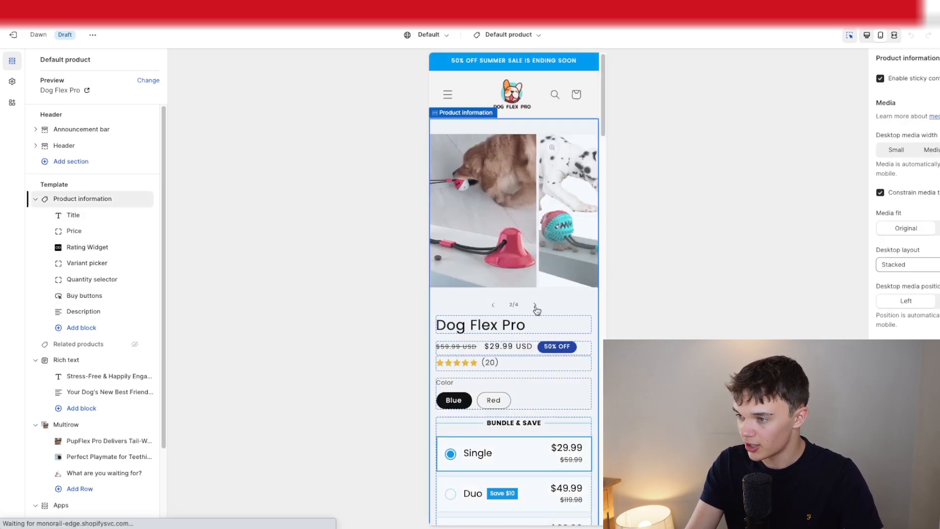
{"action": "scroll", "coordinate": [541, 299], "scroll_direction": "down", "scroll_amount": 3}
{"action": "scroll", "coordinate": [541, 244], "scroll_direction": "up", "scroll_amount": 3}
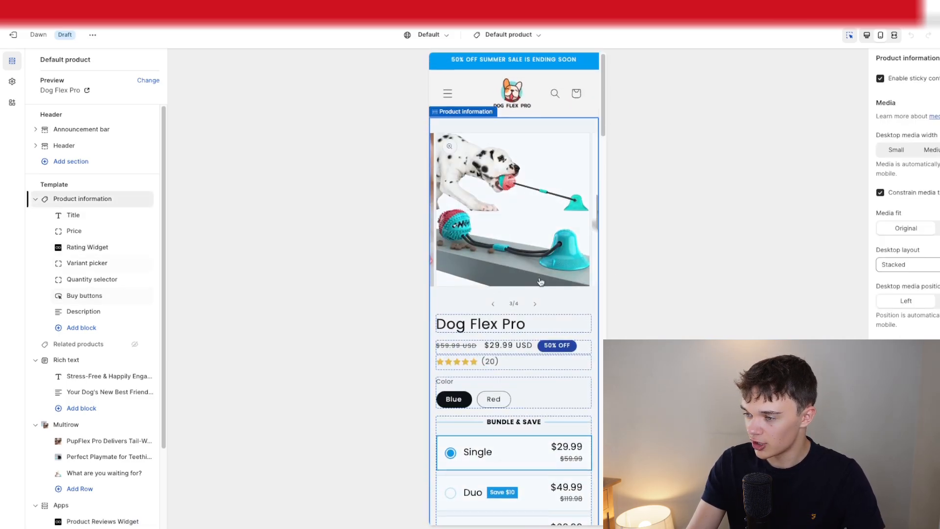
Look through the whole product page preview, from the copy and image rows down to the imported reviews and footer.
{"action": "scroll", "coordinate": [507, 297], "scroll_direction": "down", "scroll_amount": 10}
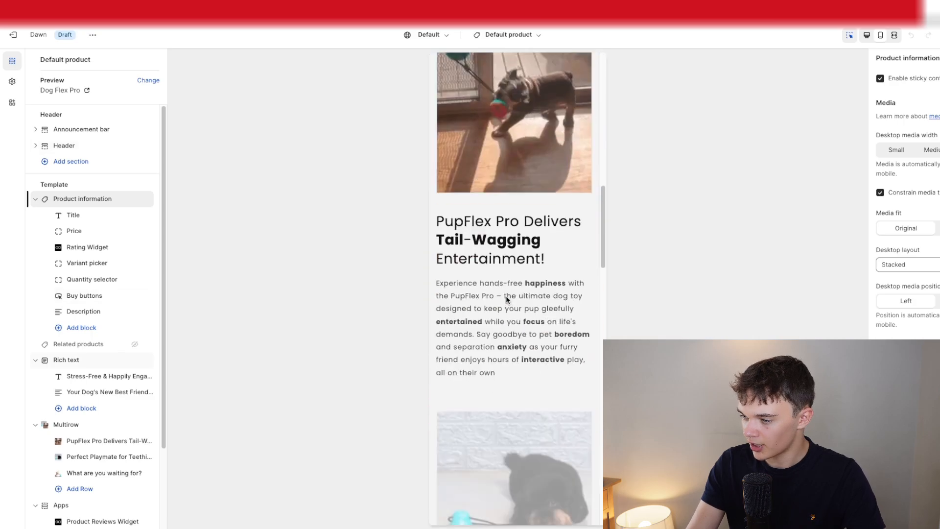
{"action": "scroll", "coordinate": [507, 306], "scroll_direction": "up", "scroll_amount": 10}
{"action": "scroll", "coordinate": [563, 211], "scroll_direction": "down", "scroll_amount": 20}
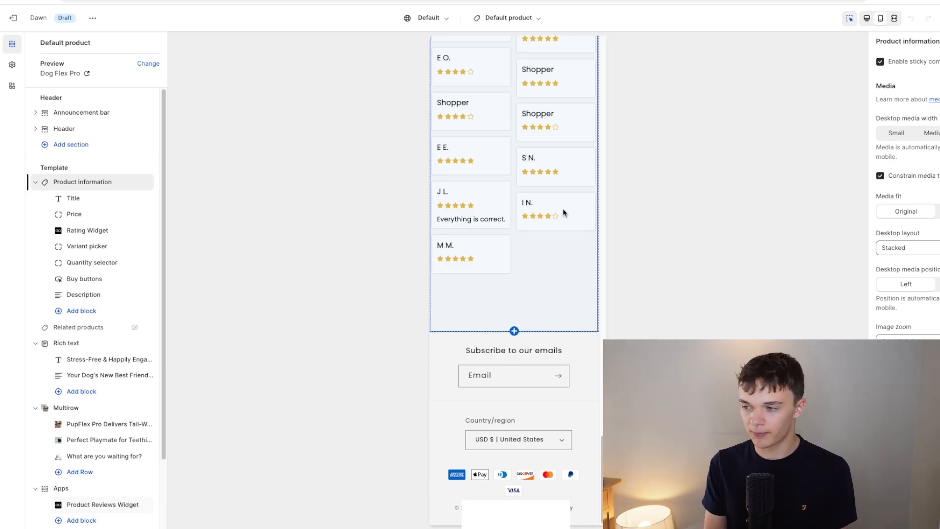
{"action": "scroll", "coordinate": [562, 207], "scroll_direction": "up", "scroll_amount": 20}
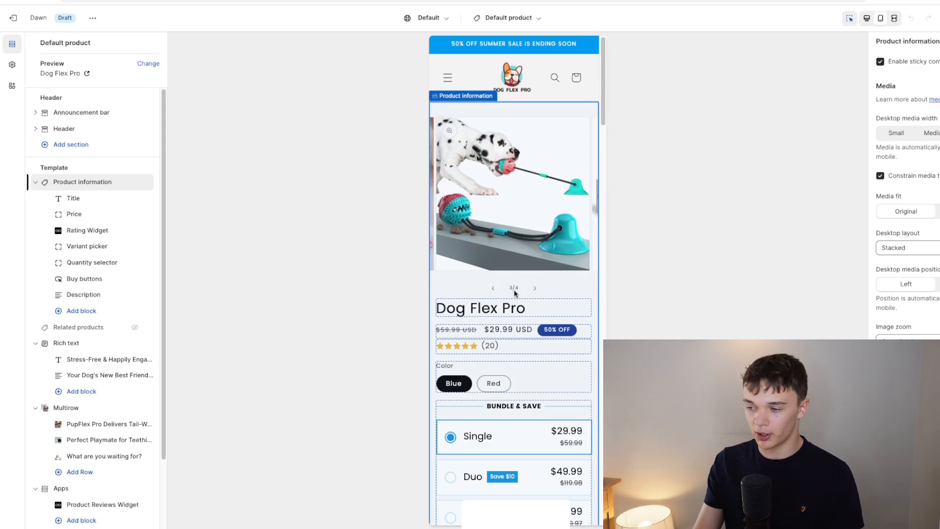
{"action": "scroll", "coordinate": [507, 272], "scroll_direction": "down", "scroll_amount": 5}
{"action": "scroll", "coordinate": [508, 275], "scroll_direction": "down", "scroll_amount": 12}
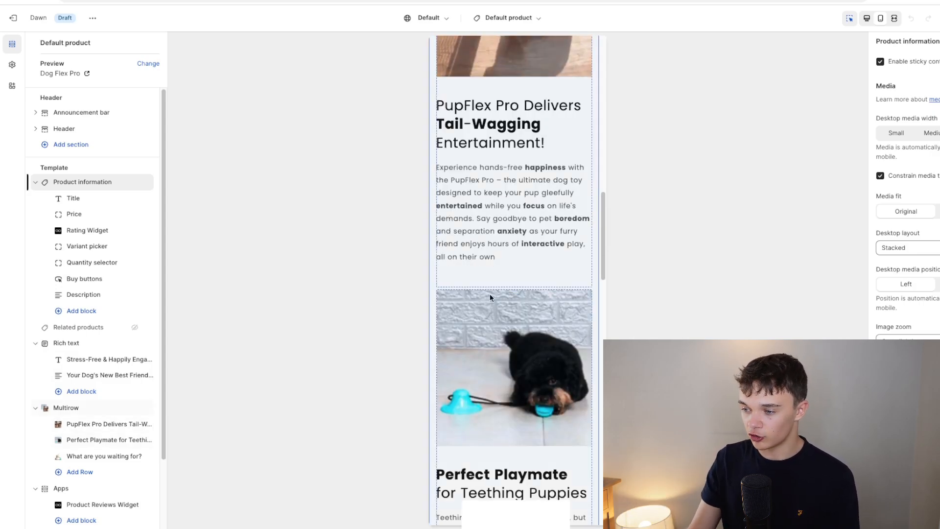
{"action": "scroll", "coordinate": [511, 264], "scroll_direction": "down", "scroll_amount": 4}
{"action": "scroll", "coordinate": [526, 252], "scroll_direction": "down", "scroll_amount": 15}
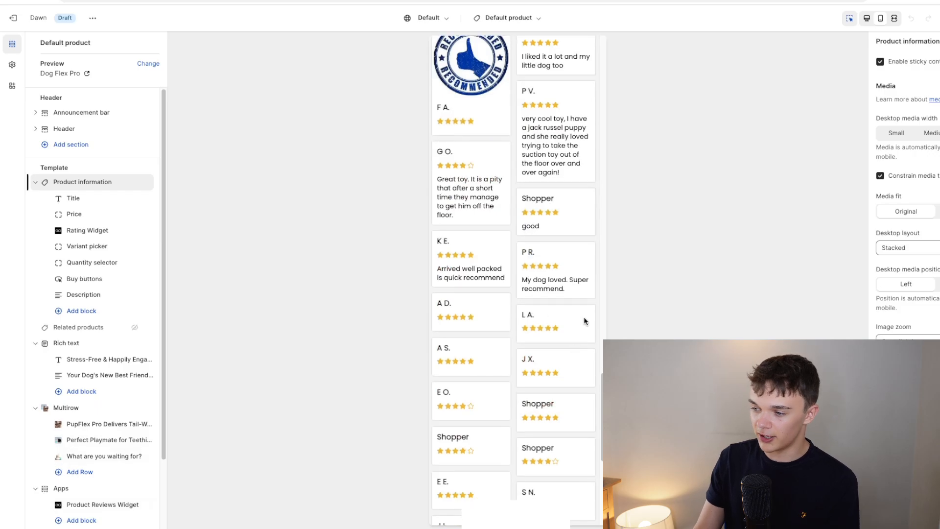
{"action": "scroll", "coordinate": [550, 289], "scroll_direction": "up", "scroll_amount": 20}
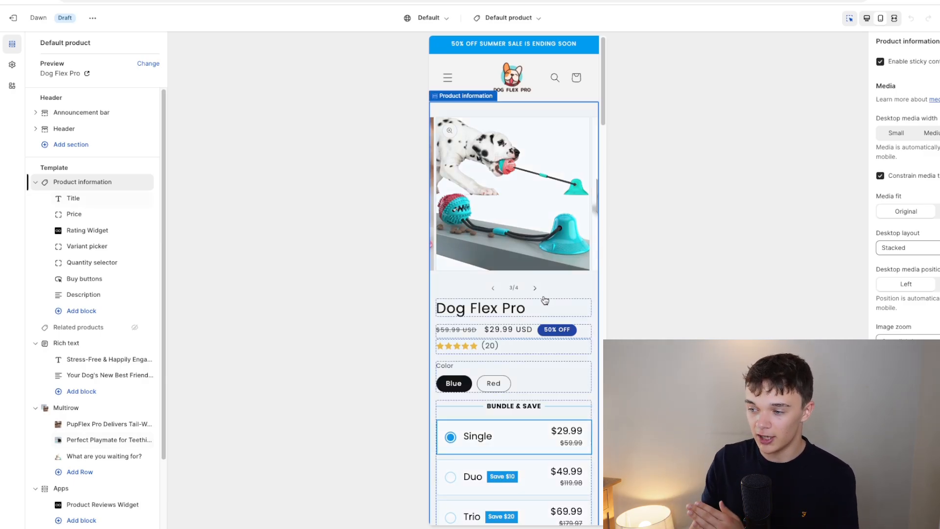
Check the packaging image in the product gallery, the page's remaining sections and the store analytics for 21–30 Aug 2023.
{"action": "left_click", "coordinate": [537, 287]}
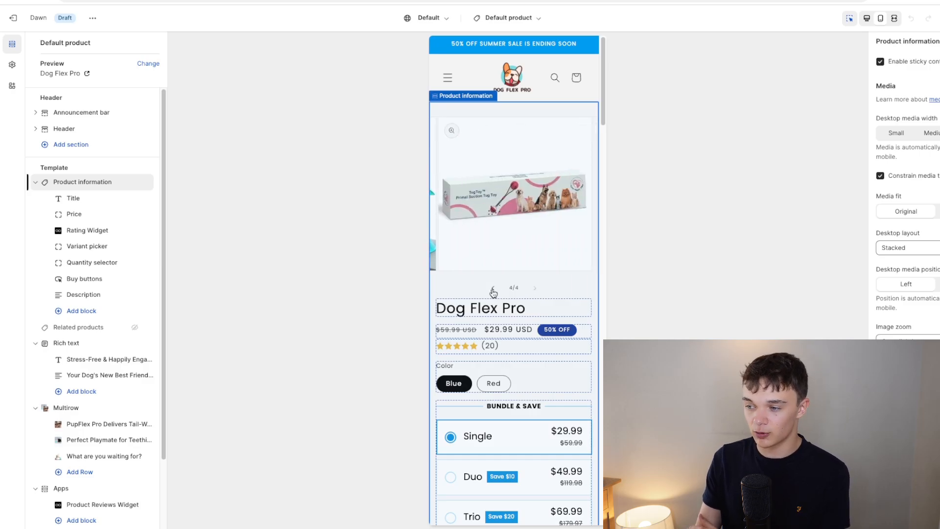
{"action": "left_click", "coordinate": [489, 290]}
{"action": "left_click", "coordinate": [531, 290]}
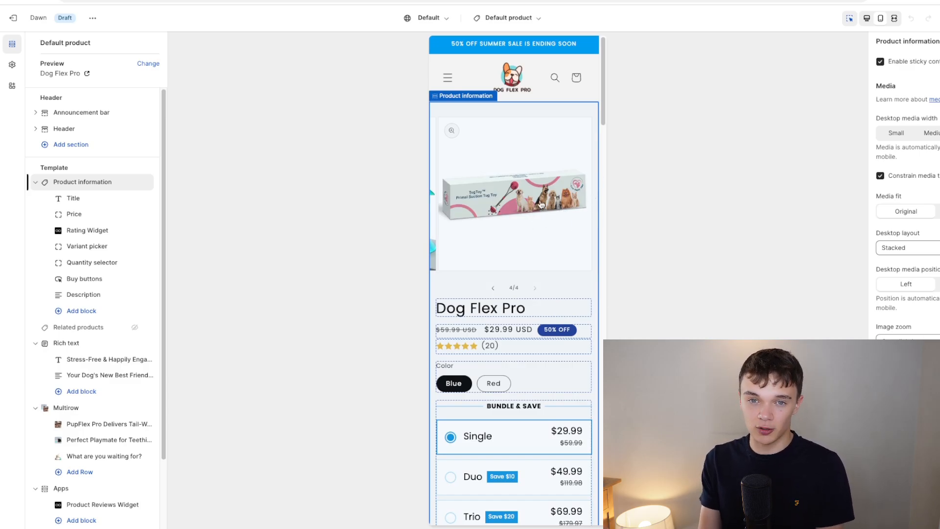
{"action": "scroll", "coordinate": [540, 204], "scroll_direction": "down", "scroll_amount": 2}
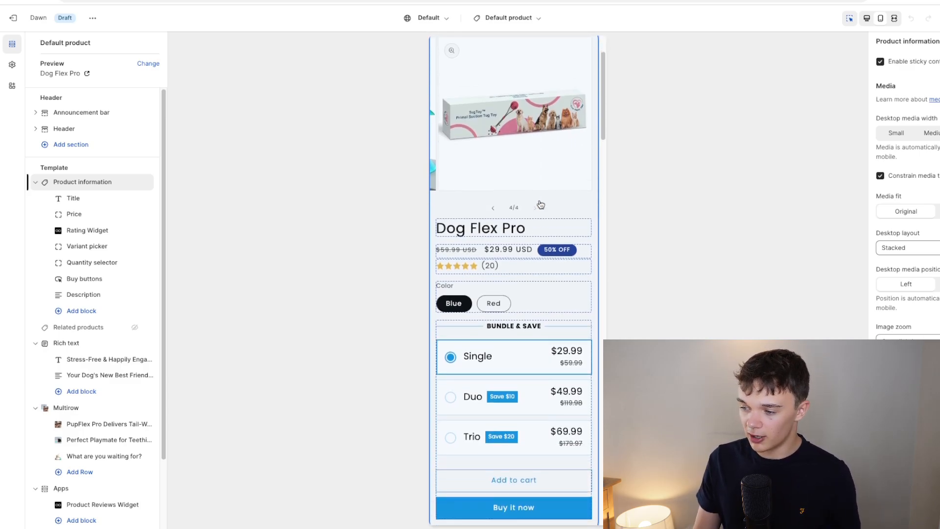
{"action": "scroll", "coordinate": [540, 205], "scroll_direction": "down", "scroll_amount": 15}
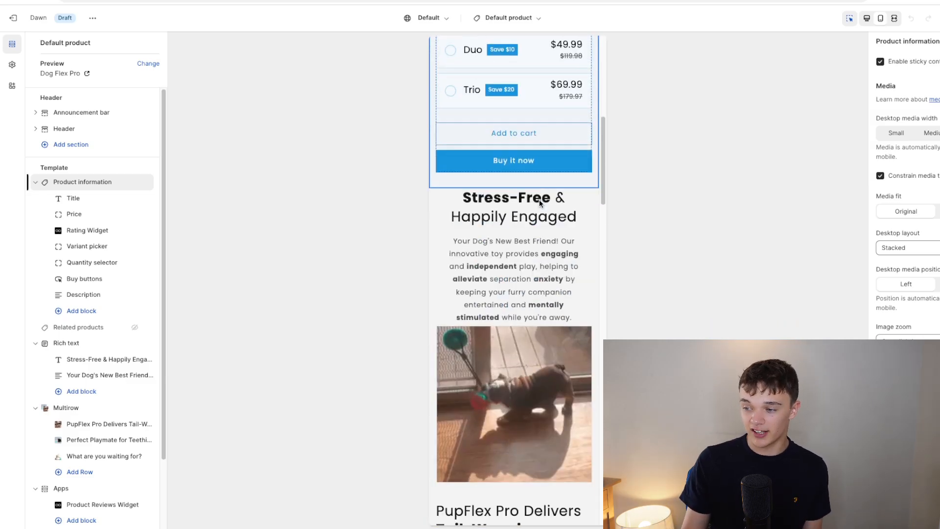
{"action": "scroll", "coordinate": [539, 200], "scroll_direction": "down", "scroll_amount": 5}
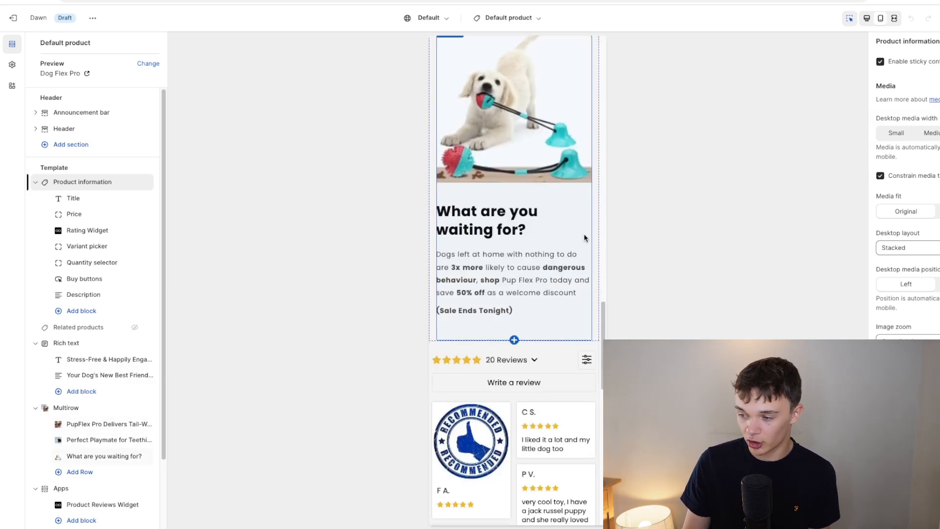
{"action": "scroll", "coordinate": [541, 246], "scroll_direction": "up", "scroll_amount": 7}
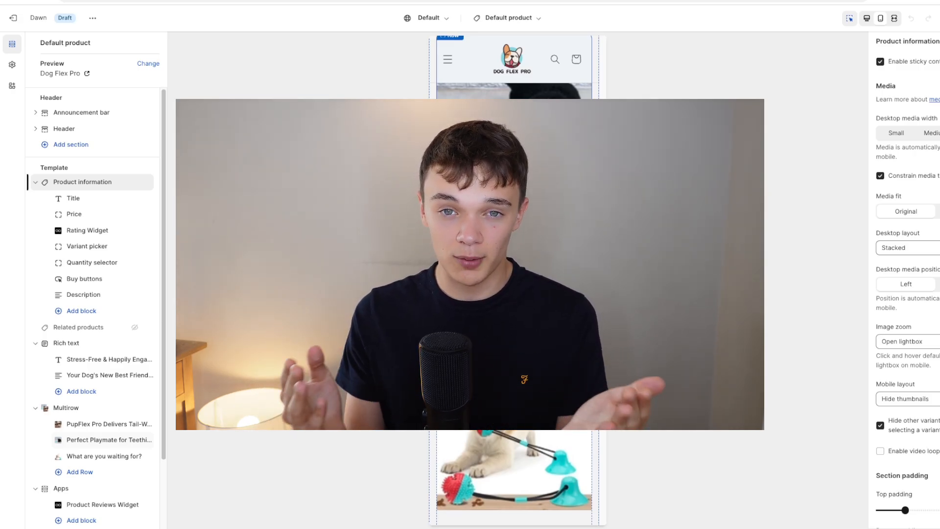
{"action": "scroll", "coordinate": [514, 479], "scroll_direction": "down", "scroll_amount": 3}
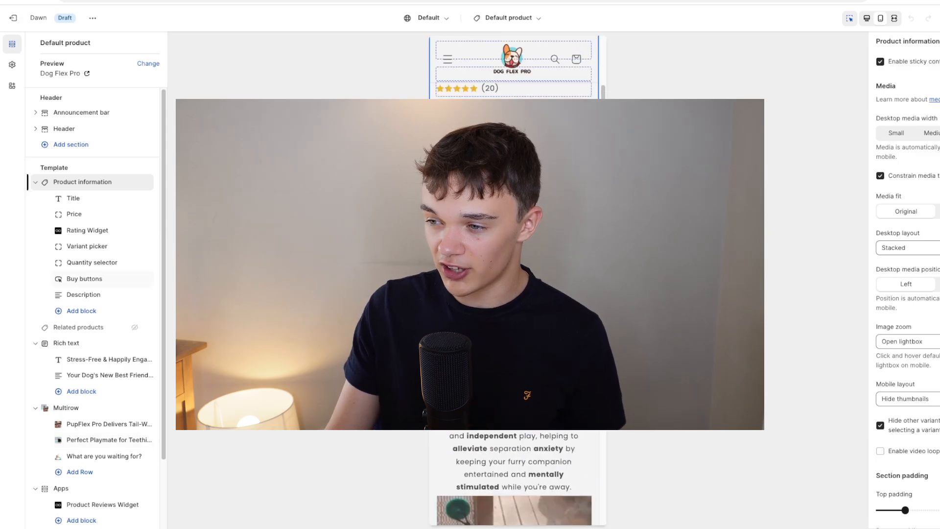
{"action": "scroll", "coordinate": [557, 94], "scroll_direction": "down", "scroll_amount": 5}
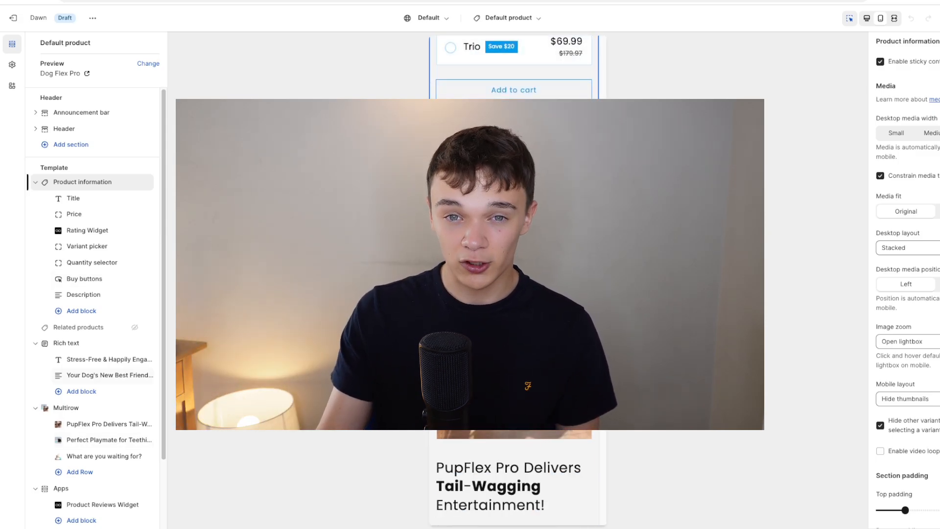
{"action": "scroll", "coordinate": [513, 264], "scroll_direction": "up", "scroll_amount": 8}
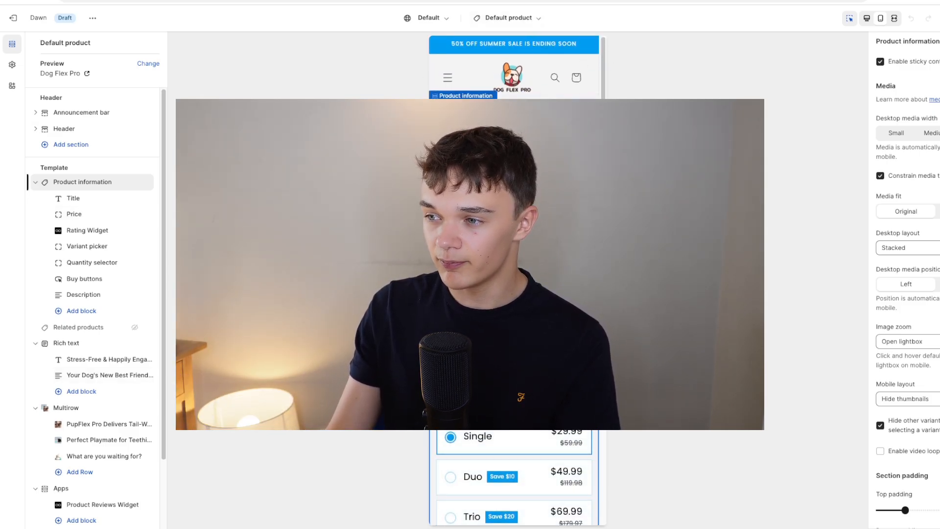
{"action": "scroll", "coordinate": [513, 279], "scroll_direction": "down", "scroll_amount": 15}
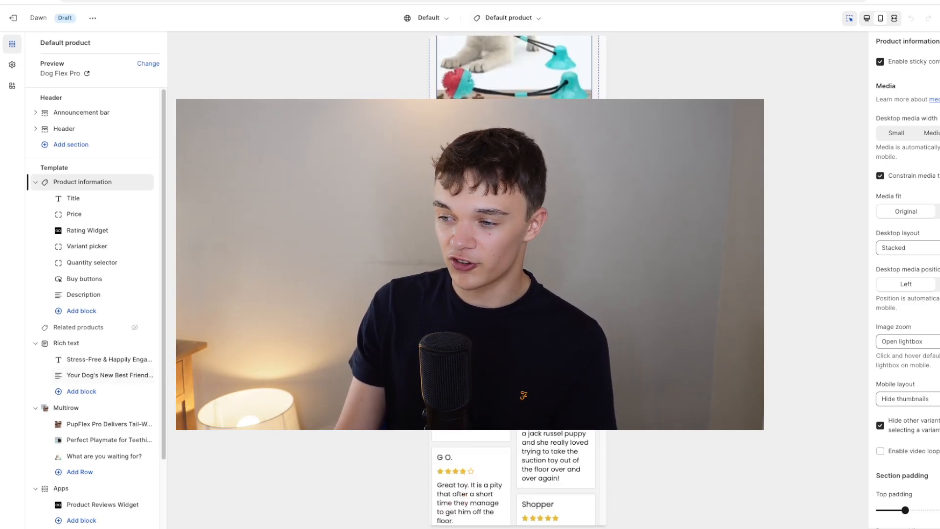
{"action": "scroll", "coordinate": [514, 279], "scroll_direction": "up", "scroll_amount": 6}
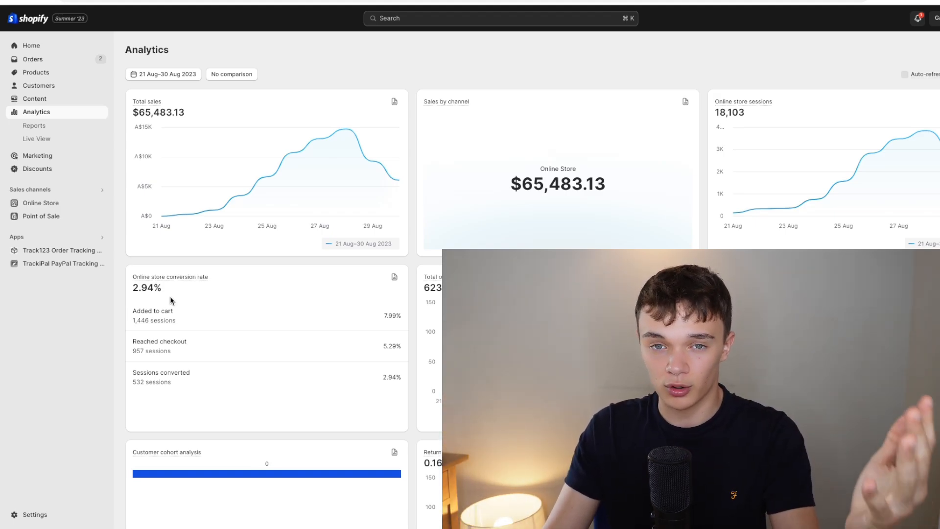
{"action": "mouse_move", "coordinate": [228, 197]}
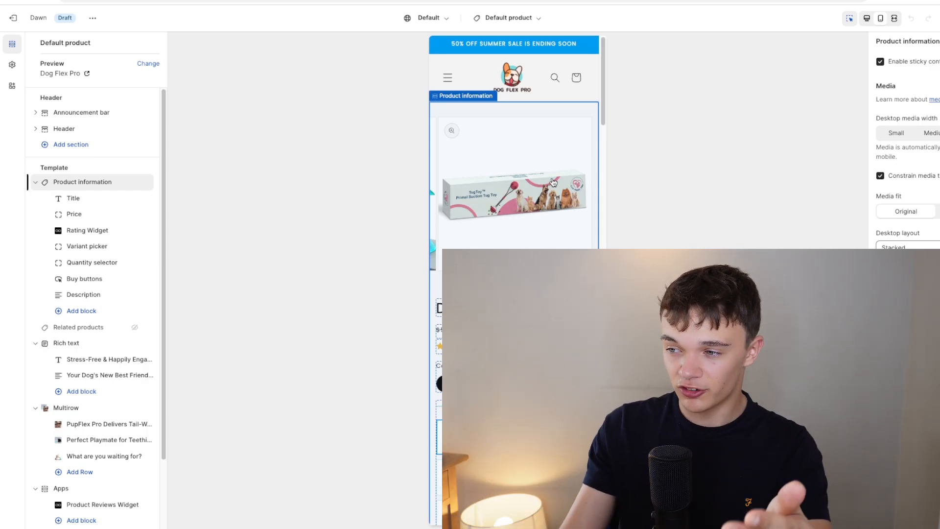
Open the section picker by the product reviews and examine the section types available, including Multirow, Collage, Collapsible content and Image with text.
{"action": "scroll", "coordinate": [553, 182], "scroll_direction": "down", "scroll_amount": 20}
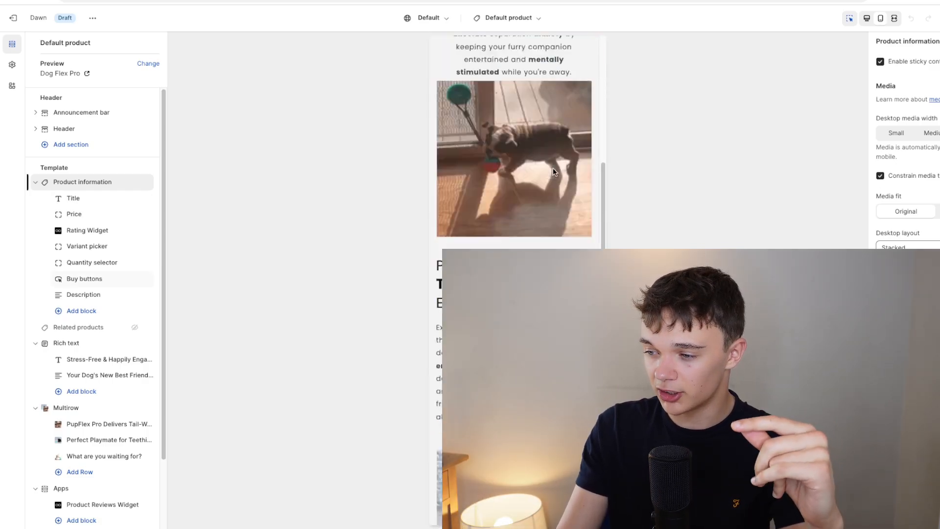
{"action": "scroll", "coordinate": [552, 131], "scroll_direction": "down", "scroll_amount": 2}
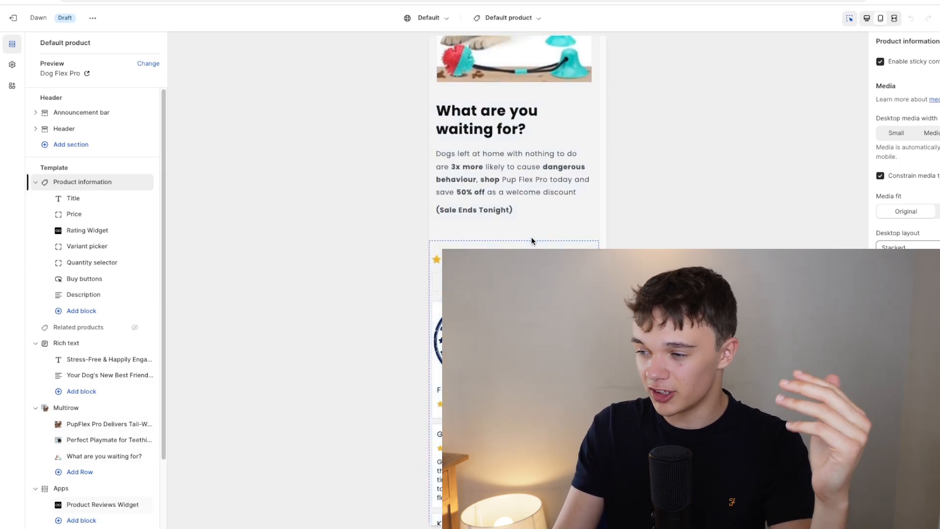
{"action": "left_click", "coordinate": [513, 239]}
{"action": "scroll", "coordinate": [206, 391], "scroll_direction": "down", "scroll_amount": 1}
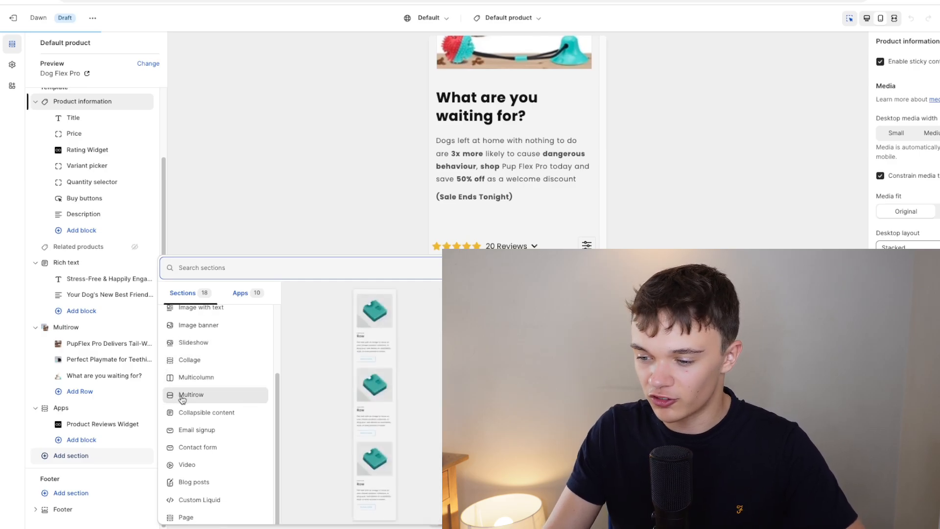
{"action": "scroll", "coordinate": [196, 406], "scroll_direction": "up", "scroll_amount": 3}
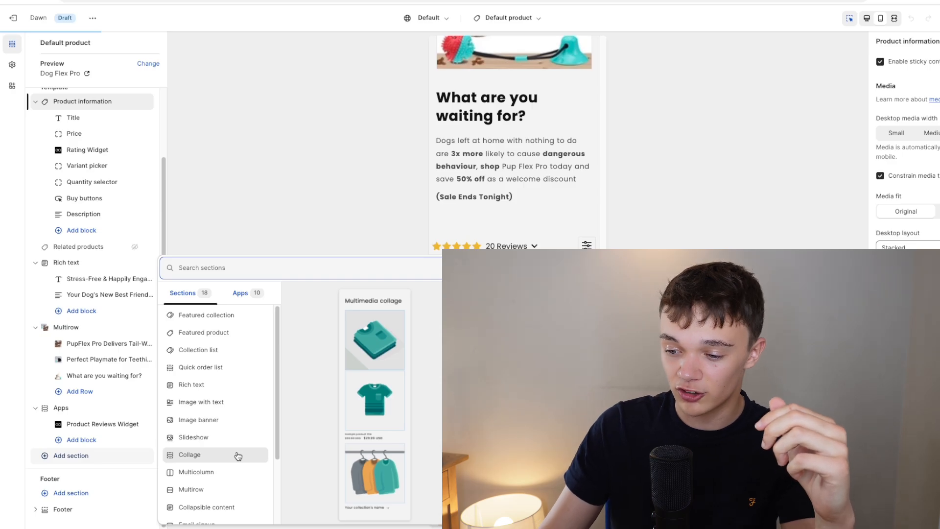
{"action": "scroll", "coordinate": [238, 455], "scroll_direction": "down", "scroll_amount": 2}
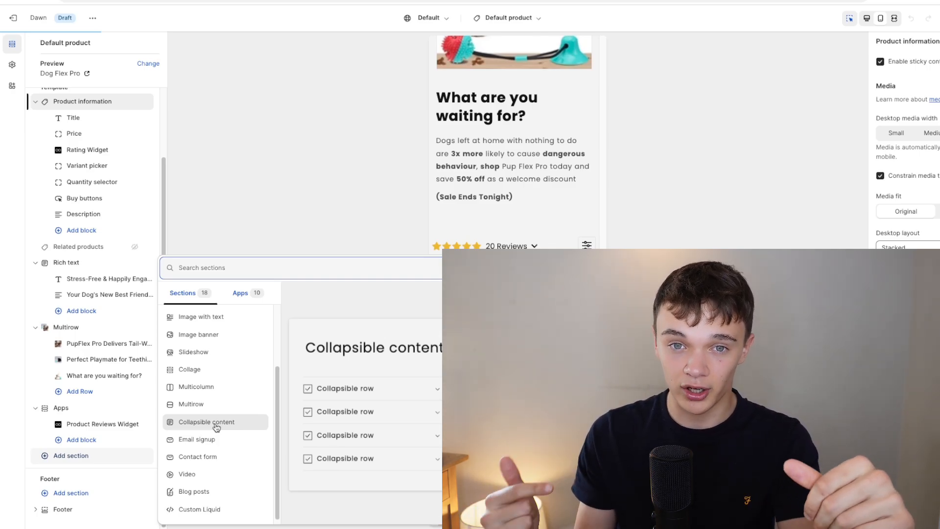
{"action": "scroll", "coordinate": [217, 426], "scroll_direction": "down", "scroll_amount": 1}
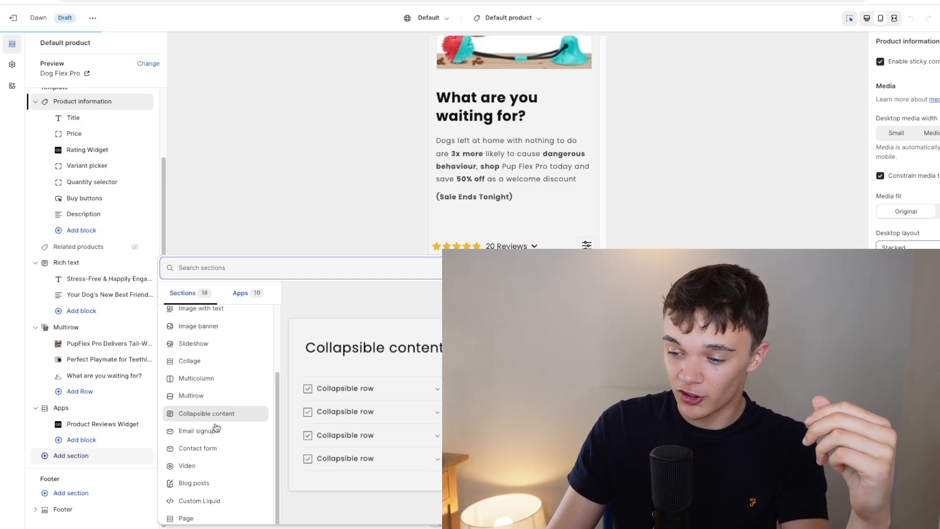
{"action": "scroll", "coordinate": [215, 421], "scroll_direction": "up", "scroll_amount": 4}
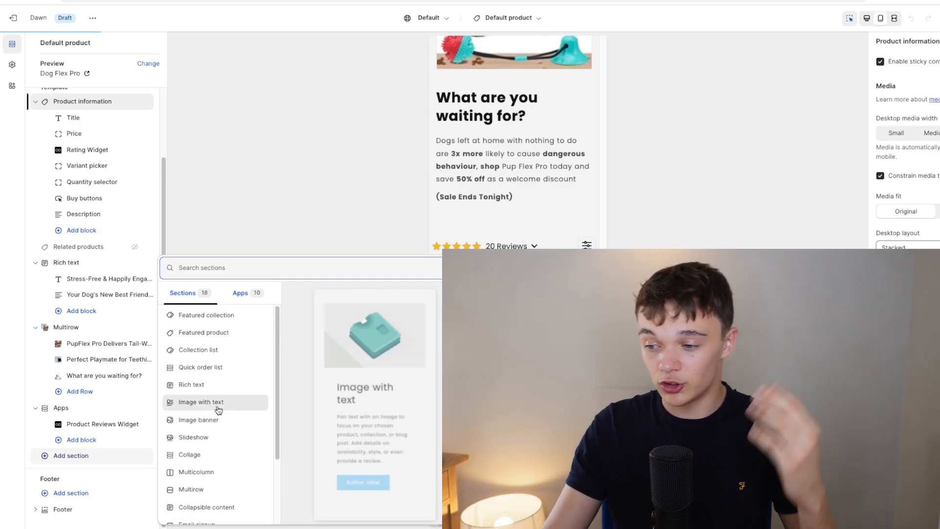